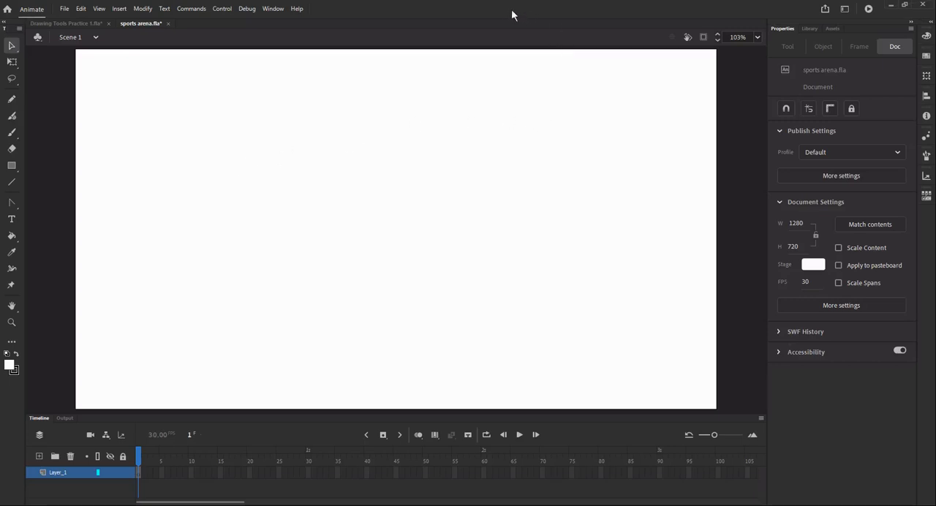
- Choose the Rectangle tool from the shape tools and dismiss the save error
click(12, 166)
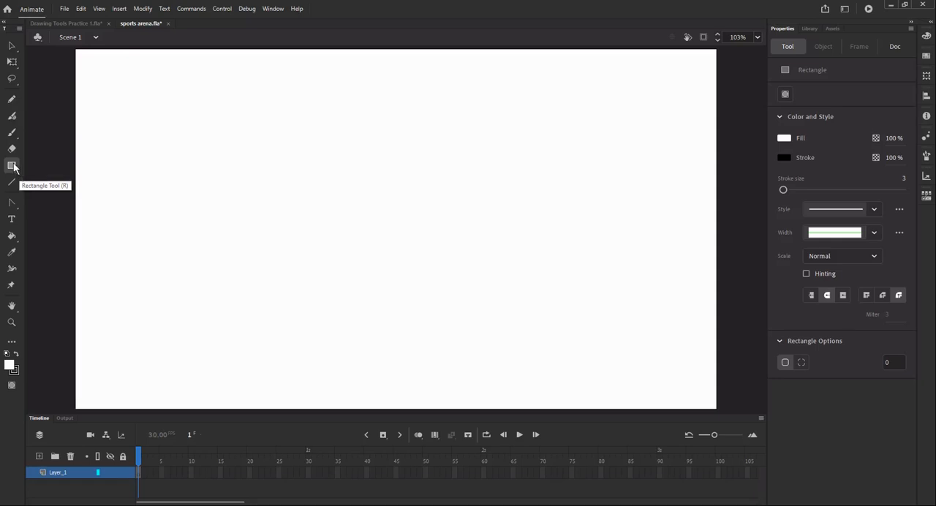
click(13, 167)
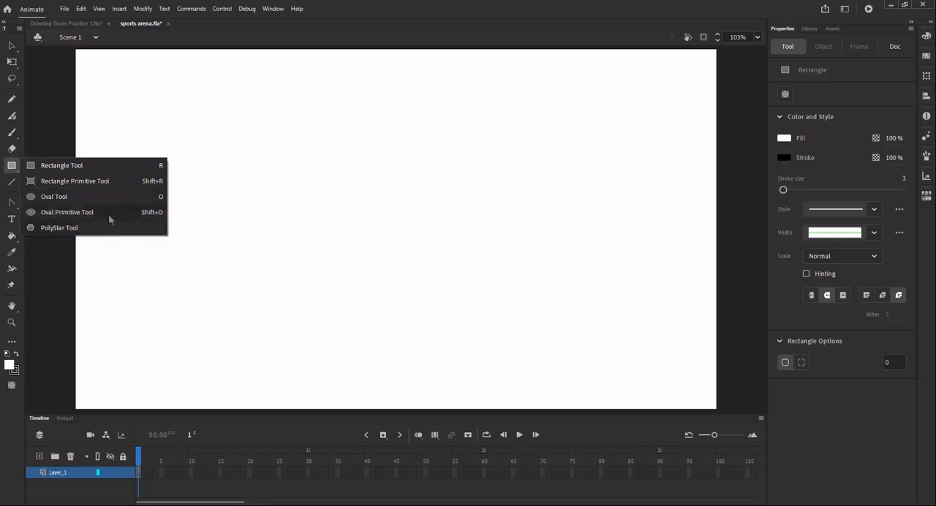
click(72, 168)
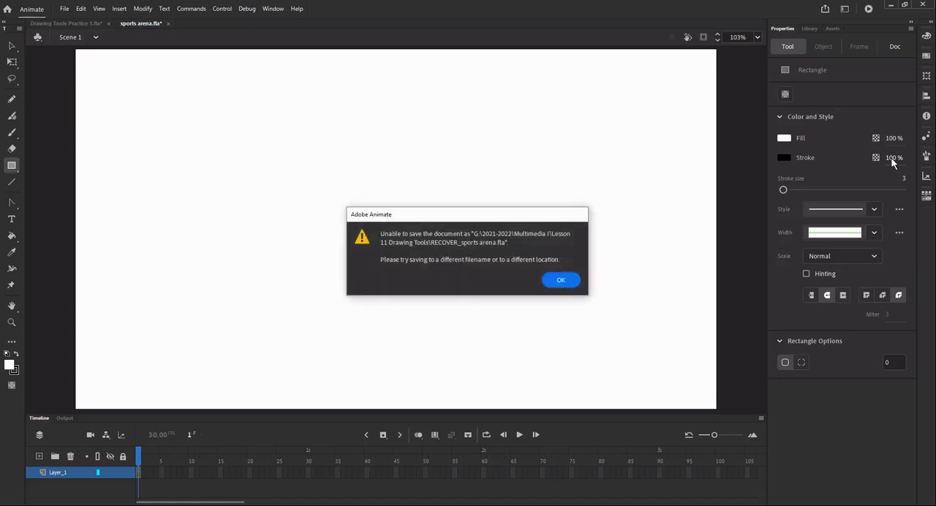
click(561, 280)
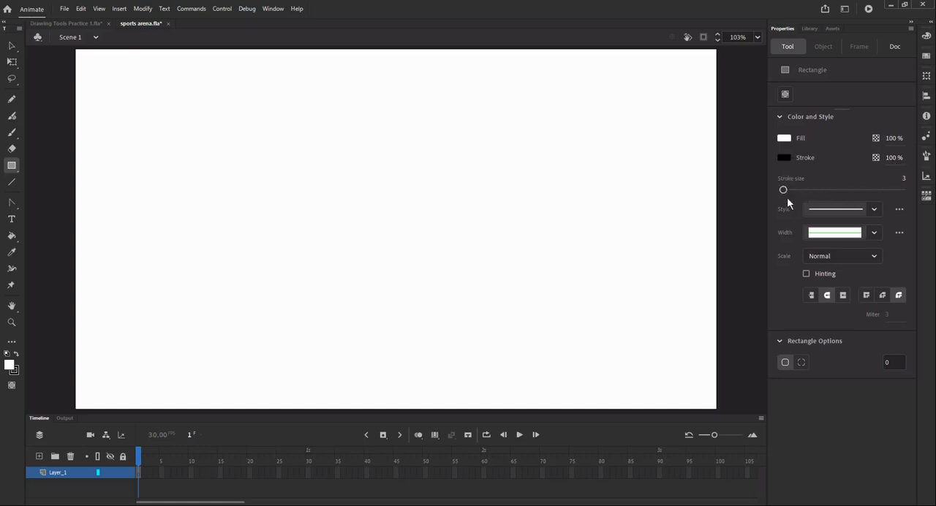
- Draw a white rectangle about 532 by 286 px with a solid black stroke of size 3 and square corners
click(875, 210)
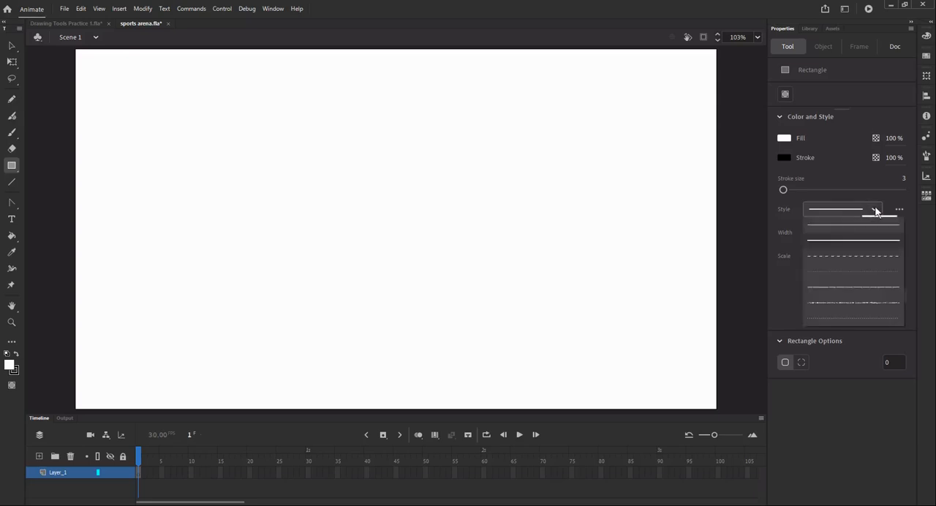
click(875, 210)
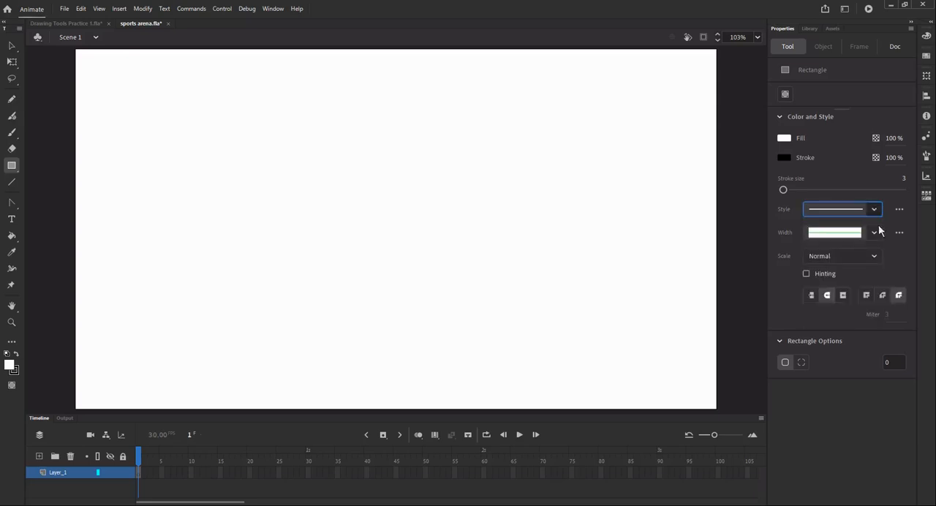
click(877, 232)
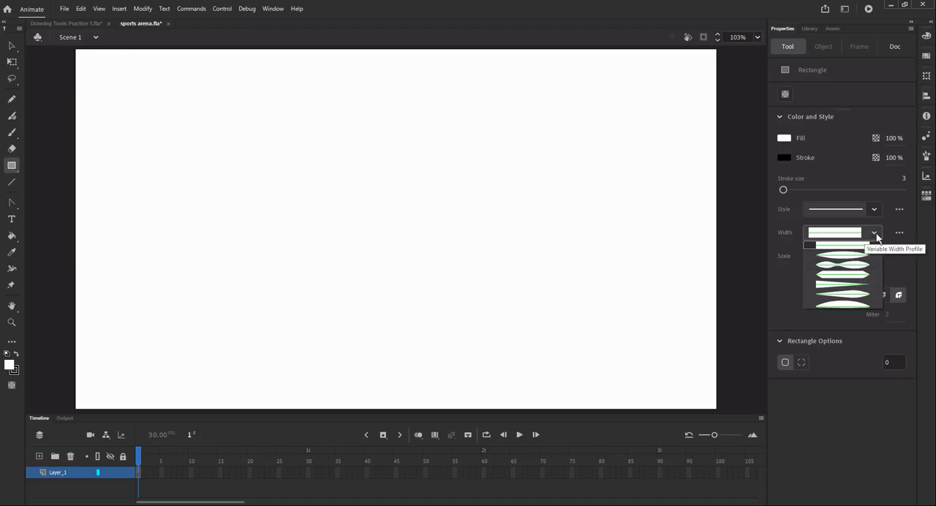
click(876, 234)
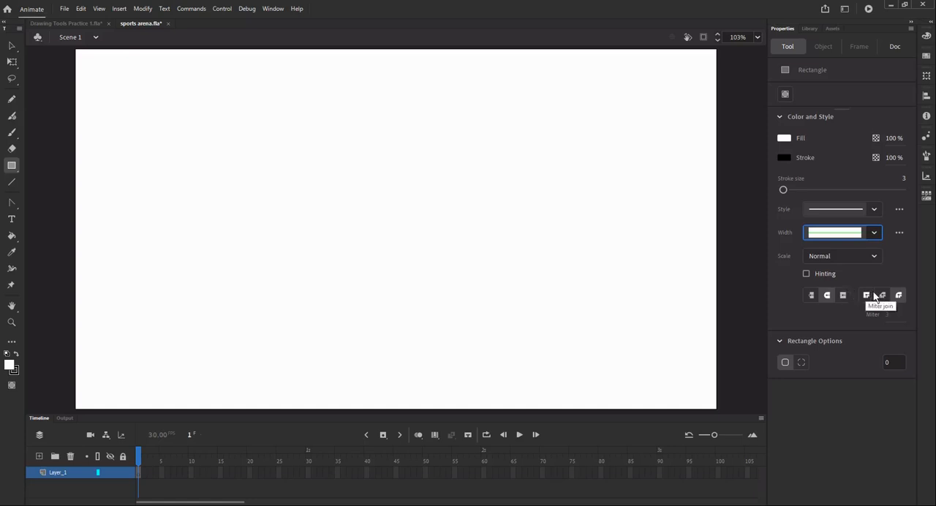
click(785, 363)
drag(178, 124, 446, 269)
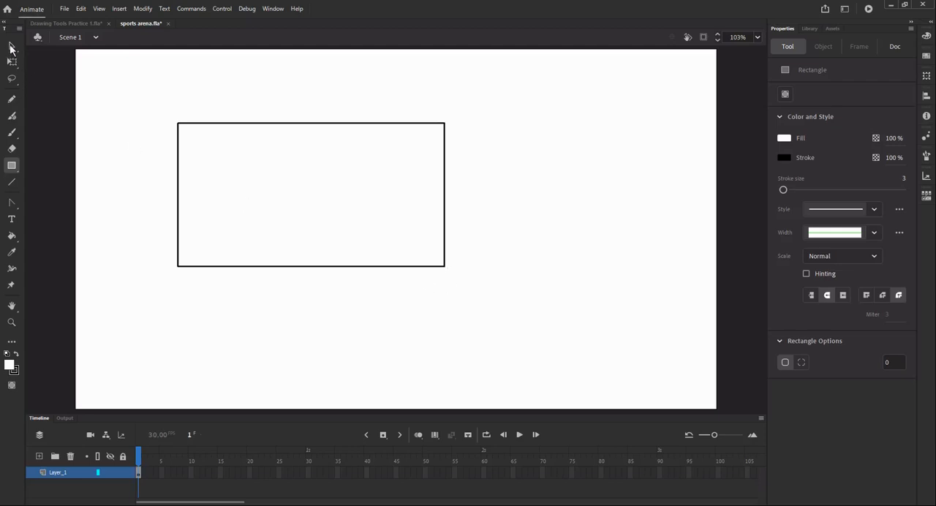
- Try moving the rectangle's fill out of its outline and recolouring it bright green, undoing both changes
click(11, 47)
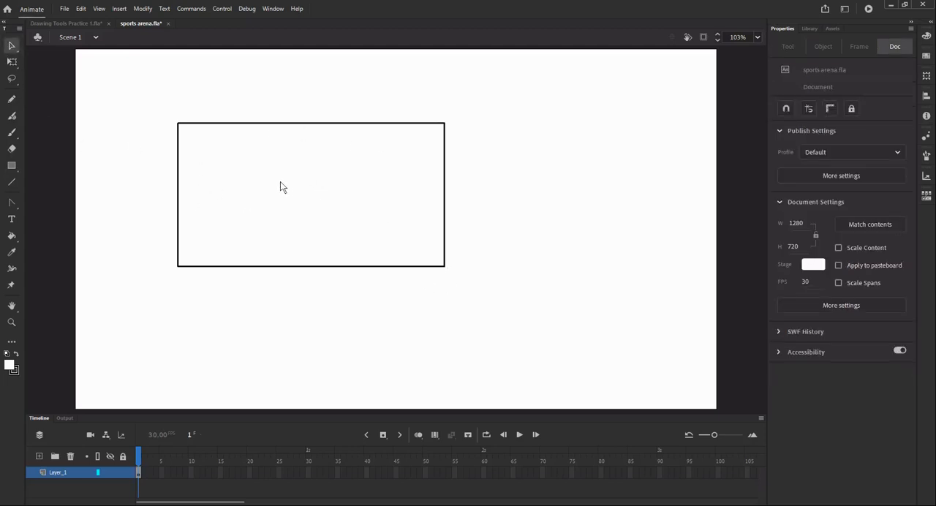
click(358, 189)
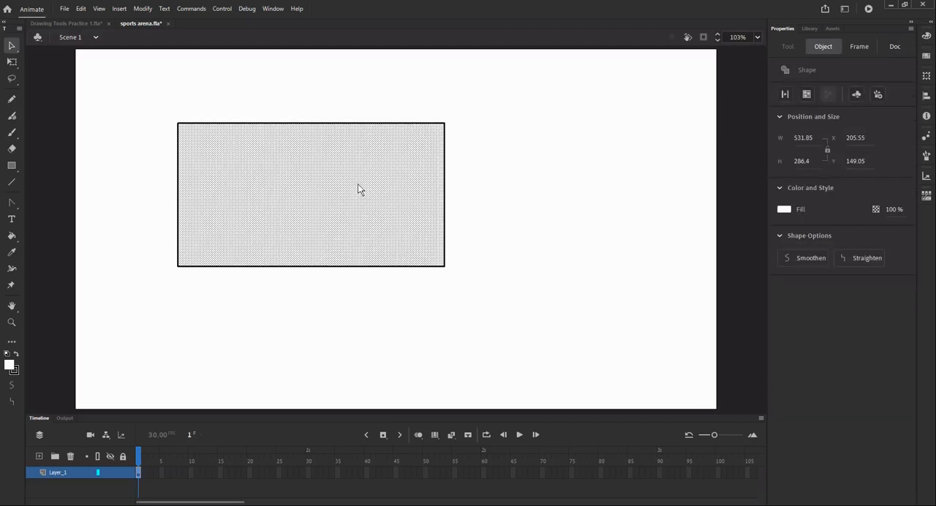
drag(359, 189, 642, 186)
click(783, 210)
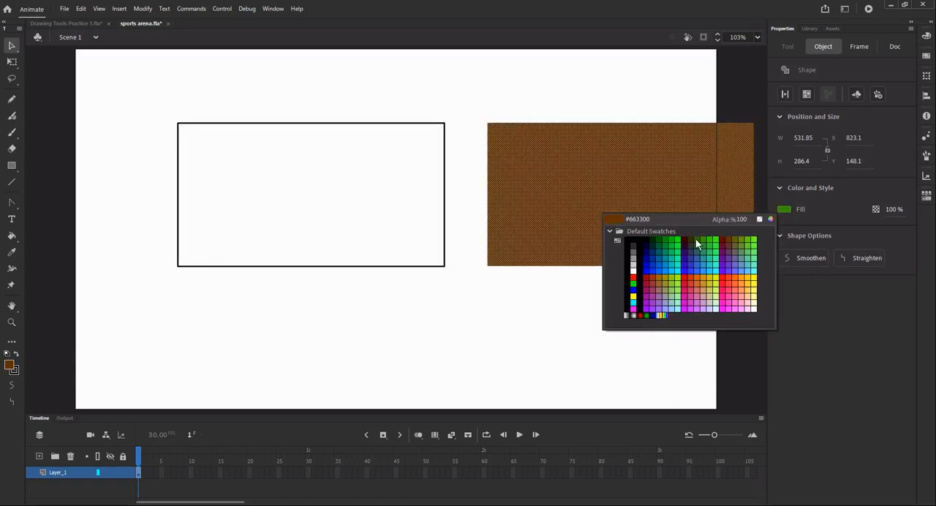
click(672, 245)
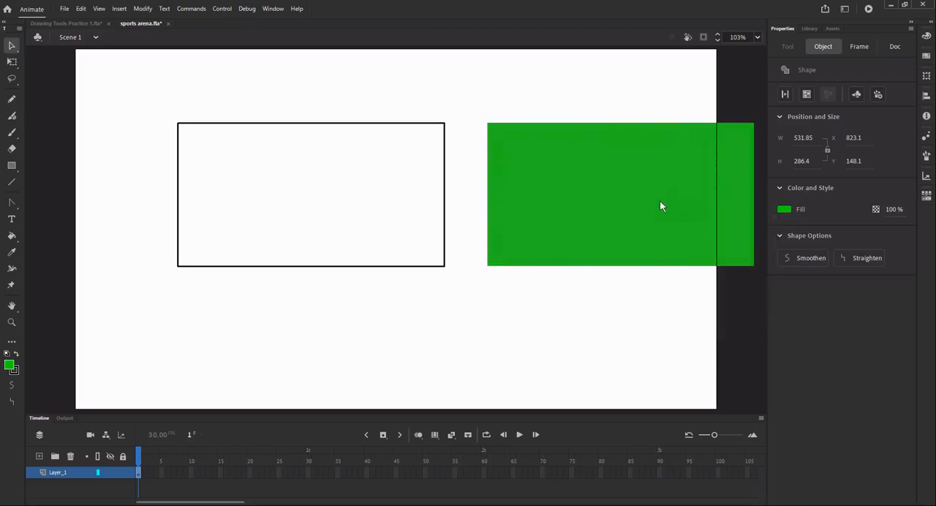
key(ctrl+z)
key(ctrl+z)
key(ctrl+z)
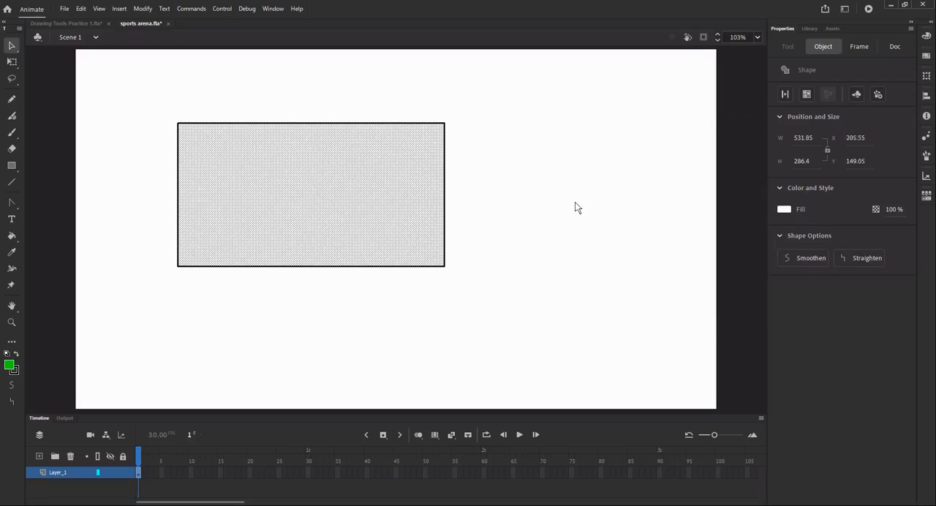
- Set the rectangle's fill colour to dark green #006600 and deselect it
click(785, 211)
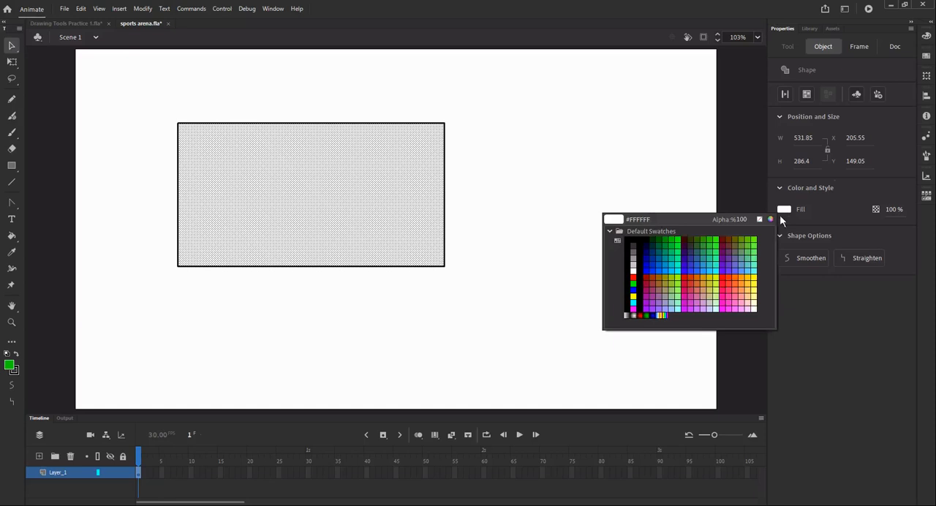
click(661, 242)
click(531, 225)
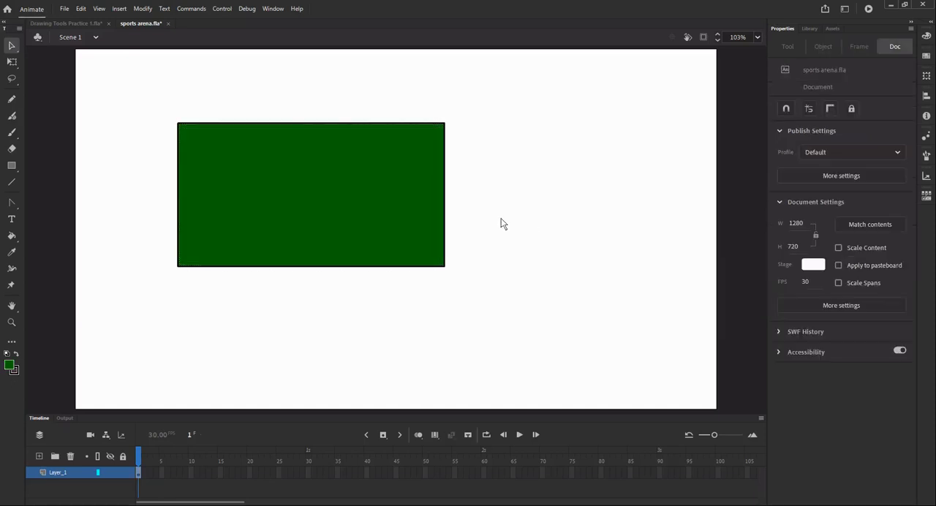
- Try removing the rectangle's two vertical stroke segments, then undo the deletions
click(445, 186)
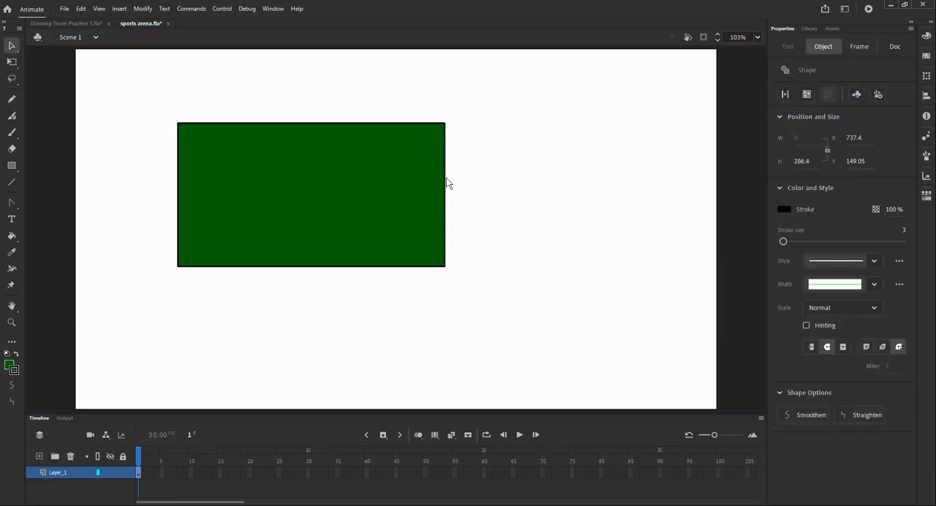
click(532, 213)
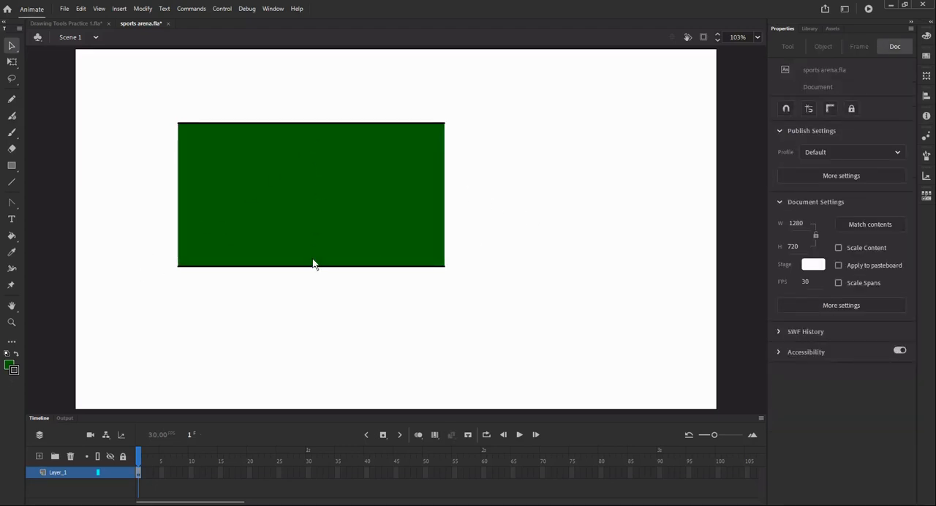
key(ctrl+z)
key(ctrl+z)
key(ctrl+z)
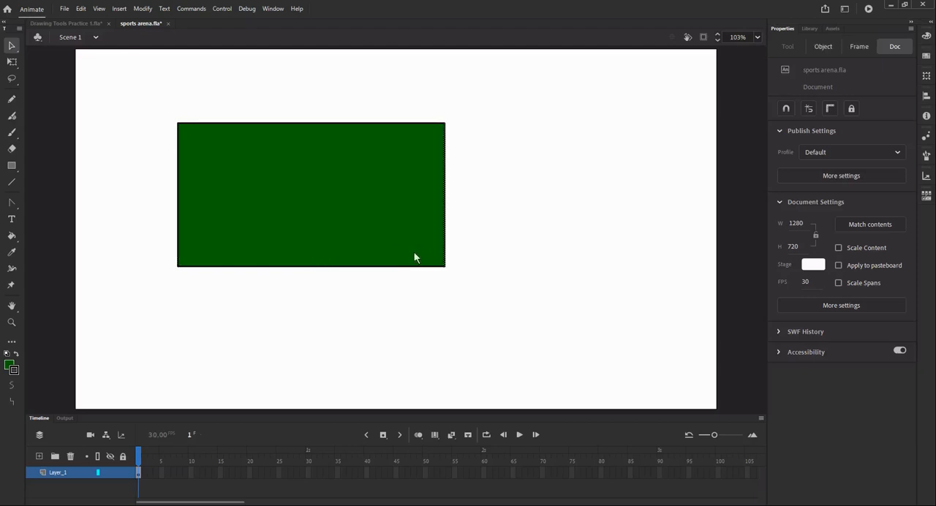
- Select the rectangle's whole outline, colour it purple and set its stroke size to 23
click(385, 267)
double_click(385, 267)
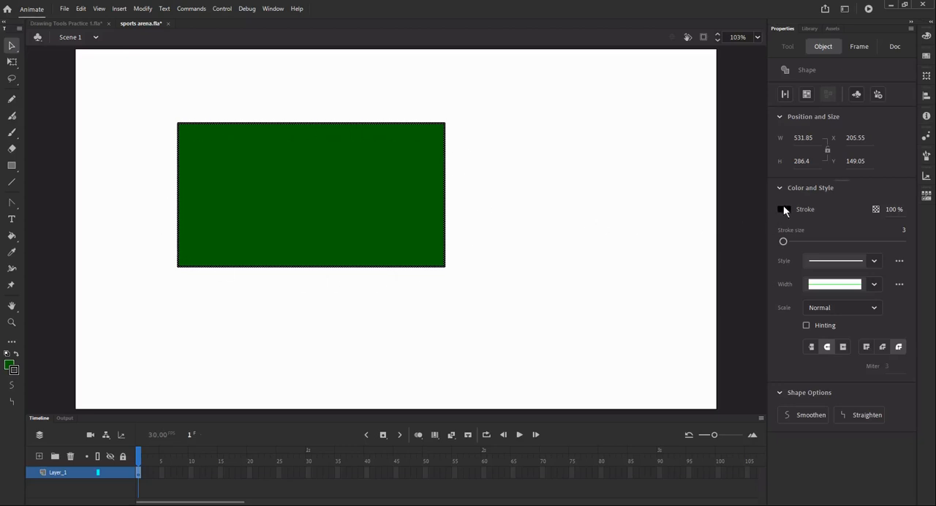
click(783, 209)
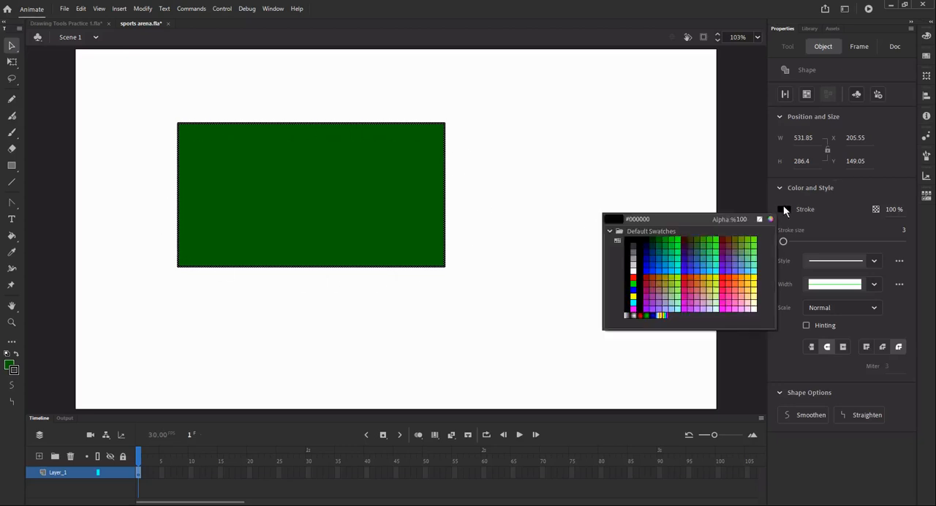
click(648, 313)
mouse_move(784, 241)
mouse_down()
mouse_move(817, 242)
mouse_move(795, 244)
mouse_up()
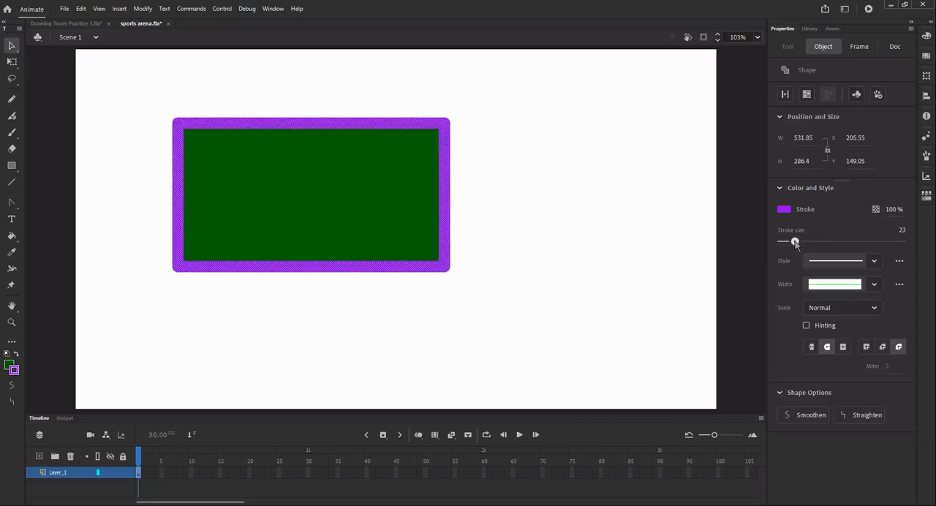
click(826, 348)
- Change the outline's stroke style to dashed and reduce its stroke size to 2
click(875, 262)
click(849, 306)
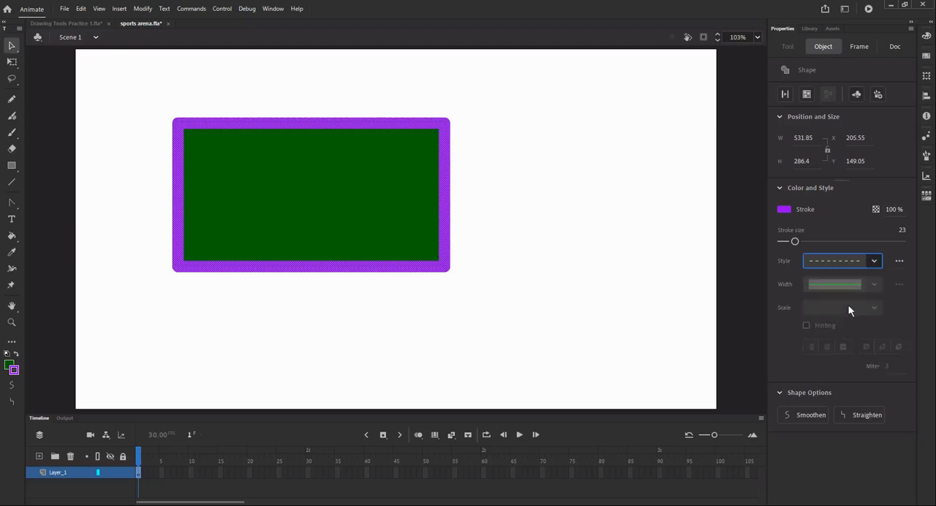
click(795, 242)
drag(795, 242, 783, 242)
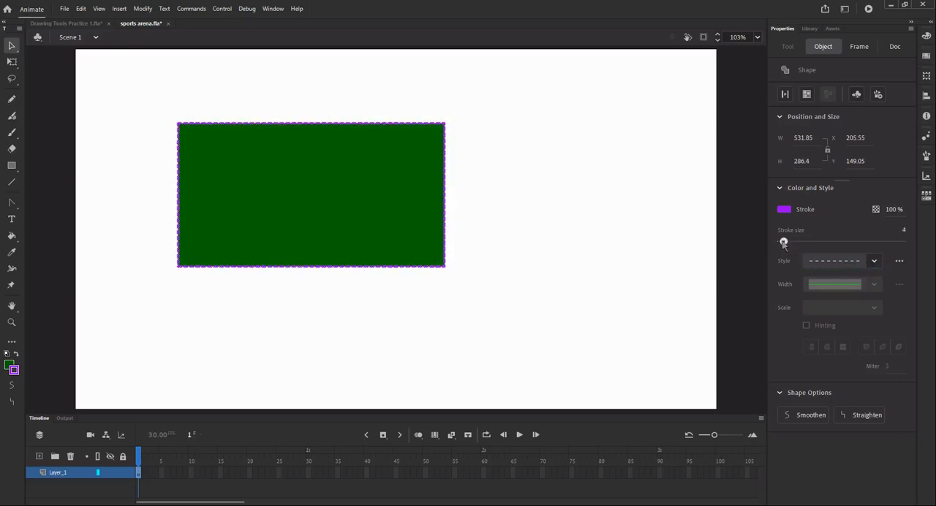
- Switch the outline's stroke style to hairline and back to solid
click(874, 261)
click(850, 281)
click(875, 260)
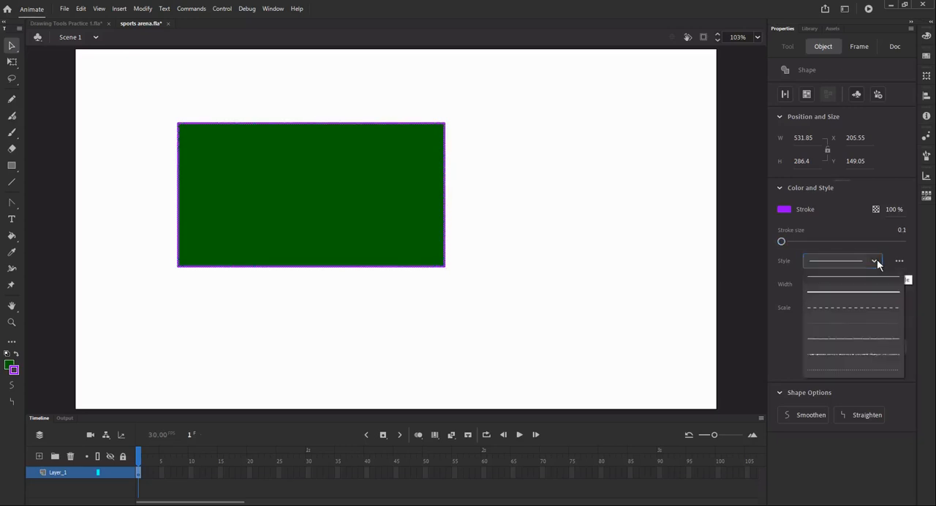
click(864, 290)
- Apply the lens-shaped width profile to the outline and set its stroke size to 42
click(874, 284)
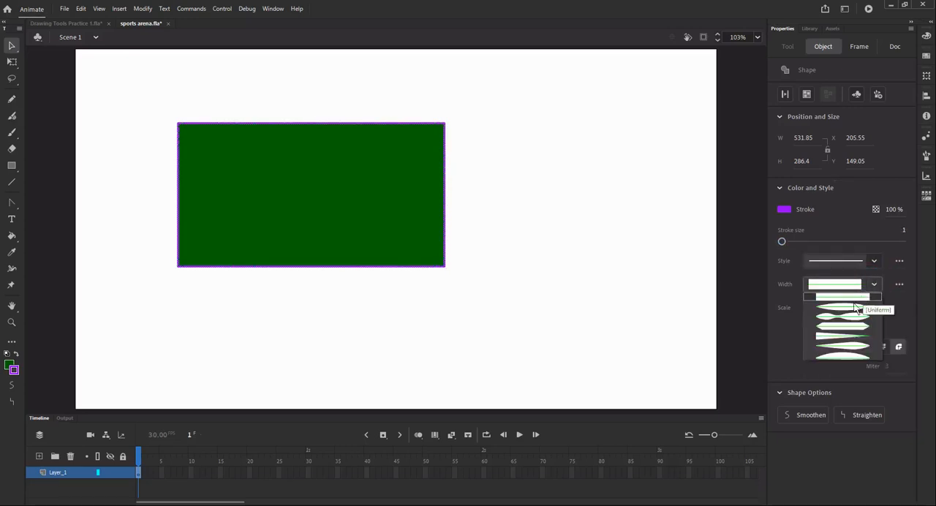
click(853, 309)
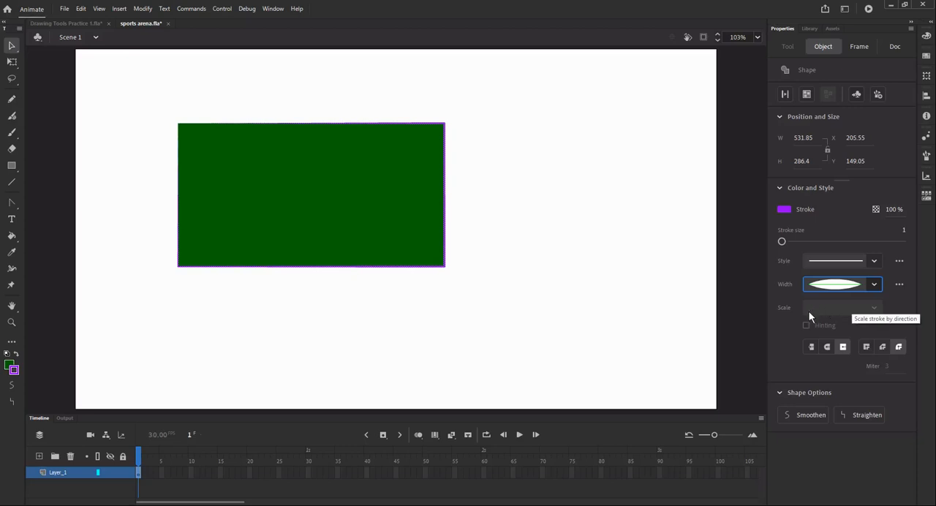
click(784, 242)
drag(784, 242, 807, 242)
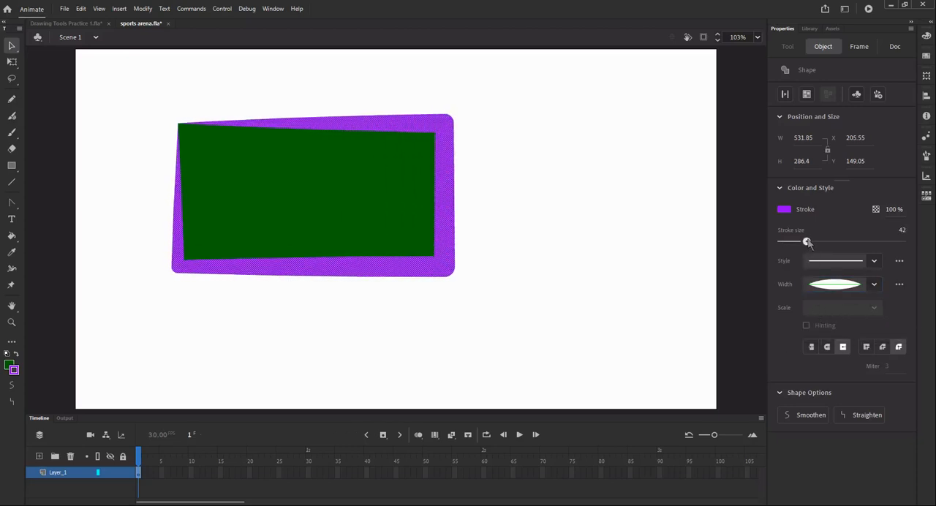
- Try further width profiles on the outline: the double-bulge, the straight taper, the teardrop and the arched one
click(875, 285)
click(861, 315)
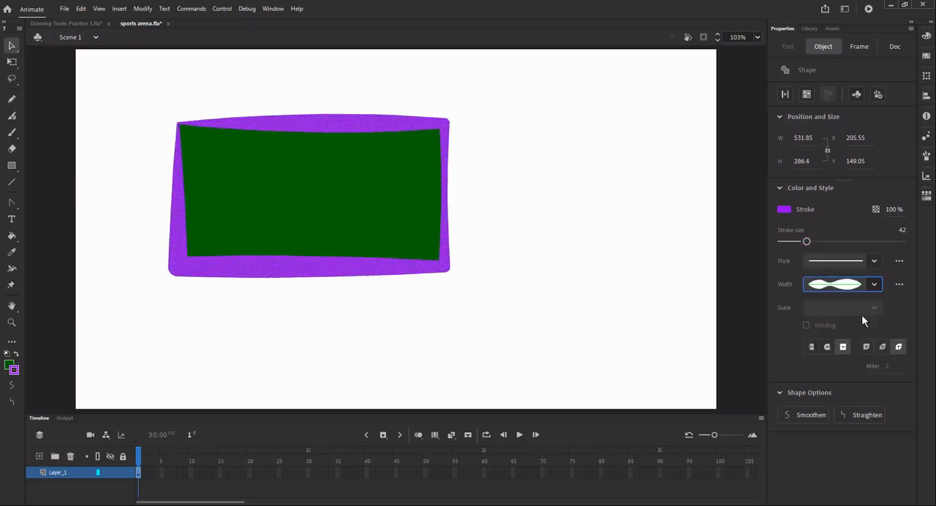
click(880, 286)
click(861, 324)
click(875, 285)
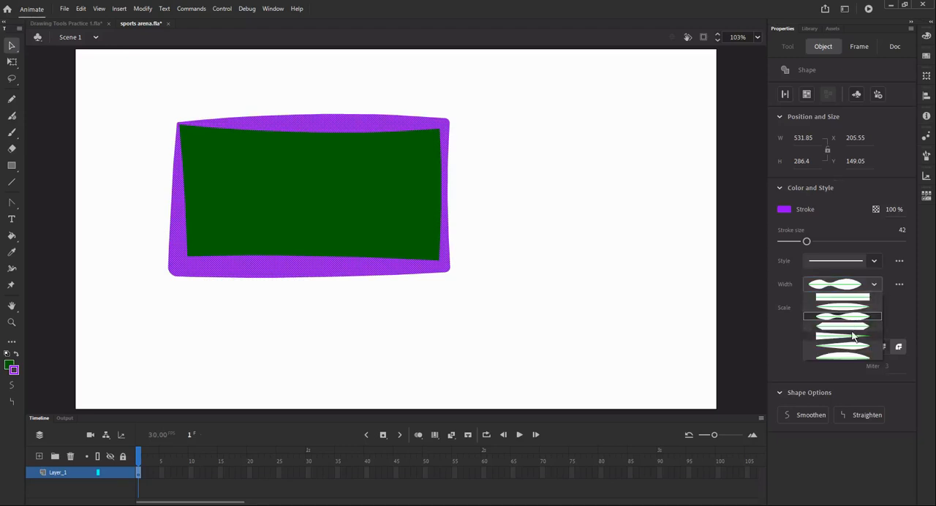
click(851, 339)
click(874, 286)
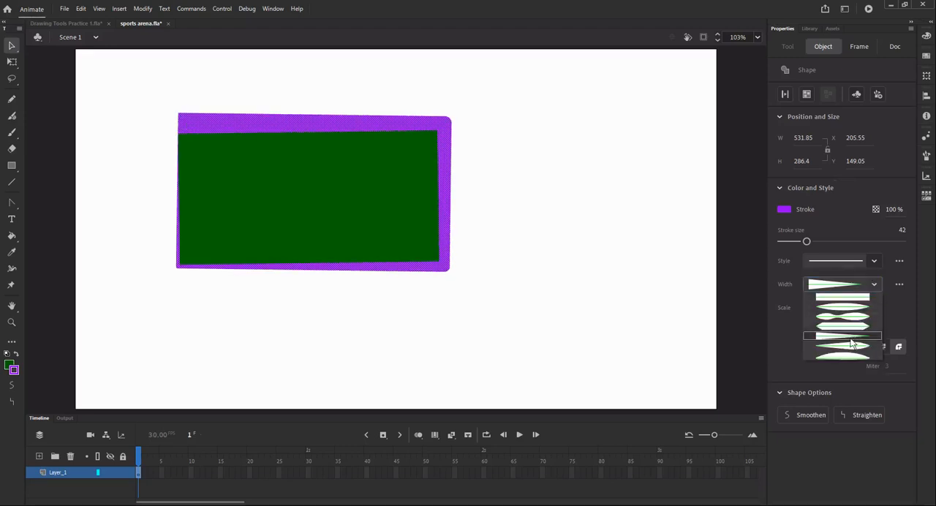
click(847, 349)
click(846, 348)
click(874, 285)
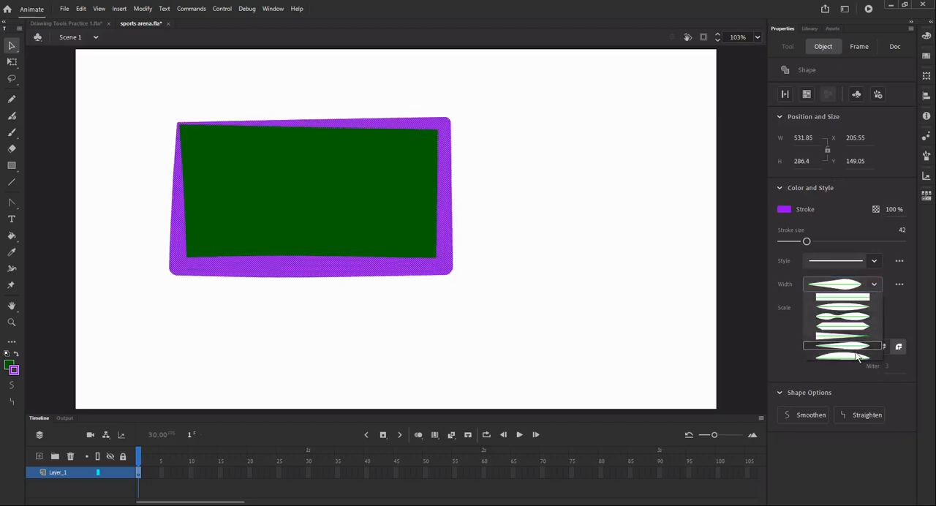
click(856, 348)
- Return the outline to the uniform width profile, set its stroke size to 25 and reselect the whole outline
click(880, 290)
click(827, 285)
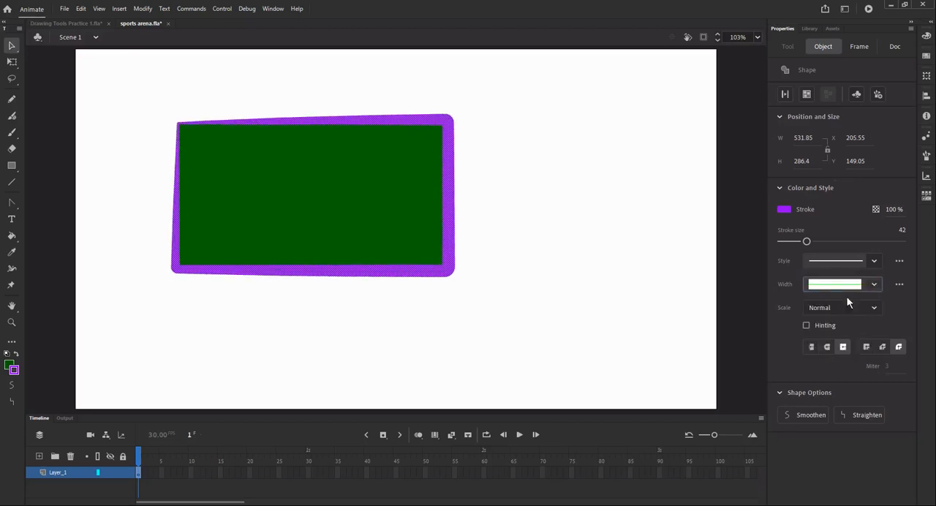
drag(807, 241, 795, 241)
click(504, 201)
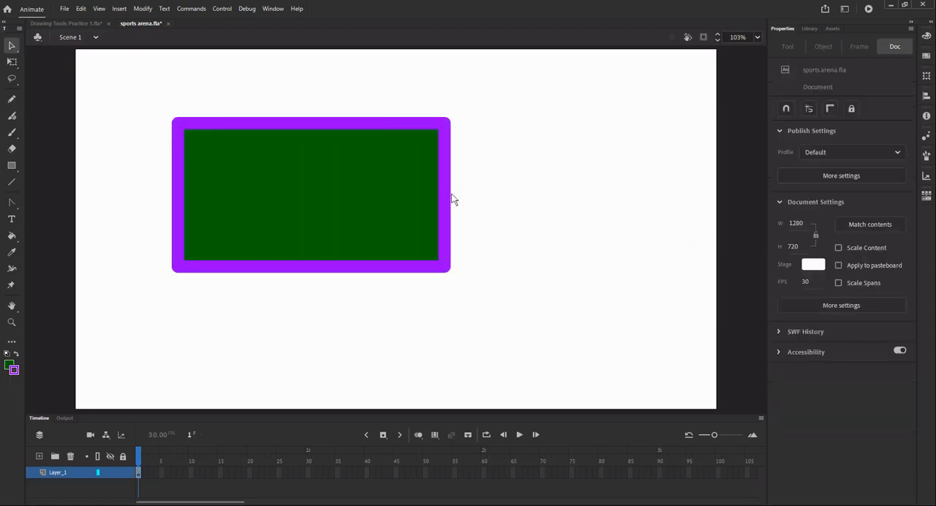
double_click(446, 194)
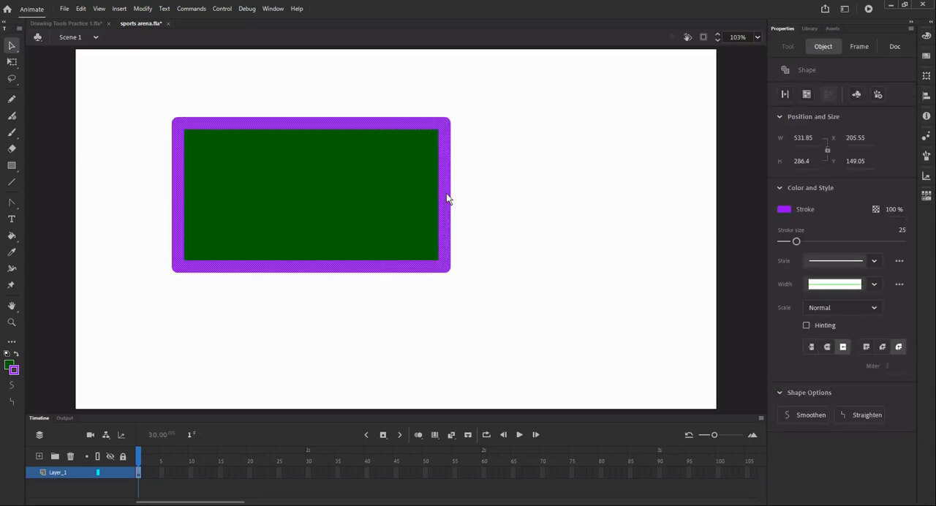
- Delete the purple outline and the green fill of the rectangle to empty the stage
key(Delete)
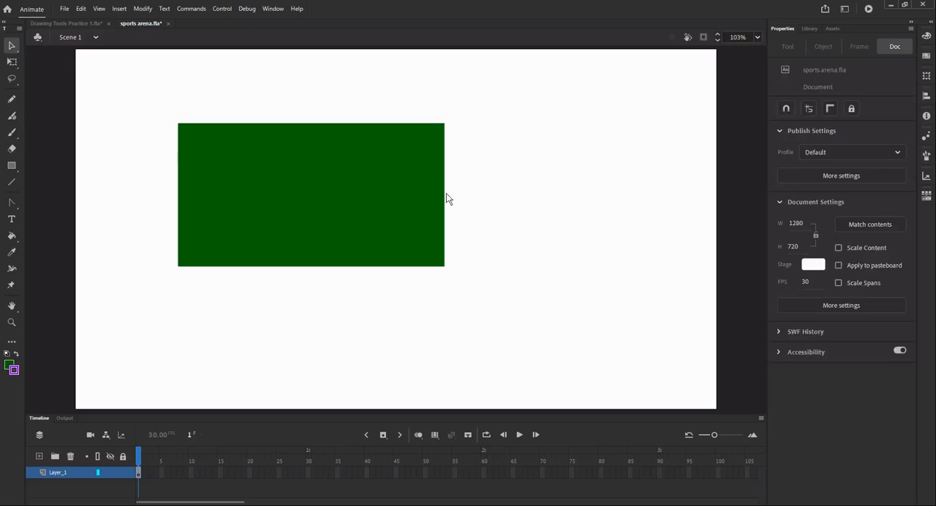
click(409, 195)
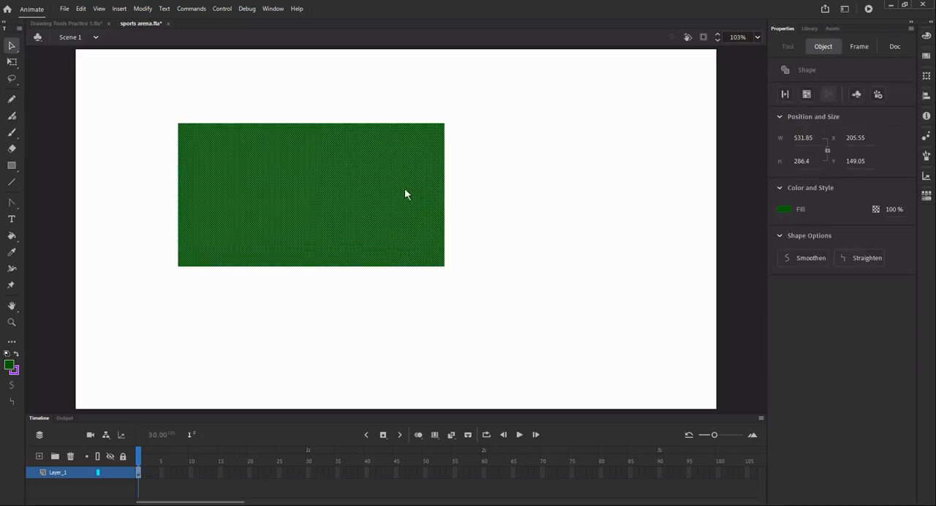
key(Delete)
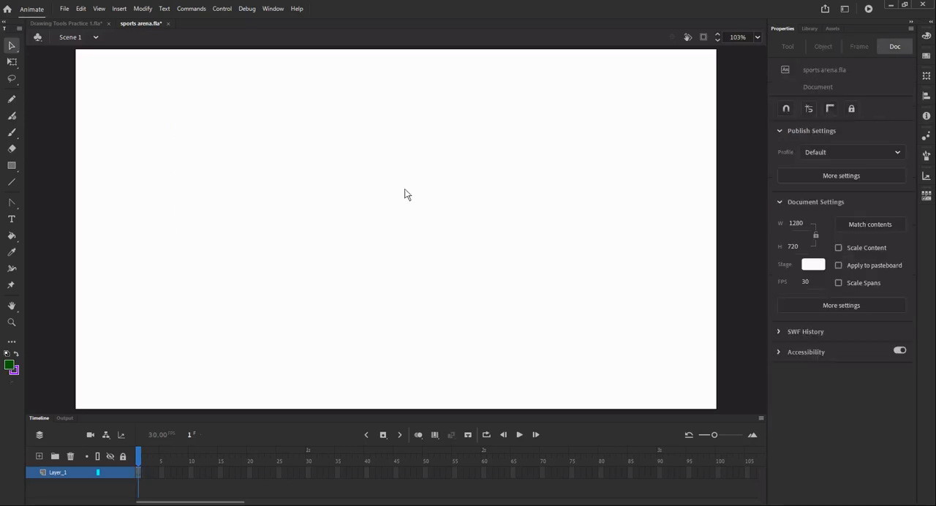
- Draw a wide dark green rectangle with no stroke using the Rectangle tool, right of the stage's centre
click(11, 166)
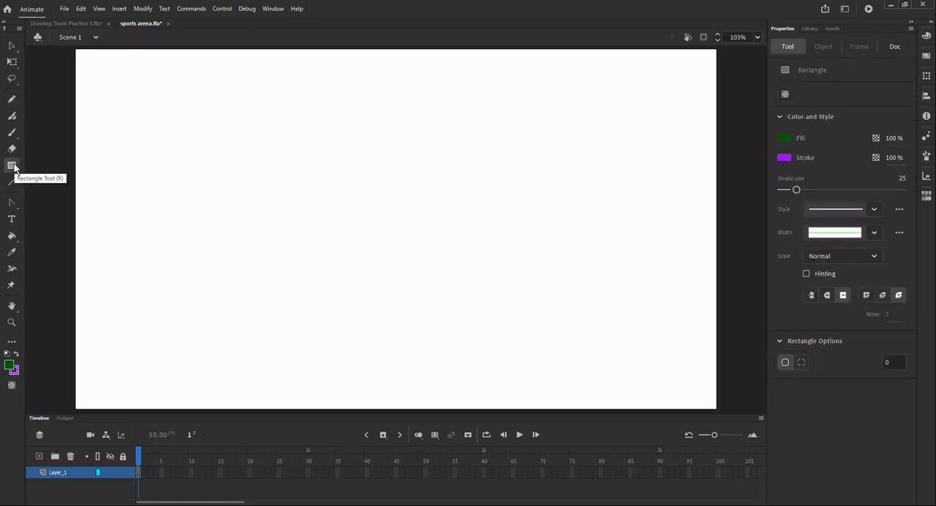
click(784, 158)
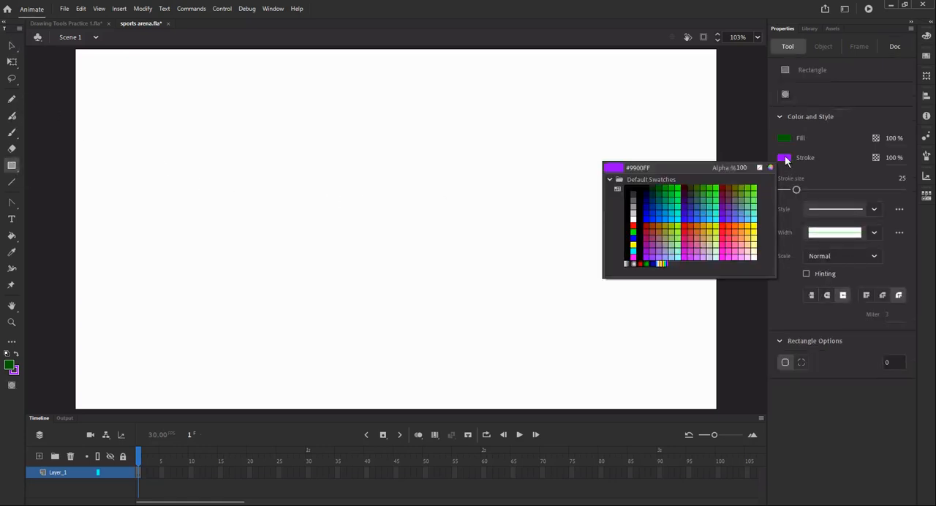
click(759, 168)
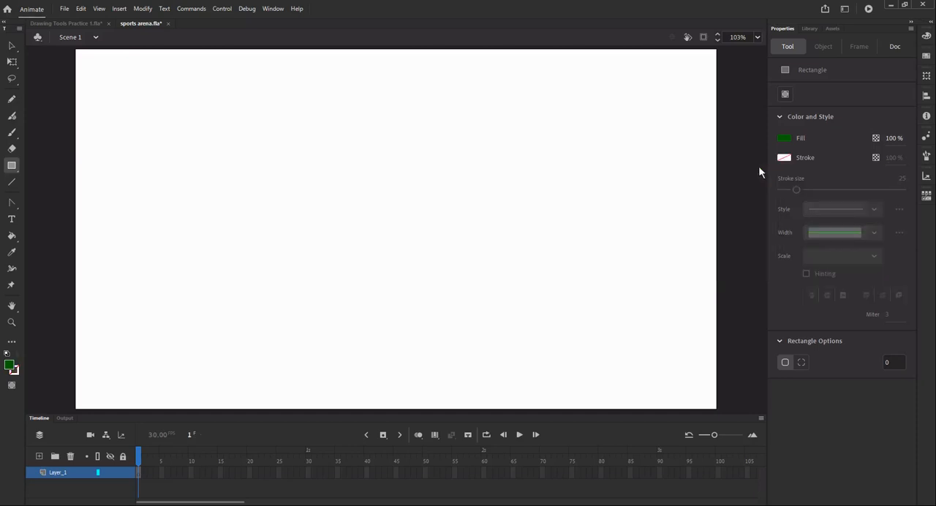
drag(367, 146, 616, 235)
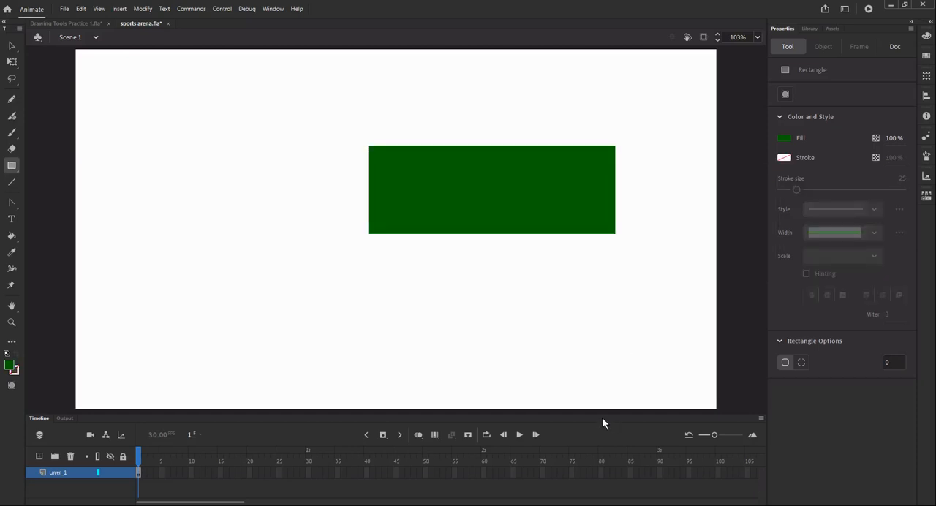
- Select the strokeless green rectangle and delete it
click(12, 46)
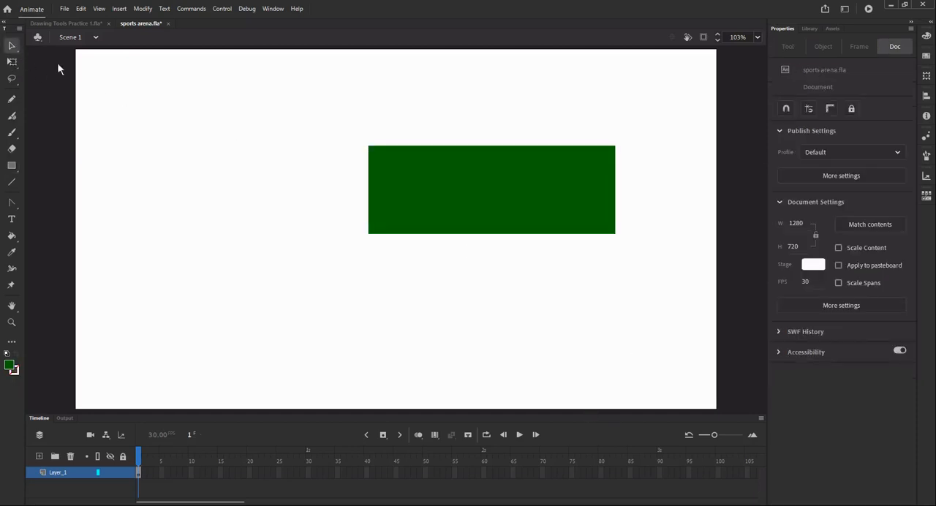
click(487, 188)
key(Delete)
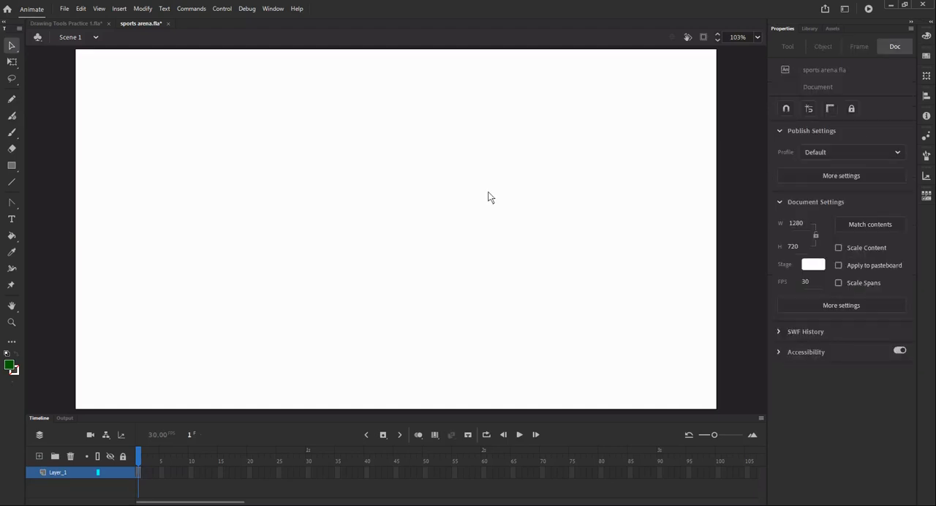
- Draw an unfilled rectangle about 615 by 278 px with a bright blue stroke using the Rectangle tool
click(11, 167)
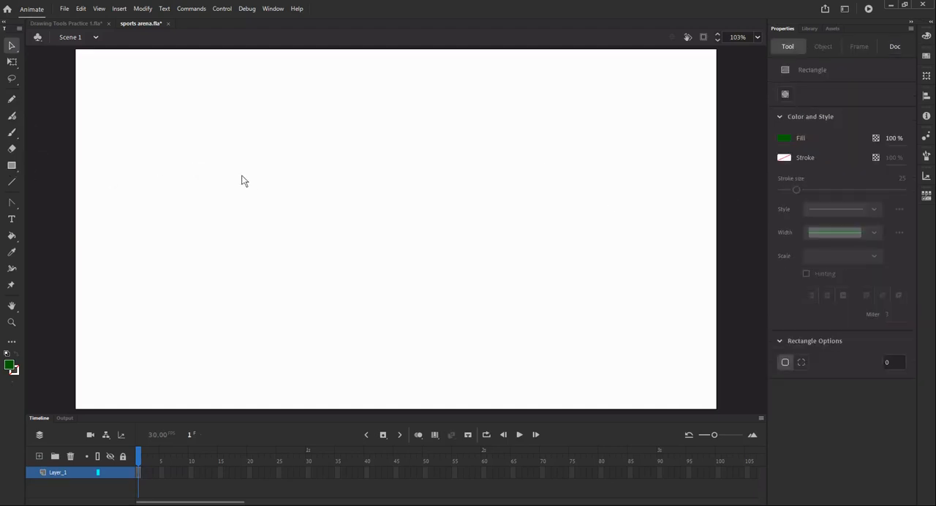
click(784, 138)
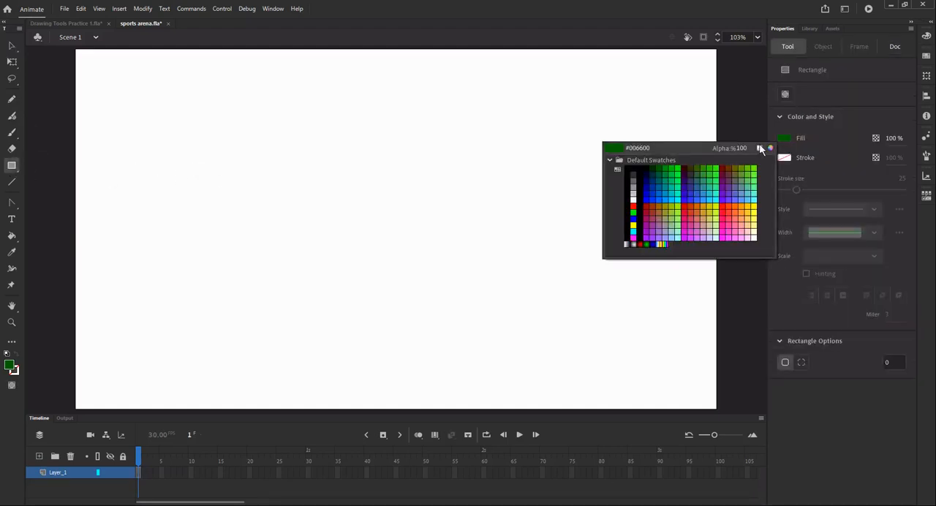
click(759, 148)
click(784, 157)
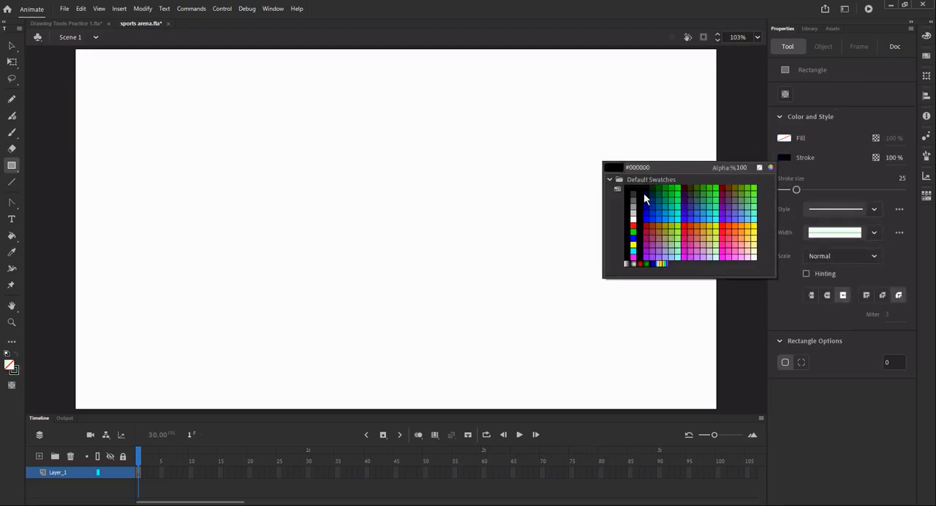
click(669, 218)
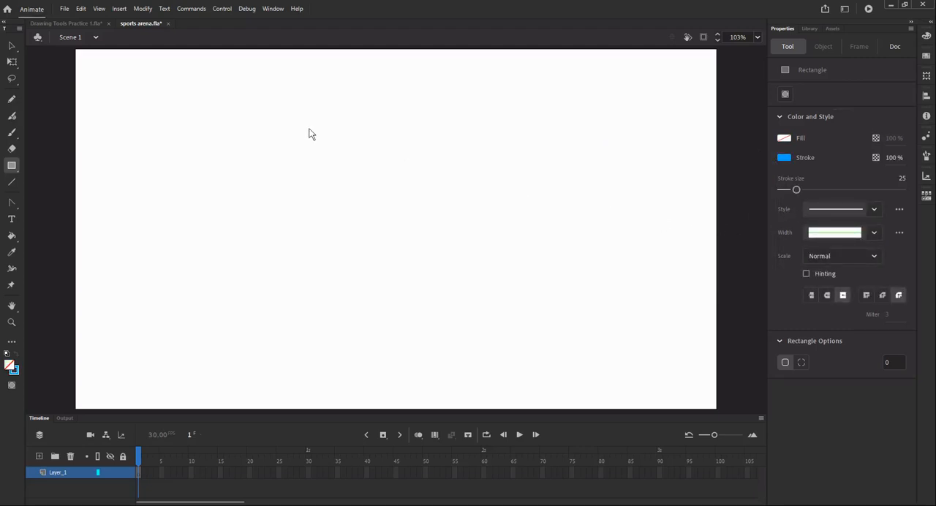
drag(297, 121, 606, 259)
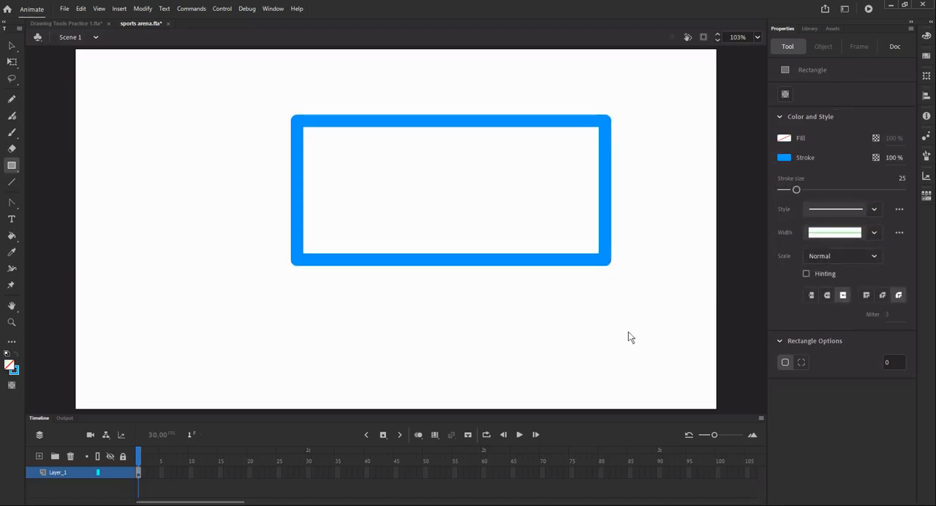
- Select the whole blue outline and delete it from the stage
click(11, 46)
click(362, 121)
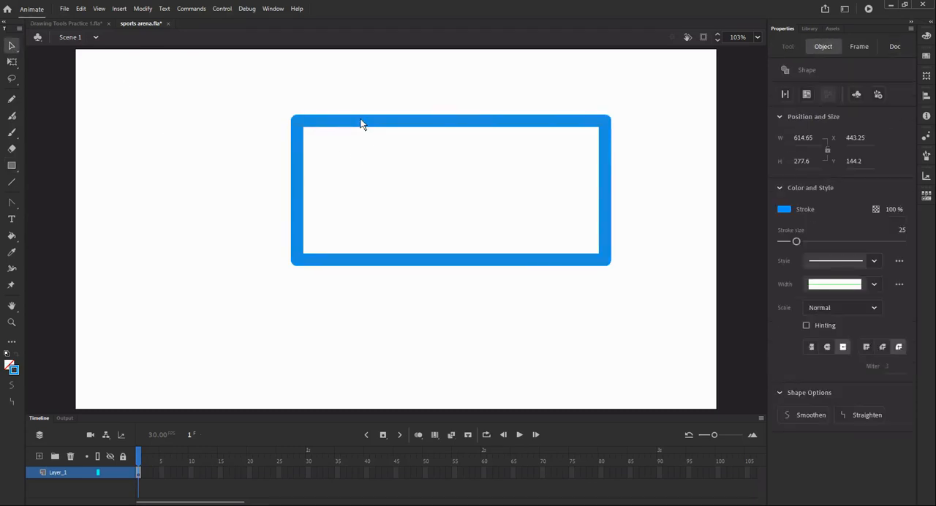
click(205, 295)
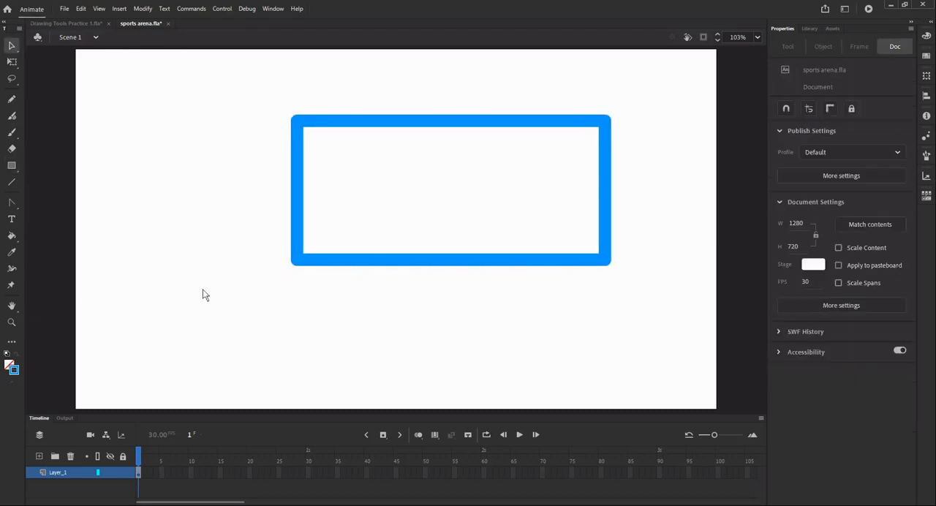
click(298, 208)
key(Delete)
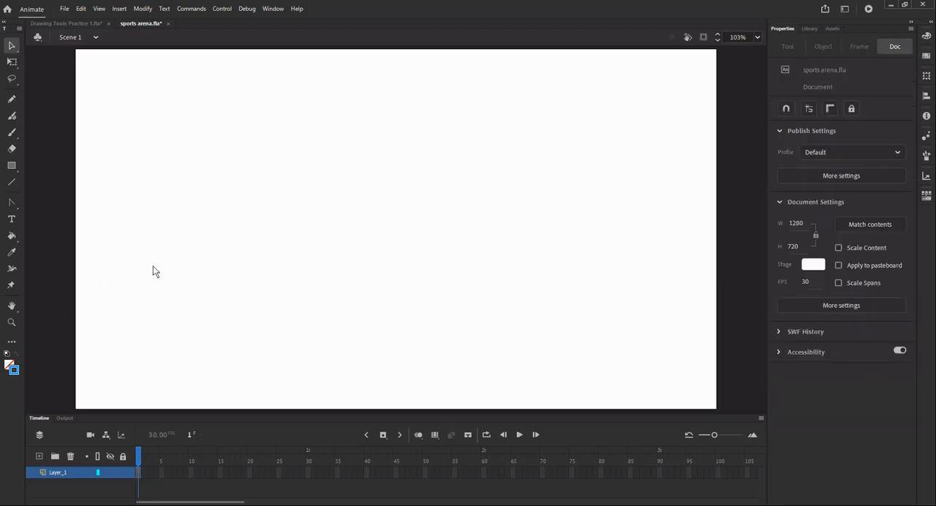
- Set up the Rectangle Primitive tool with a dark blue fill, stroke size 10 and a solid stroke style
click(12, 165)
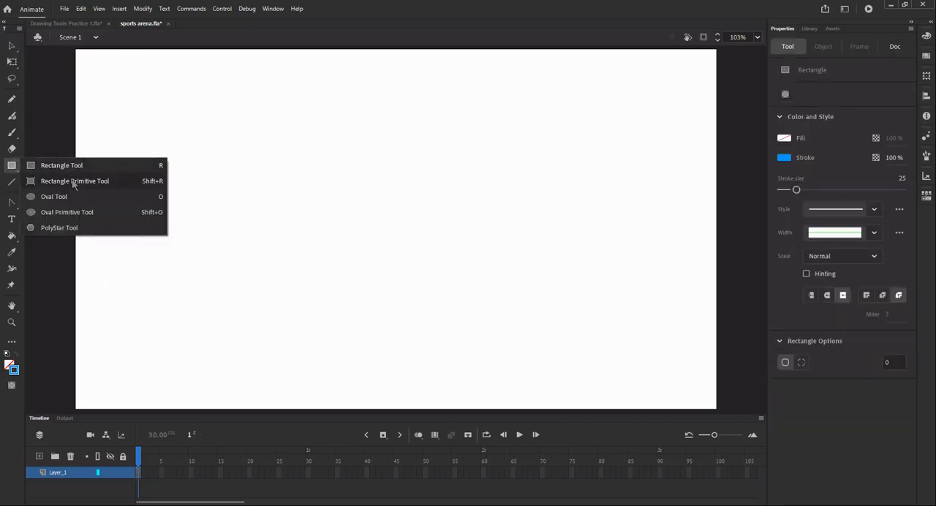
click(73, 182)
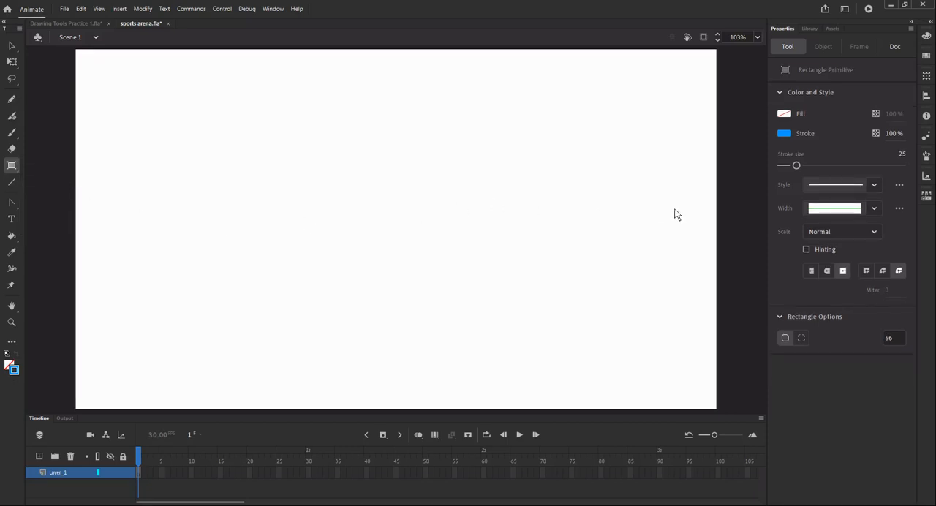
click(784, 114)
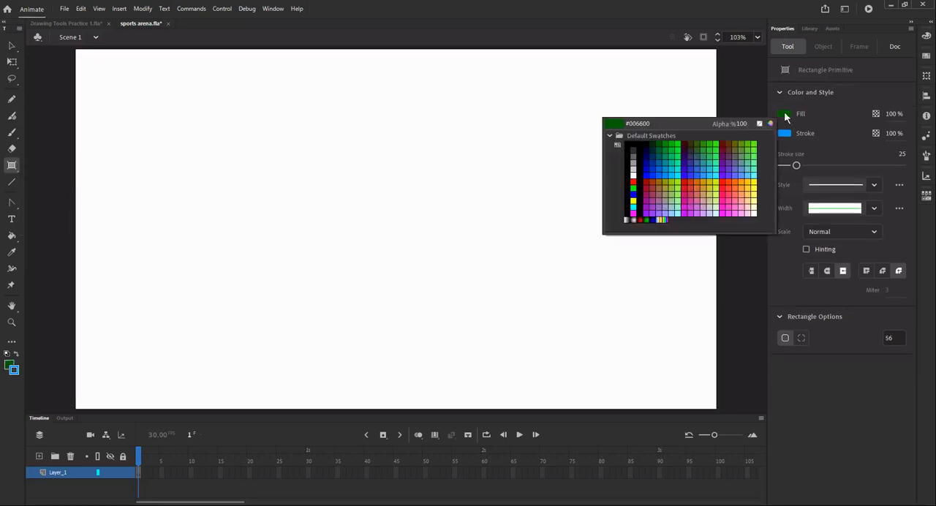
click(650, 158)
drag(797, 166, 788, 166)
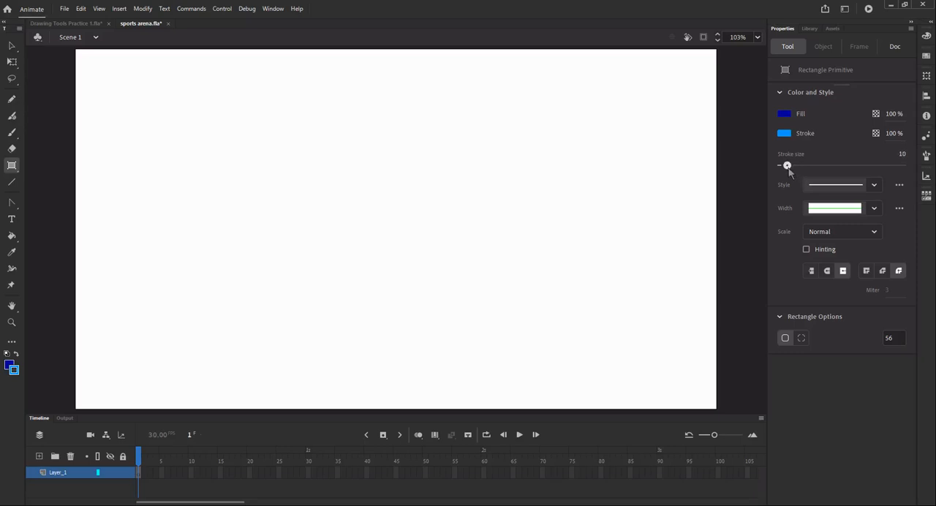
click(870, 187)
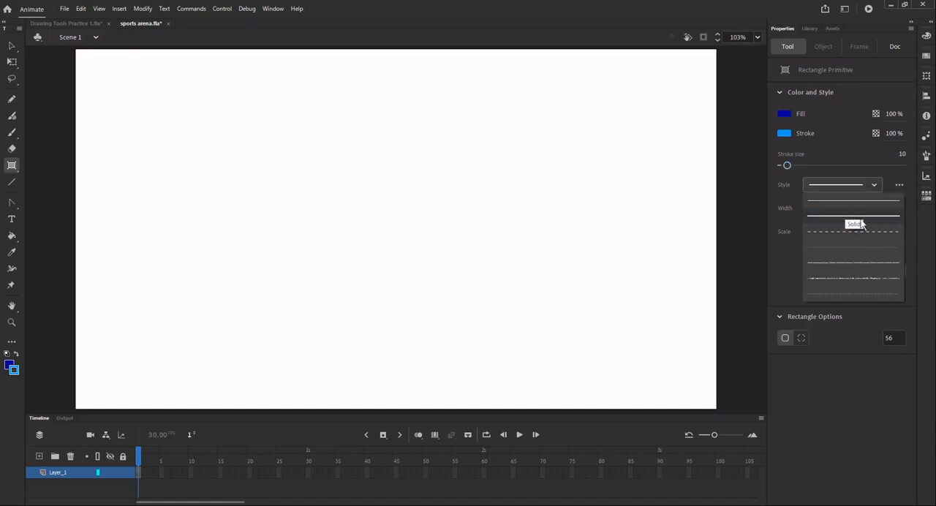
click(875, 215)
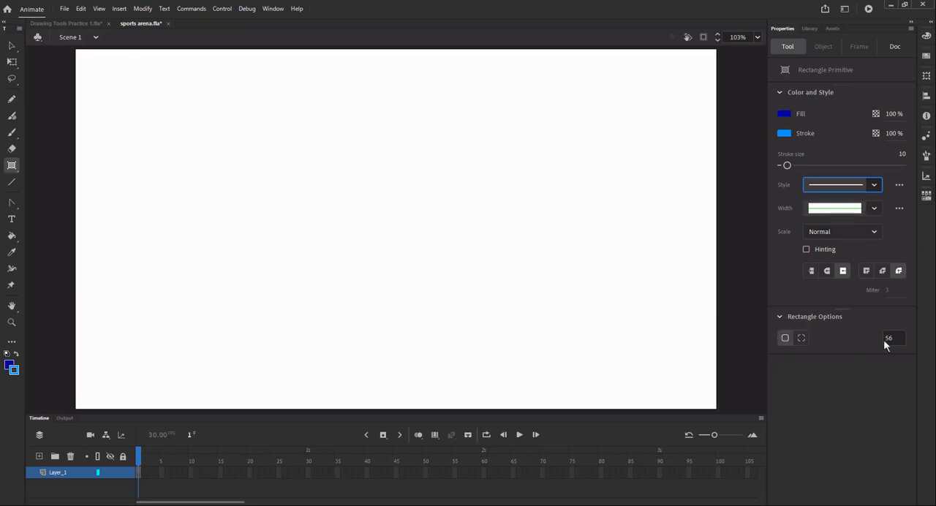
- Draw a rectangle primitive about 588 by 223 px with a single corner radius of 0, and undo it
click(786, 339)
click(894, 338)
text(0)
key(Return)
drag(280, 193, 578, 307)
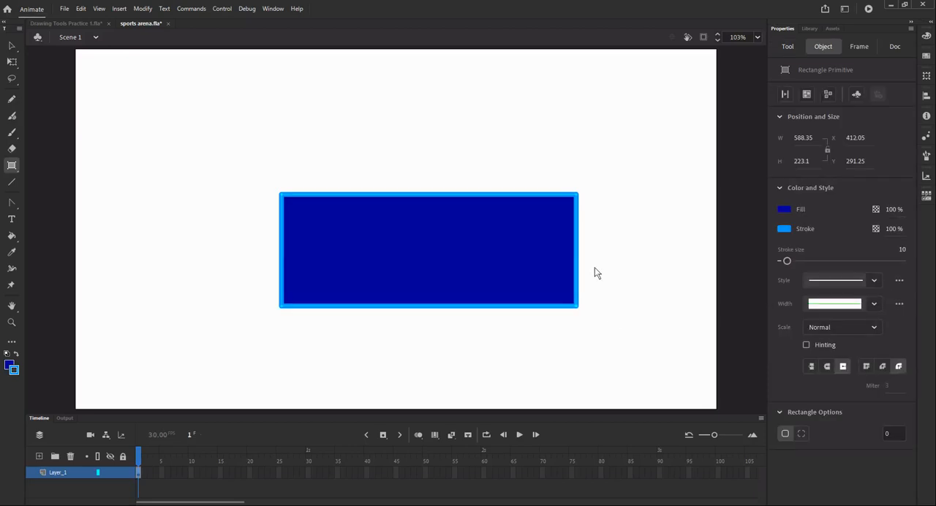
key(ctrl+z)
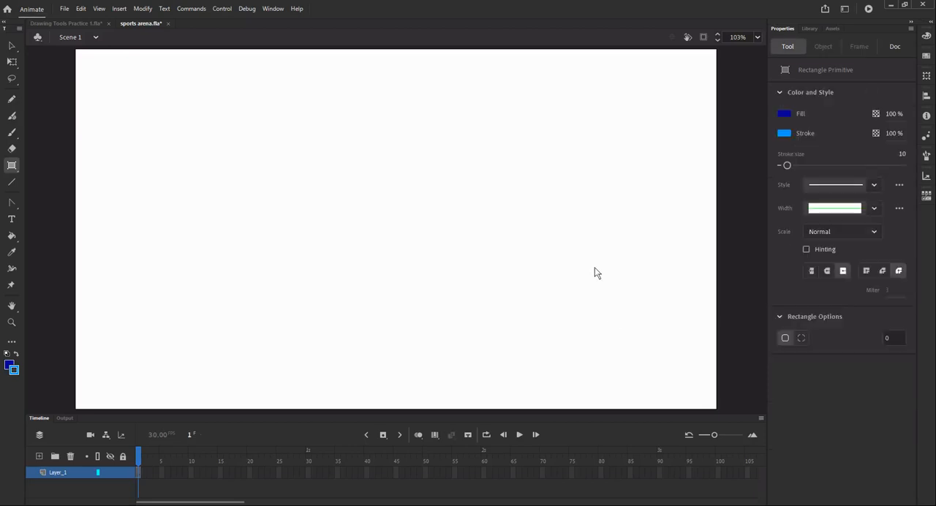
- Draw a rounded rectangle primitive about 609 by 282 px with corner radius 45, and delete it
click(900, 338)
key(Return)
mouse_move(281, 183)
mouse_down()
mouse_move(383, 244)
mouse_move(588, 327)
mouse_up()
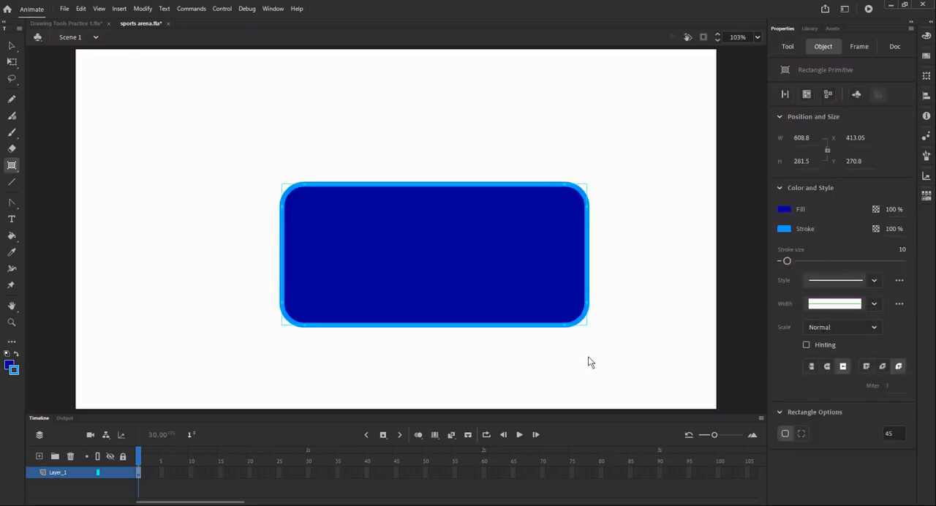
key(Delete)
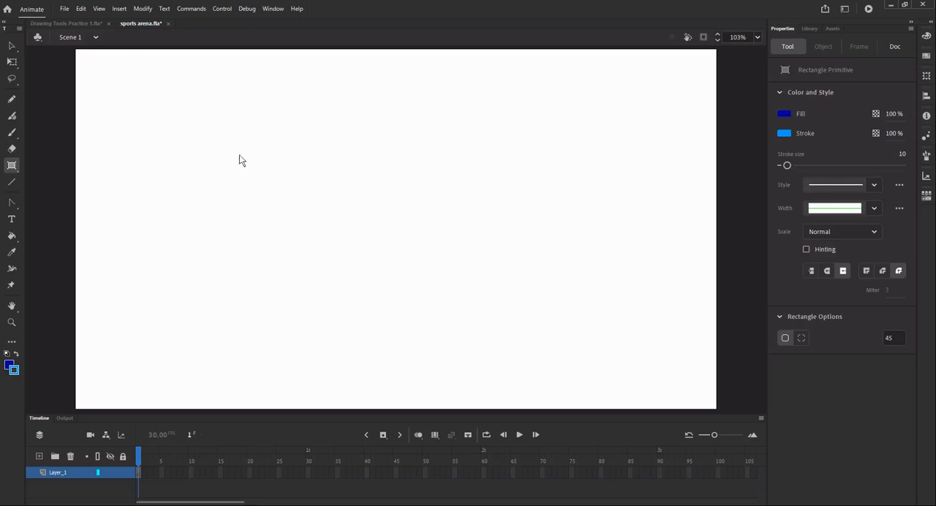
- Draw a rectangle primitive about 622 by 283 px with corner radius 0, and round all its corners on the stage to about 65
click(896, 338)
key(Return)
drag(246, 160, 554, 307)
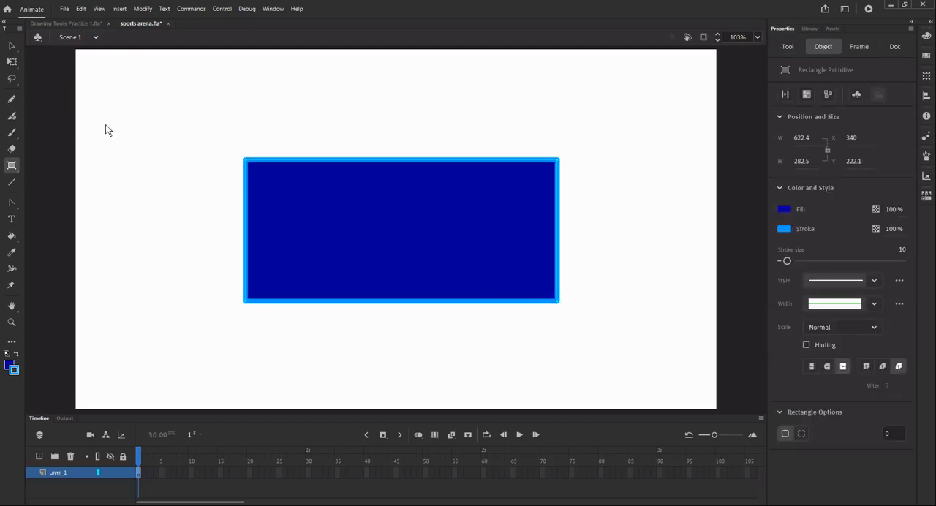
click(11, 47)
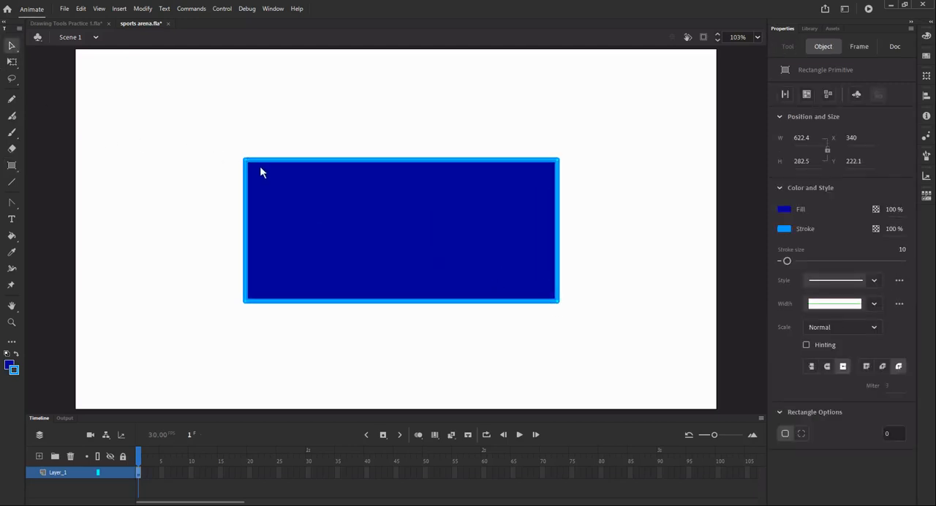
drag(246, 165, 253, 194)
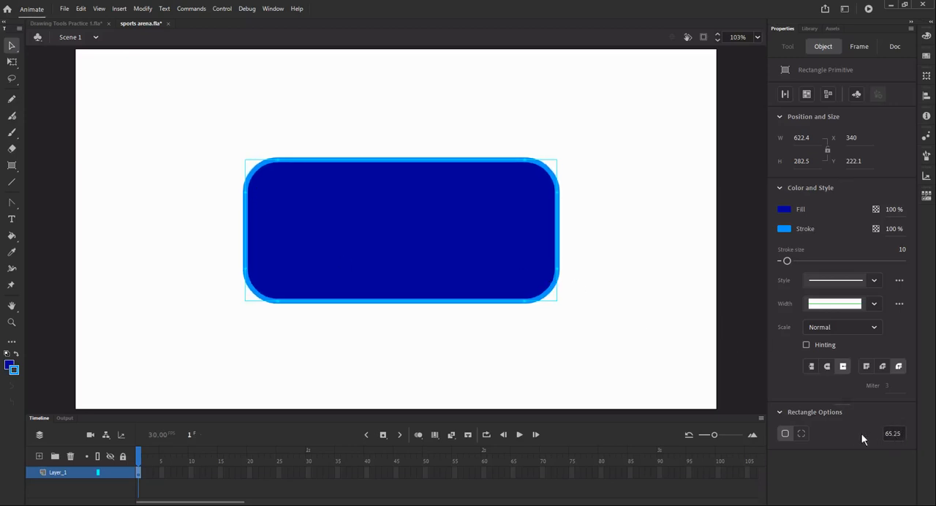
- Switch the primitive to individual corner radii and set its upper-left and lower-right corners to 0
click(802, 433)
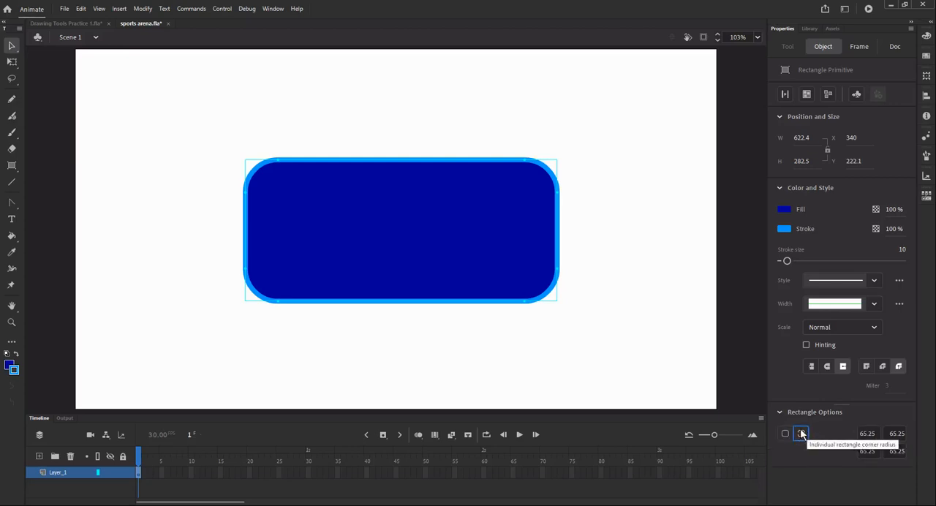
click(868, 433)
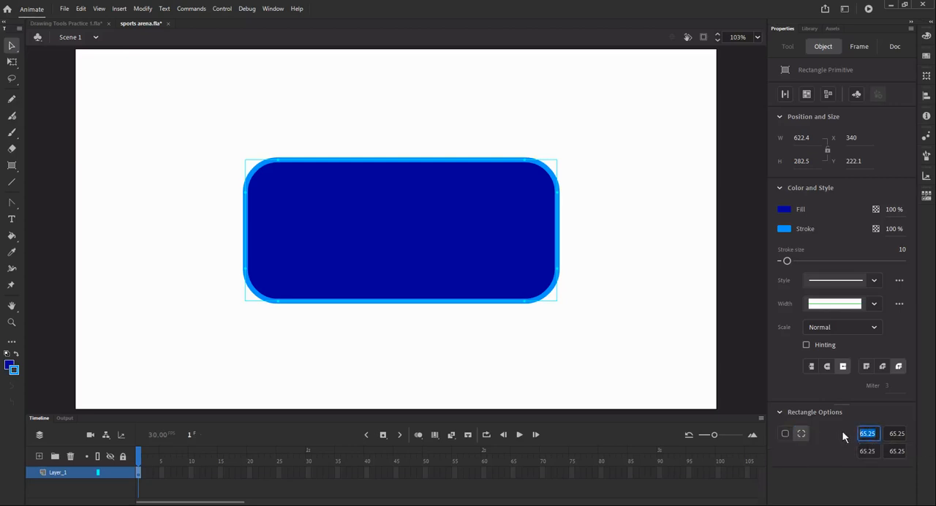
text(0)
key(Return)
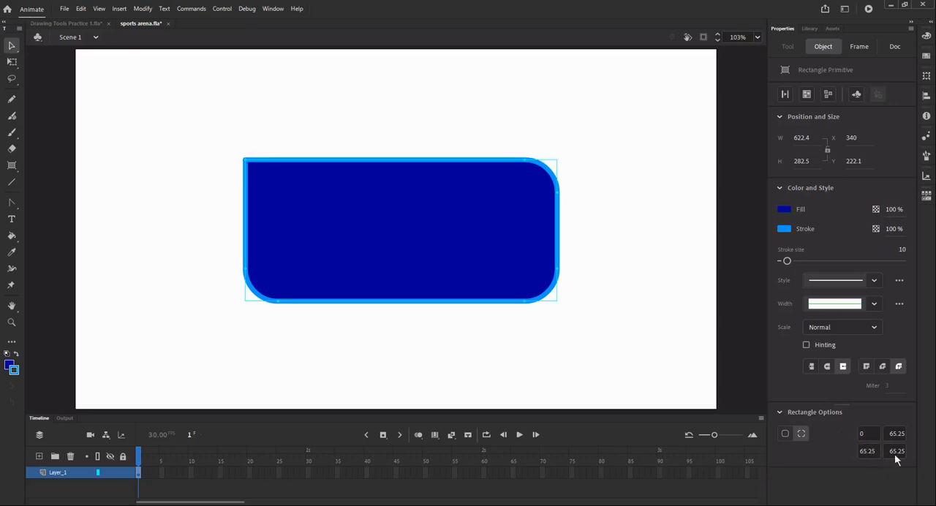
click(895, 452)
text(0)
key(Return)
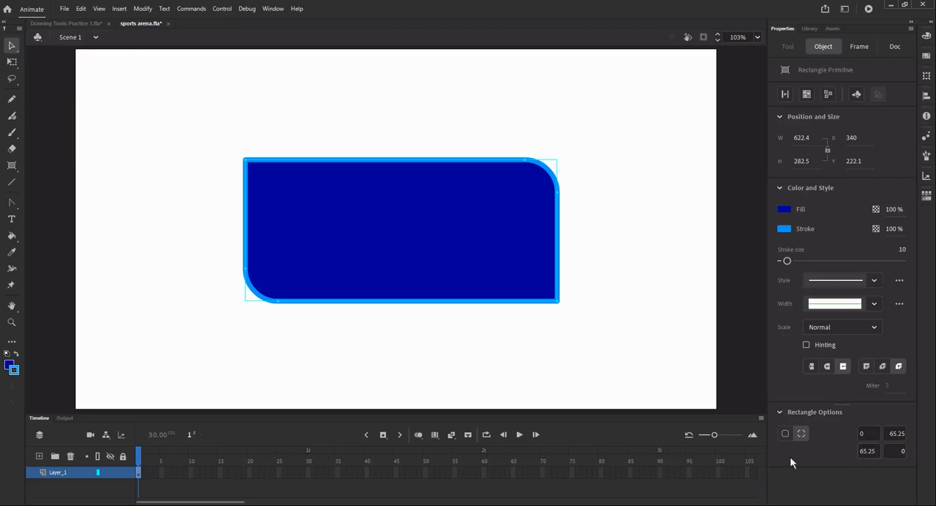
- Reselect the rectangle primitive and enlarge its upper-right corner rounding directly on the stage
click(634, 285)
click(539, 185)
drag(560, 196, 578, 257)
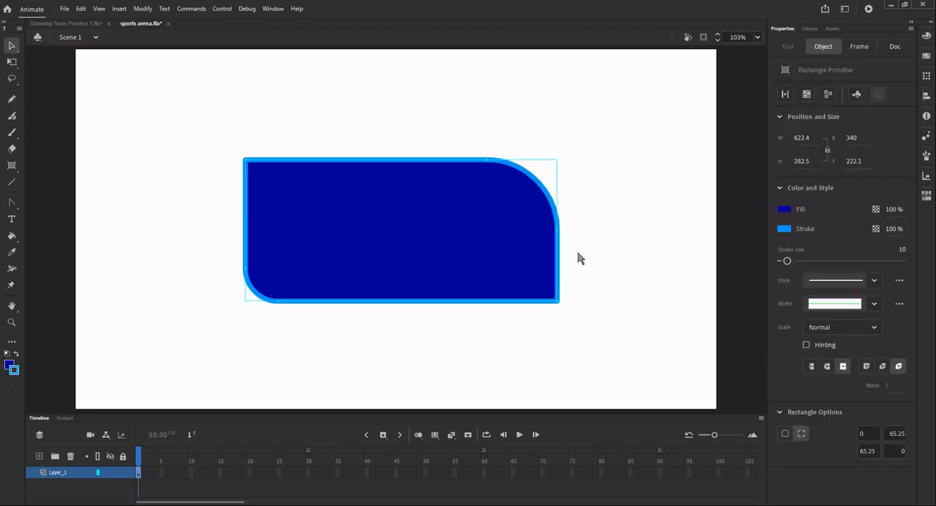
- Increase the primitive's upper-right and lower-left corner rounding on the stage to about 141, and delete the primitive
drag(277, 305, 373, 305)
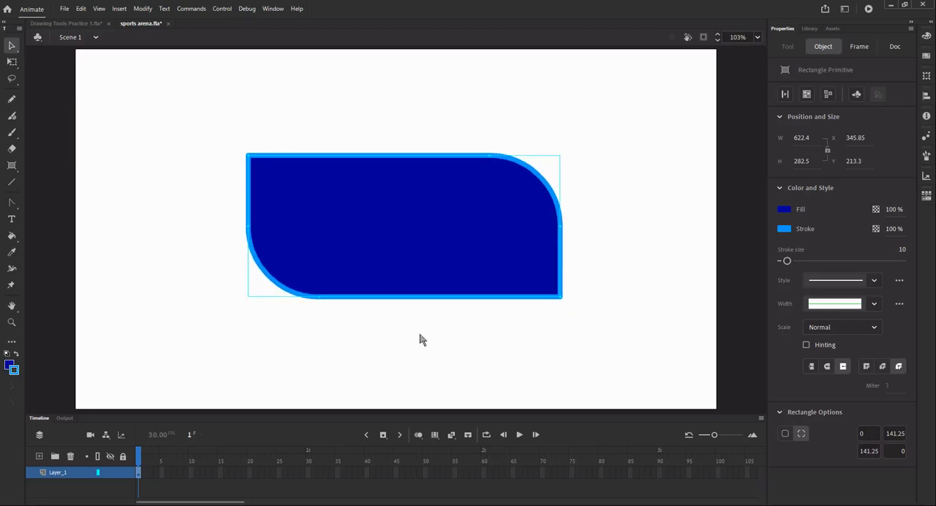
click(476, 405)
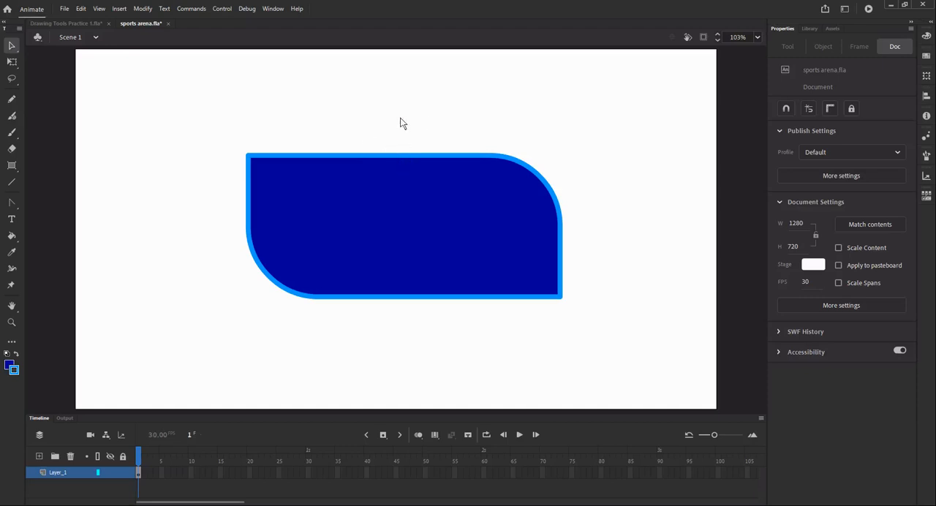
click(351, 160)
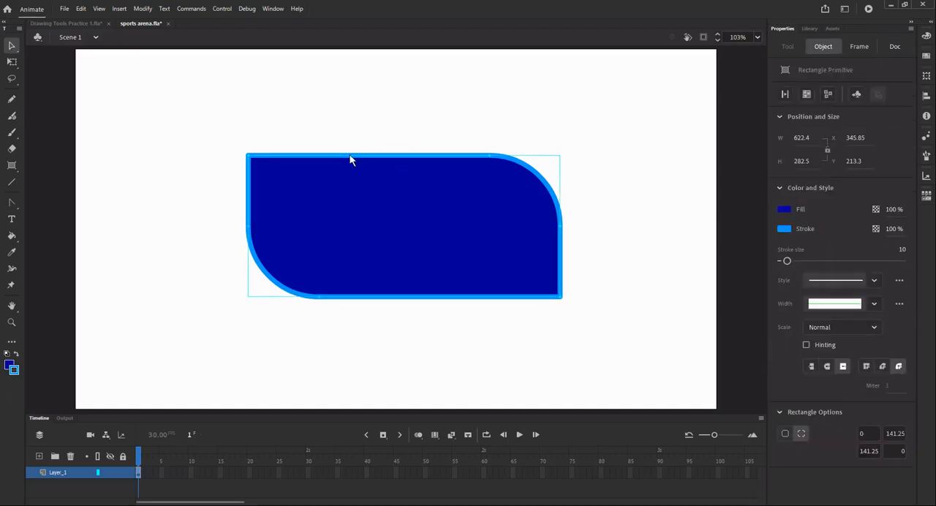
key(Delete)
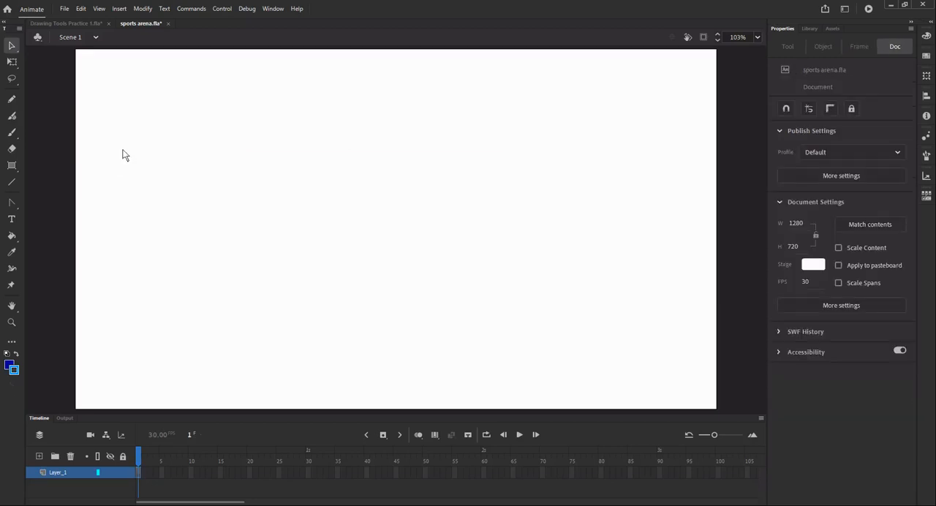
- Draw a square-cornered rectangle with the Rectangle tool and bend its top edge upward into an arch
click(11, 165)
drag(11, 165, 53, 164)
drag(165, 169, 510, 329)
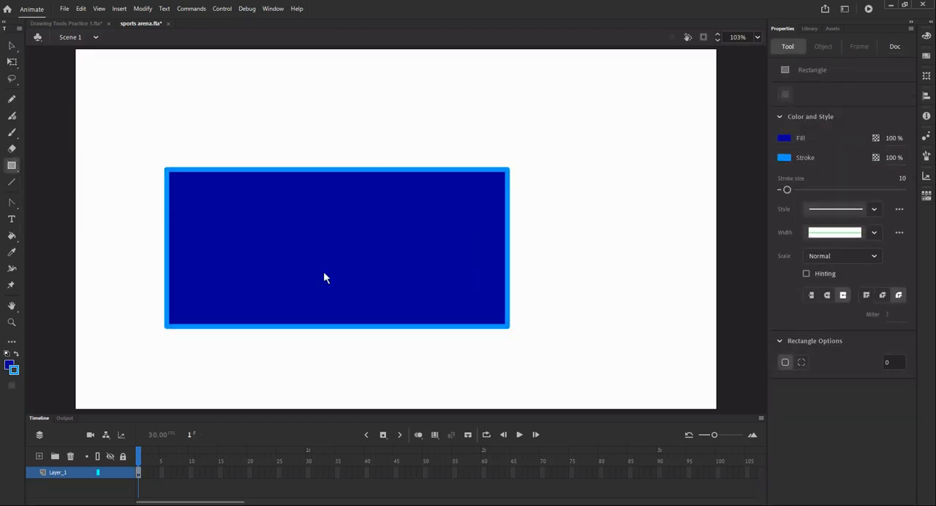
click(12, 47)
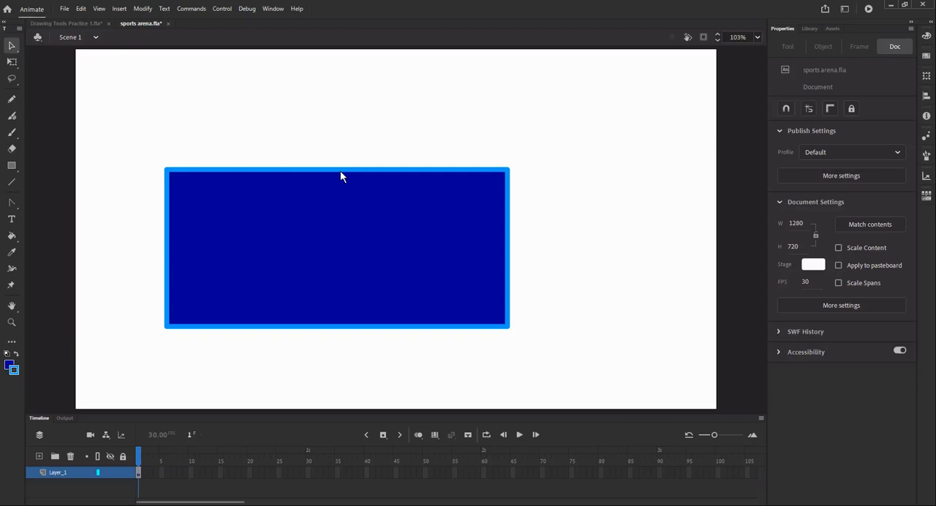
drag(341, 175, 322, 86)
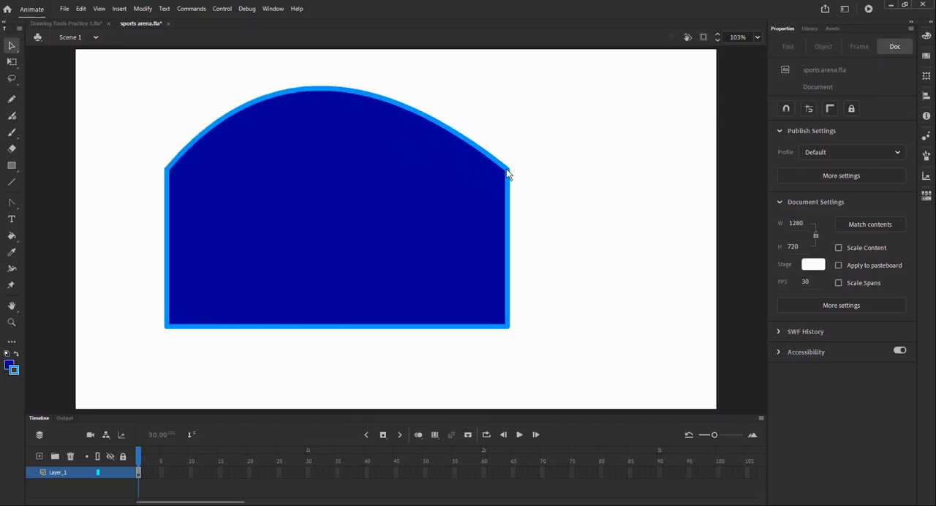
- Reshape the arched rectangle by pulling both upper corners outward, straightening out the lower-left corner and curving the lower-right edge outward
drag(508, 175, 648, 241)
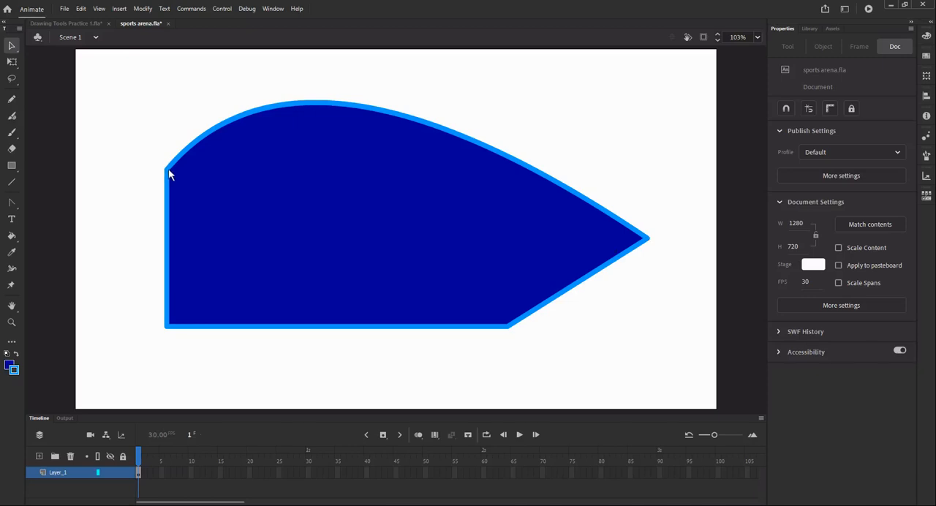
drag(167, 168, 102, 169)
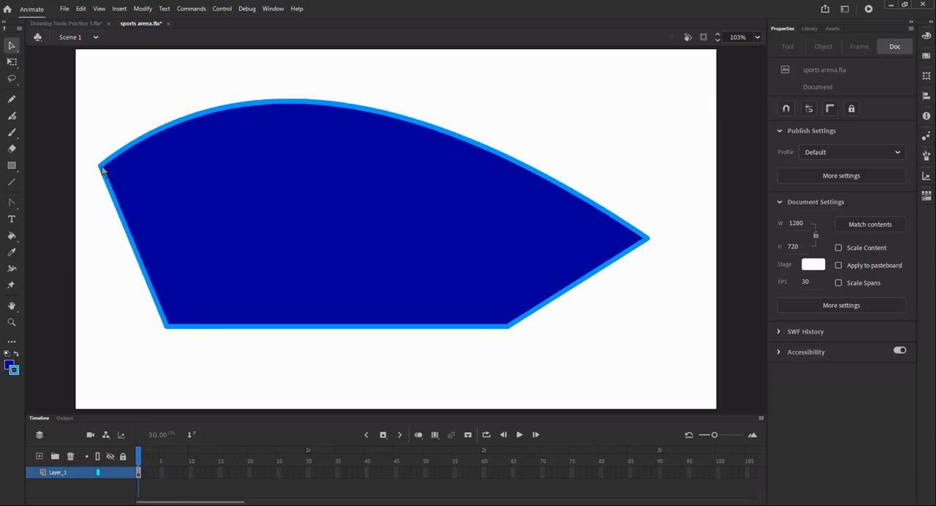
drag(170, 332, 297, 247)
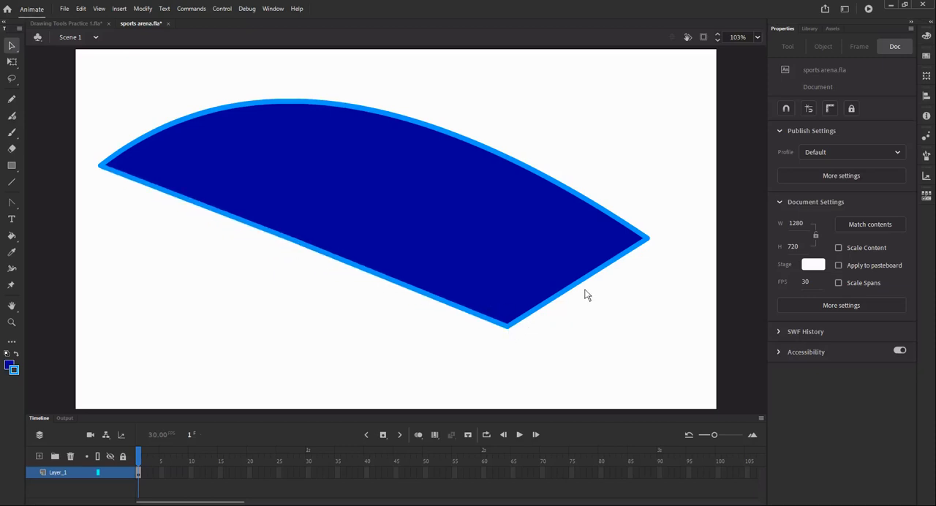
drag(578, 288, 596, 330)
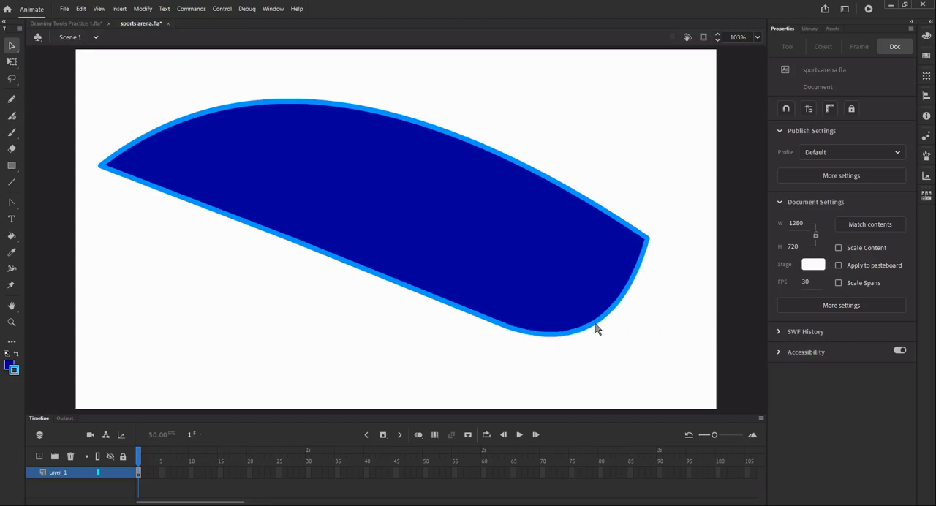
- Select the reshaped drawing object and delete it from the stage
click(416, 262)
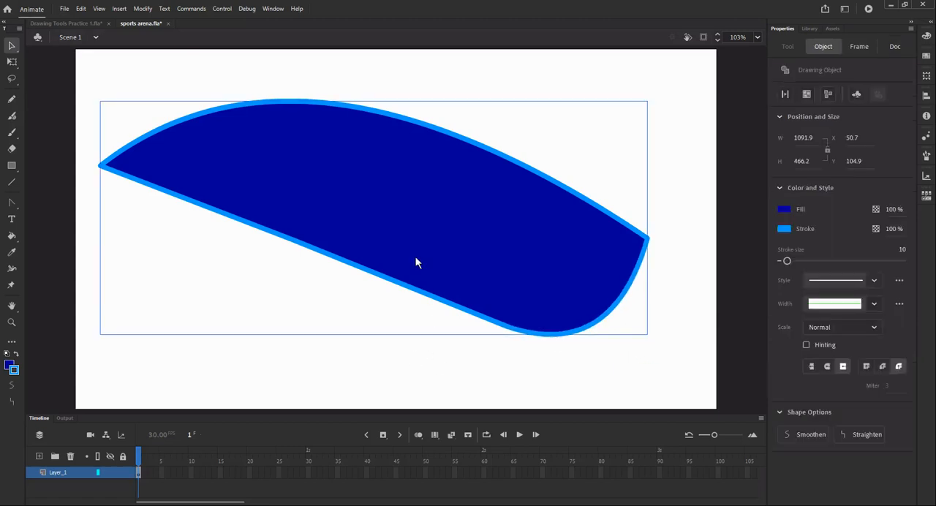
click(10, 47)
click(164, 63)
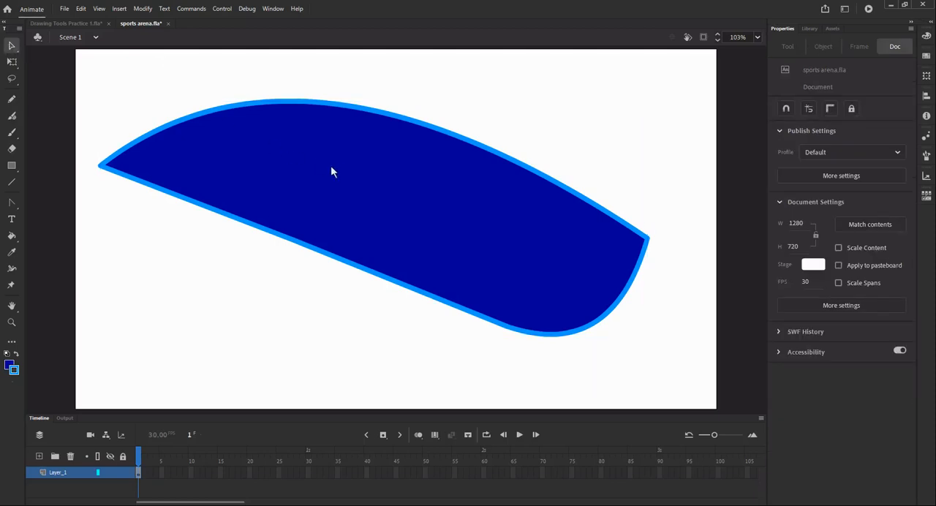
click(335, 174)
key(Delete)
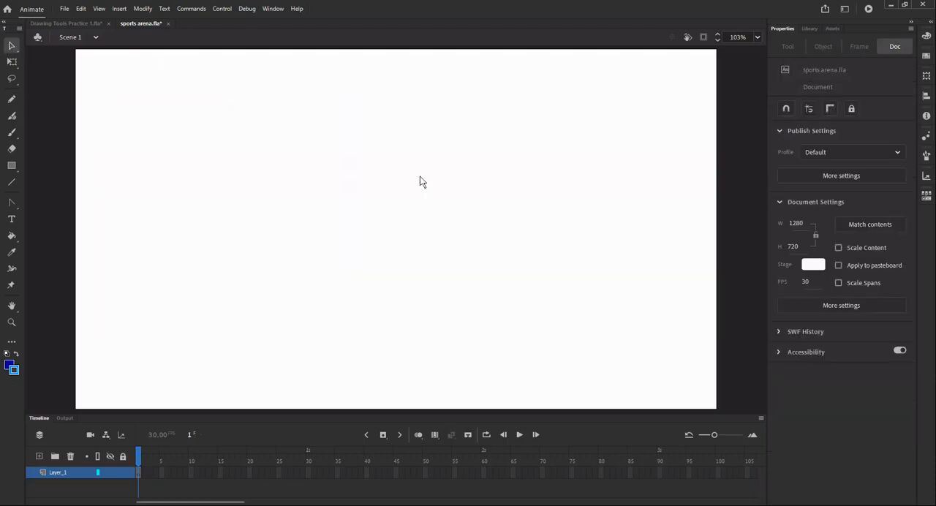
- Draw a circle about 334 px in diameter with the Oval tool
click(12, 166)
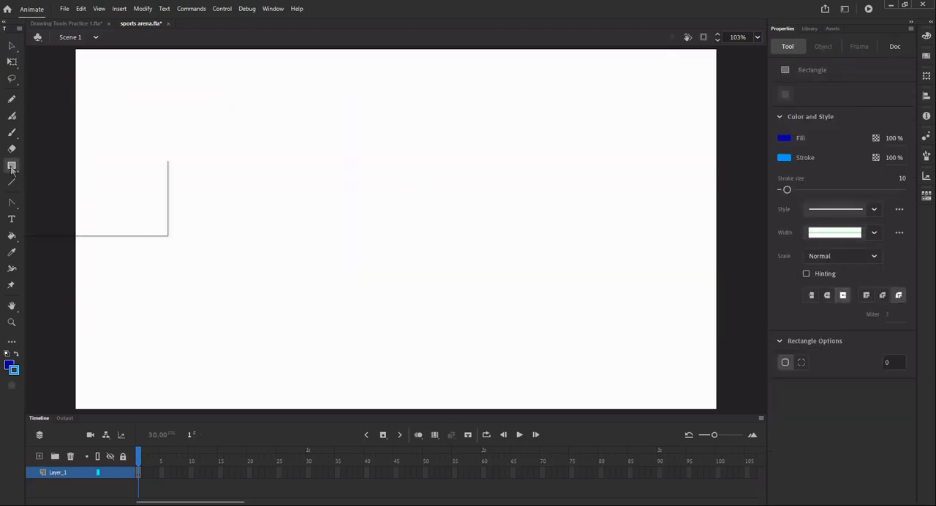
click(70, 194)
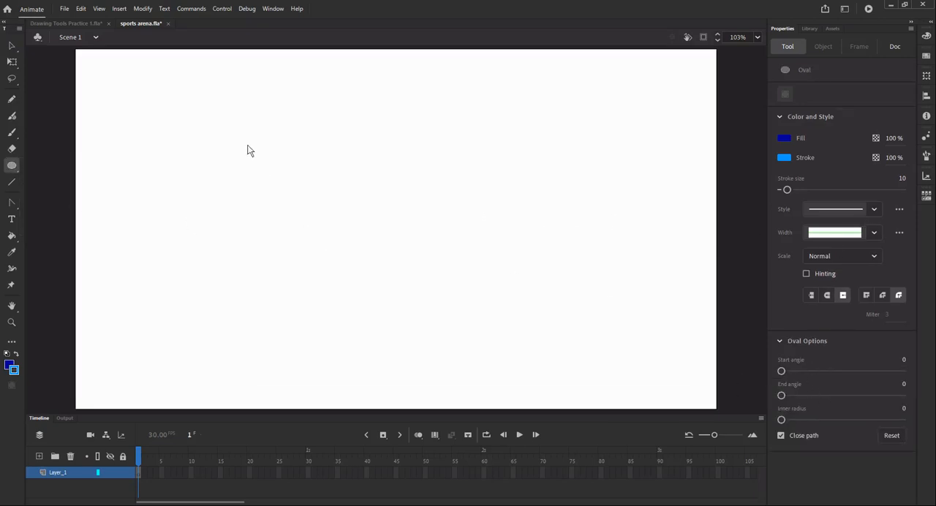
mouse_move(247, 146)
mouse_down()
mouse_move(402, 271)
mouse_move(443, 334)
mouse_move(336, 272)
mouse_move(458, 335)
mouse_move(455, 320)
mouse_move(399, 289)
mouse_move(414, 309)
mouse_up()
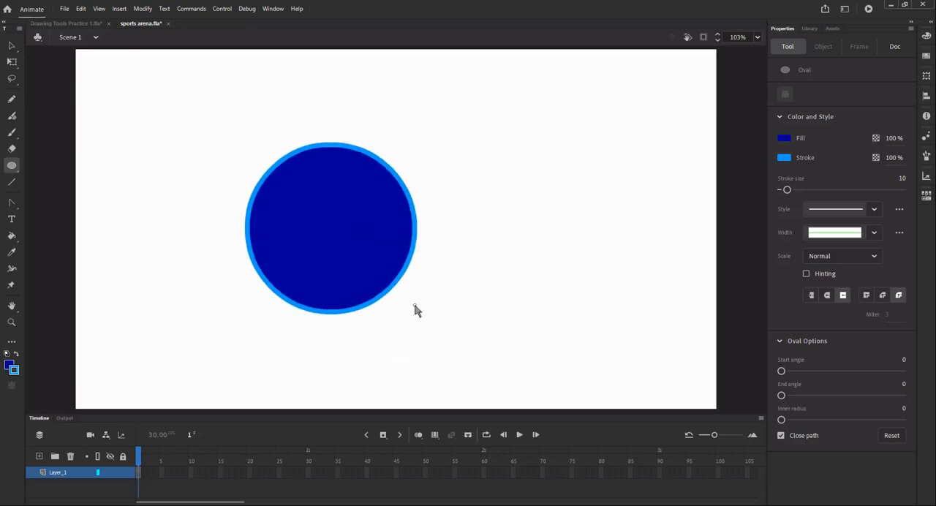
click(11, 45)
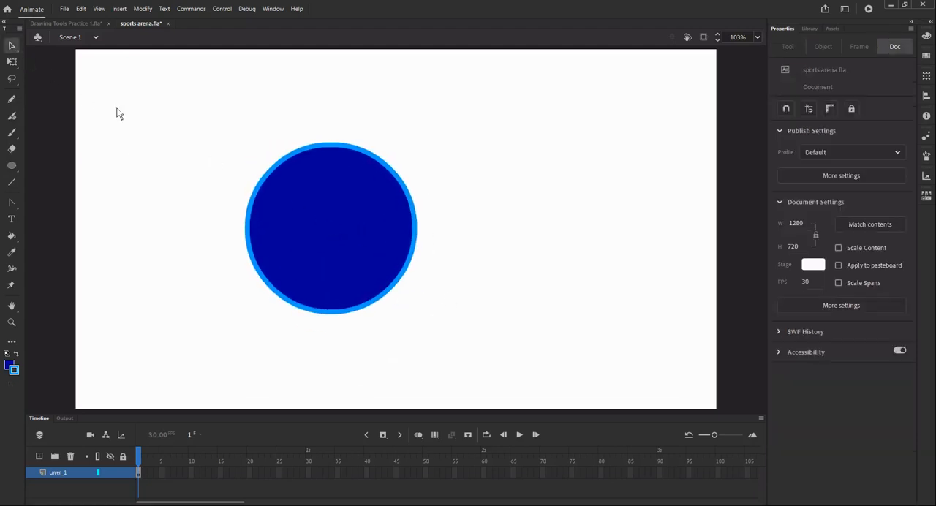
- Enter the circle's drawing object for editing and lower its fill opacity in two passes until it is nearly transparent
click(349, 253)
double_click(347, 250)
click(348, 250)
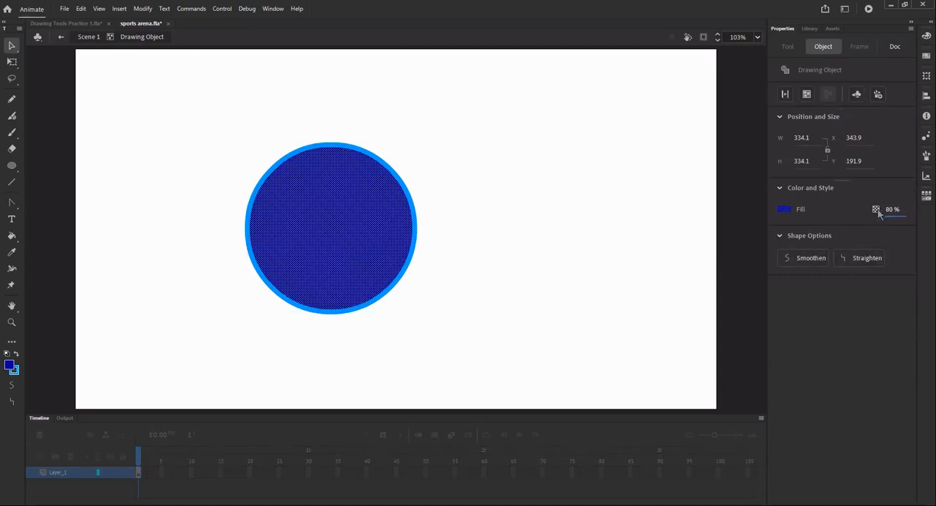
drag(878, 212, 905, 218)
click(577, 210)
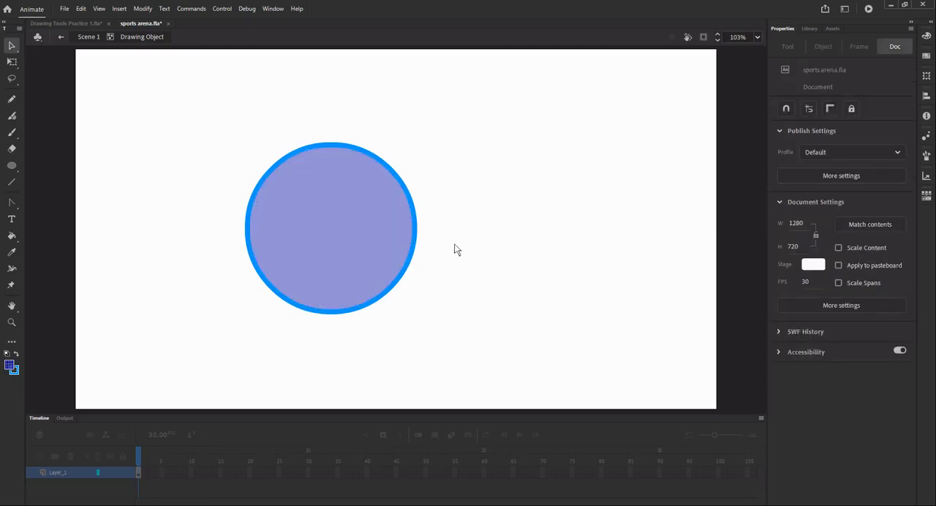
click(352, 218)
drag(897, 211, 895, 210)
click(559, 281)
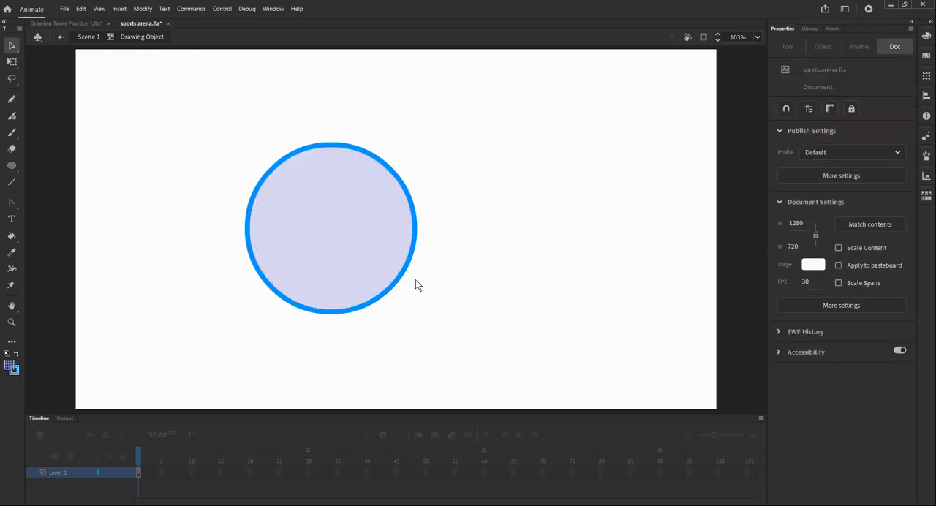
- Set the circle fill's opacity to 100%
click(417, 248)
drag(891, 210, 932, 210)
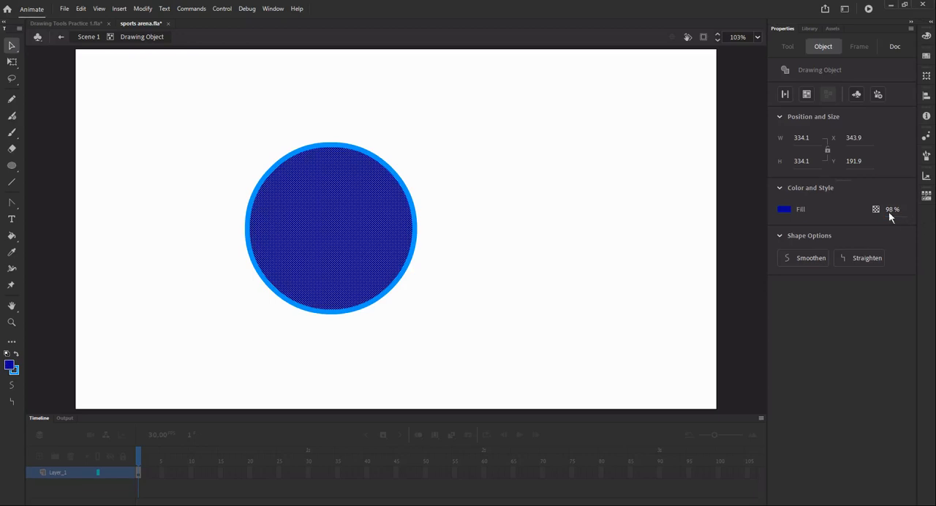
mouse_move(908, 209)
mouse_down()
mouse_move(897, 209)
mouse_move(920, 210)
mouse_up()
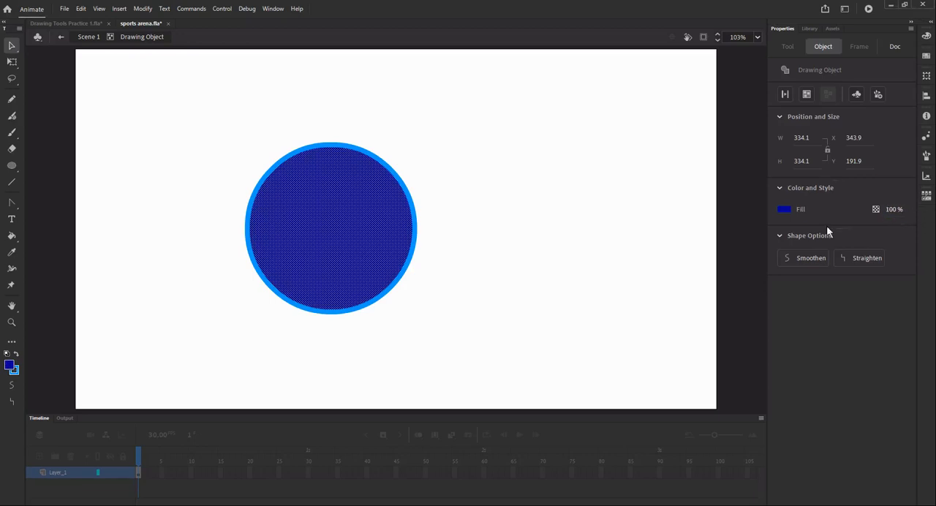
click(628, 216)
- Move the circle's fill out of its outline to the right, and delete both the fill and the outline
drag(331, 203, 539, 218)
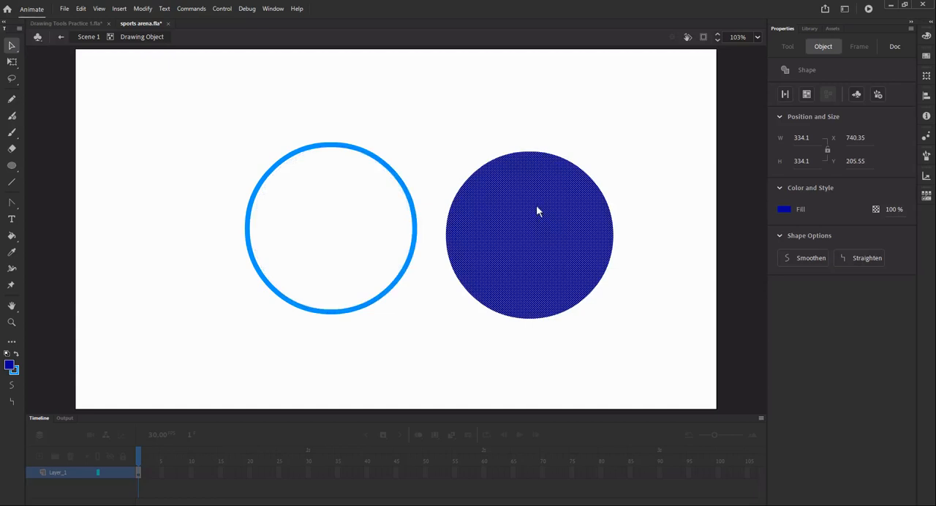
key(Delete)
click(403, 194)
key(Delete)
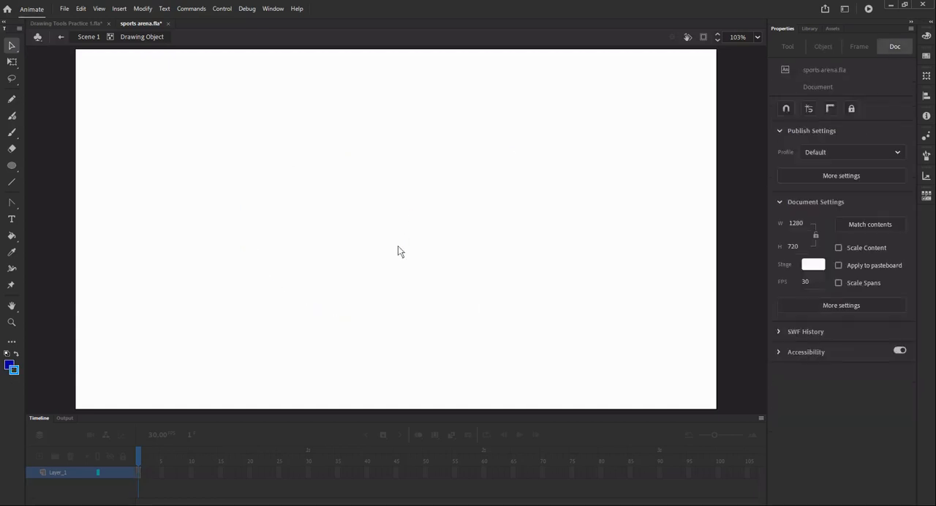
- Draw an oval primitive about 365 by 370 px with inner radius 14
click(12, 166)
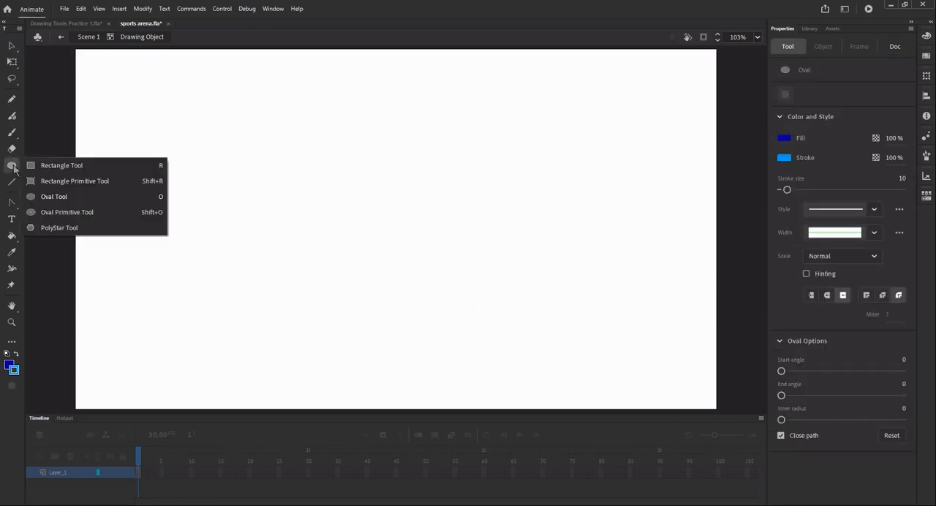
click(71, 215)
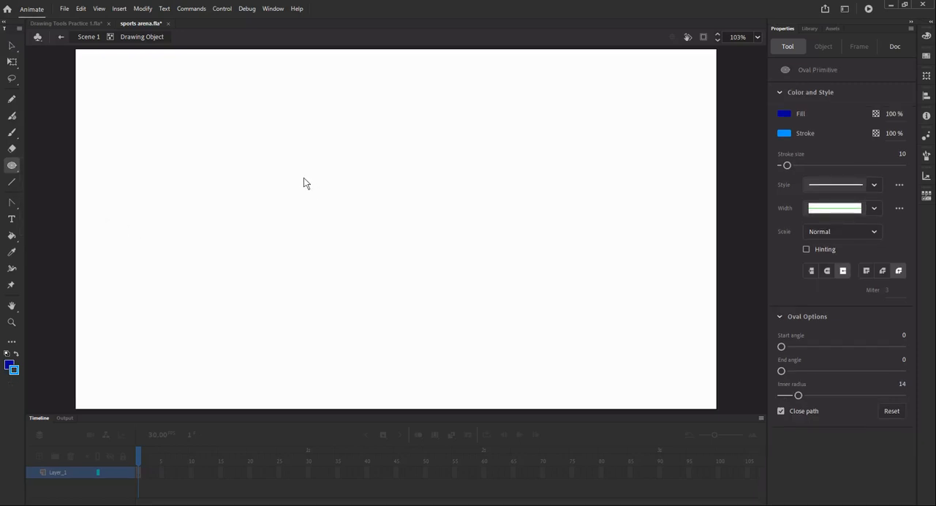
drag(299, 174, 483, 363)
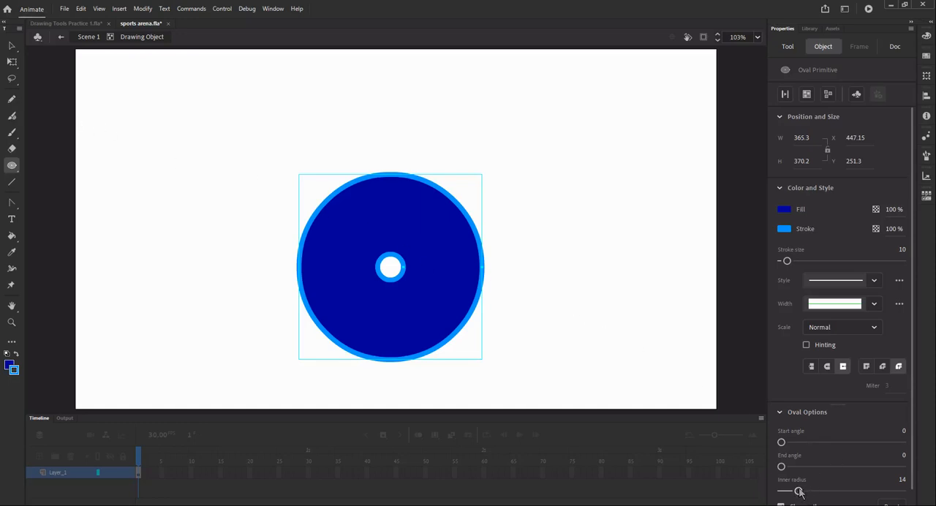
- Set the oval primitive's inner radius to 50 and move the ring to about X 310, Y 125
drag(800, 492, 842, 492)
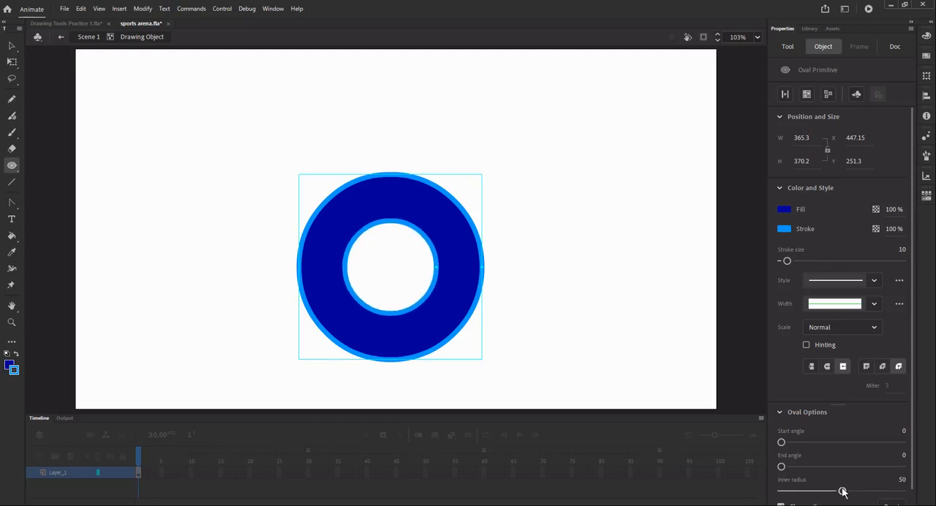
click(12, 45)
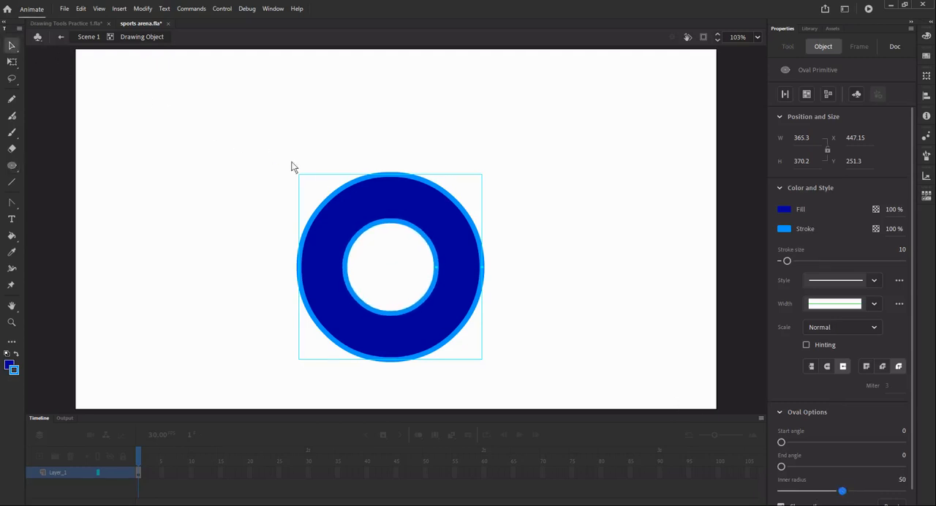
drag(386, 176, 286, 82)
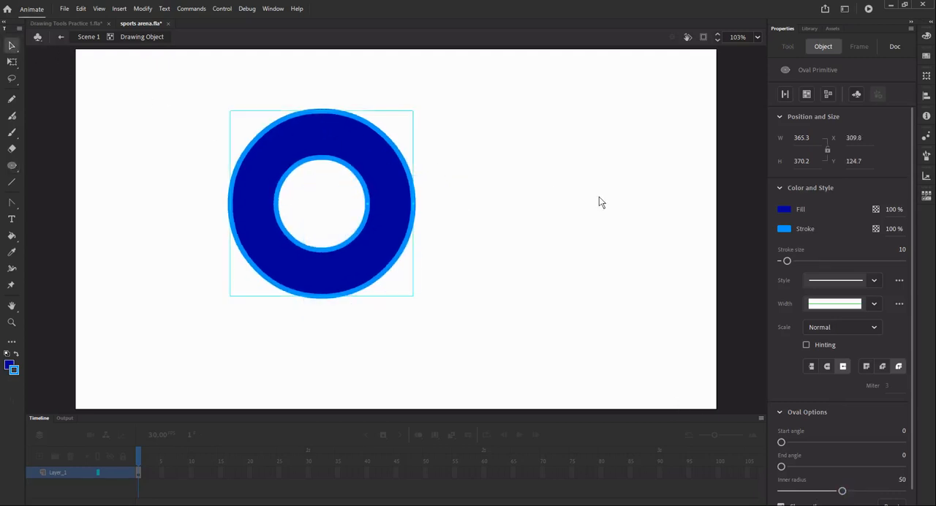
- Remove the ring's stroke and set its fill colour to dark brown #663333
click(785, 229)
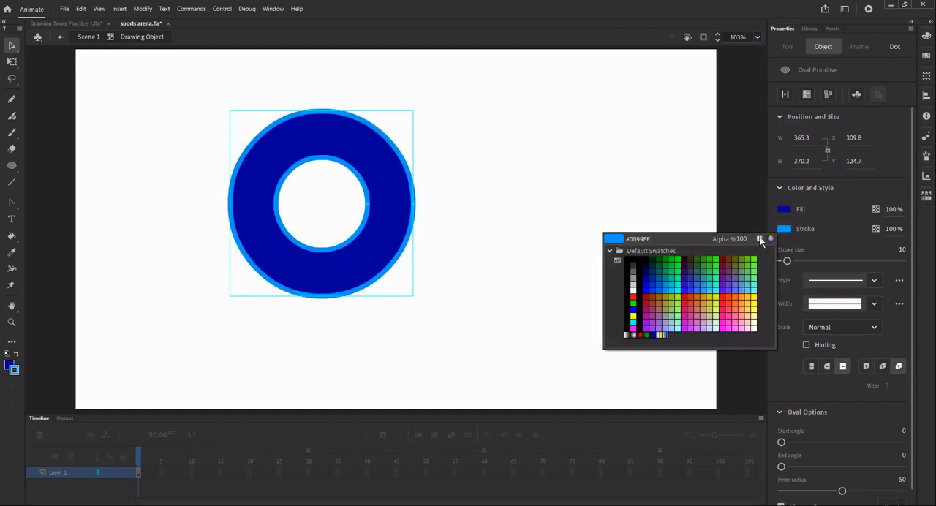
click(760, 239)
click(785, 210)
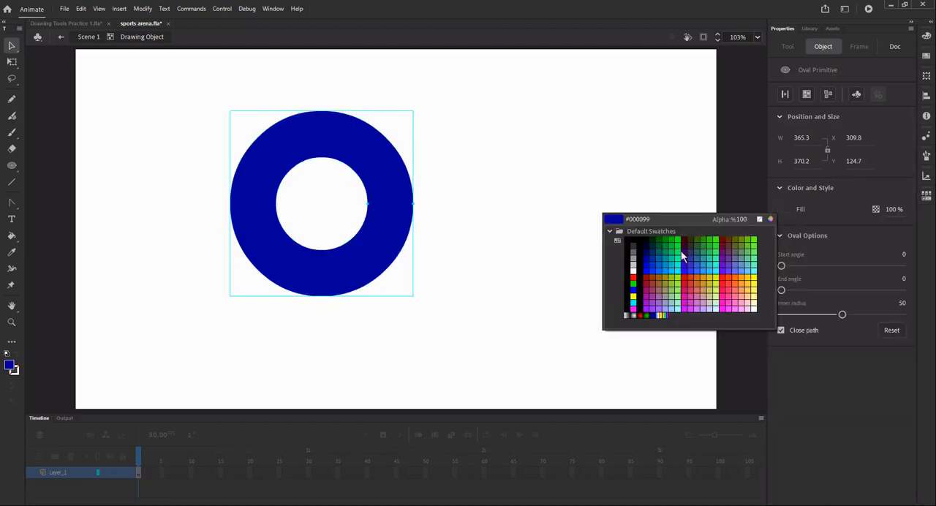
click(731, 247)
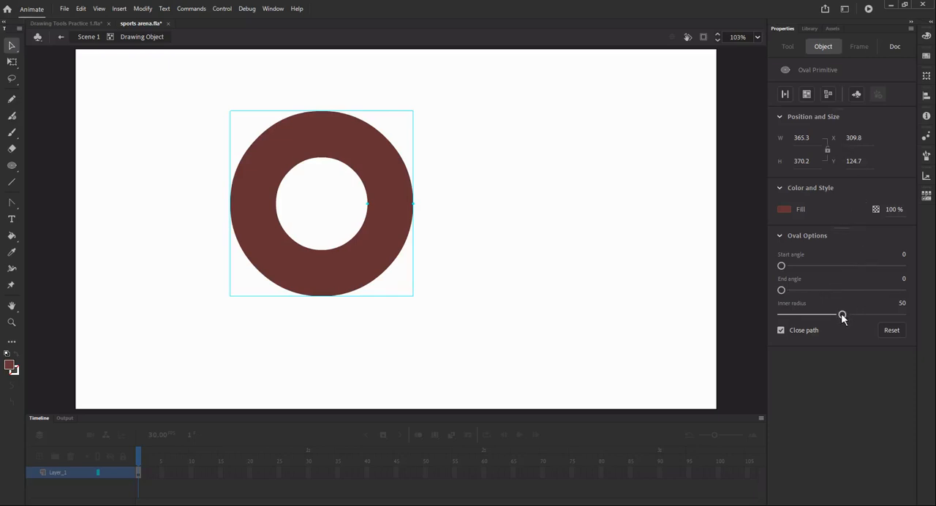
- Set the ring's inner radius to 40, and try out its start angle before deselecting it
drag(843, 315, 830, 316)
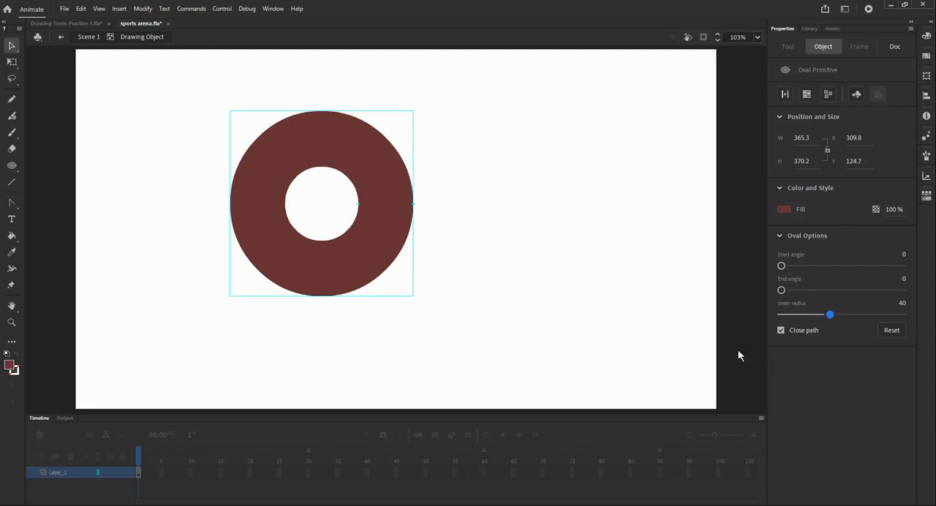
drag(781, 266, 762, 270)
click(182, 101)
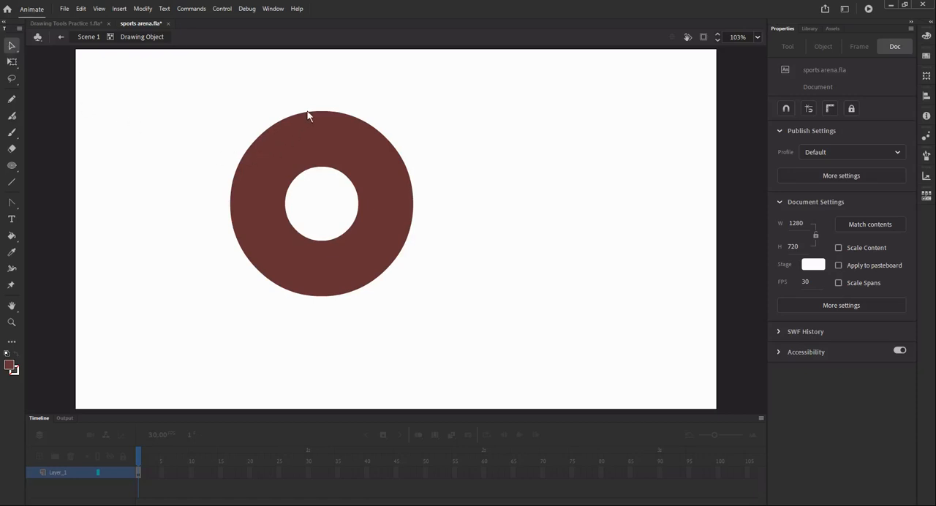
- Move the dark brown ring to about X 286, Y 192, and delete it from the stage
drag(311, 118, 299, 152)
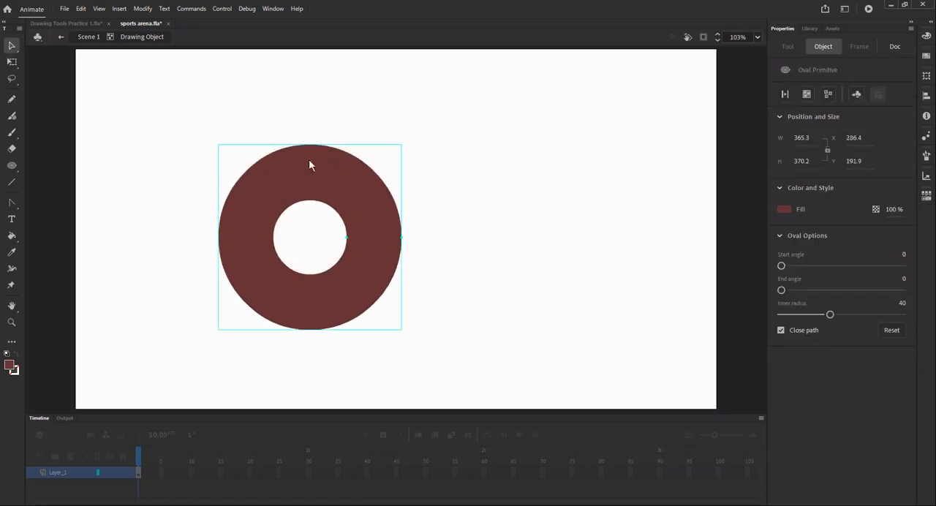
click(476, 151)
click(305, 178)
key(Delete)
- Draw a dark brown circle without a stroke on the stage using the Oval tool
click(12, 165)
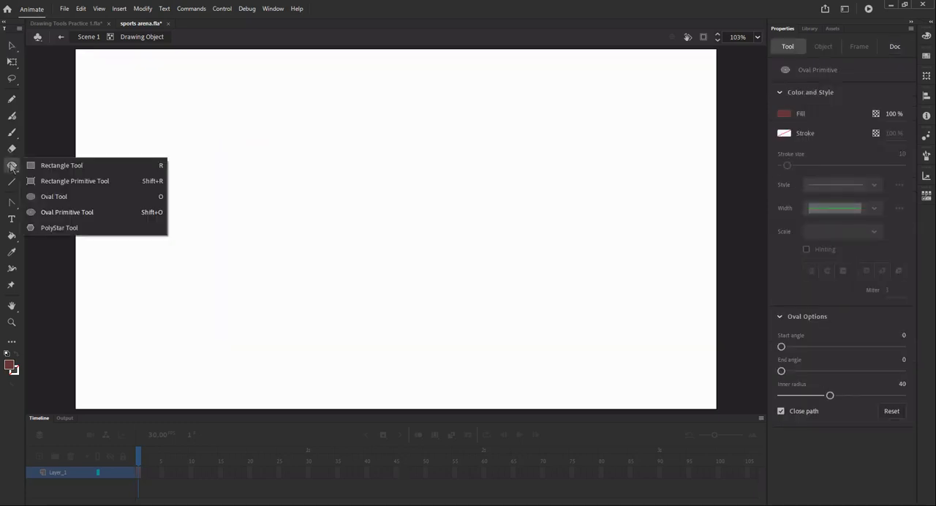
click(66, 198)
drag(242, 161, 408, 307)
click(12, 45)
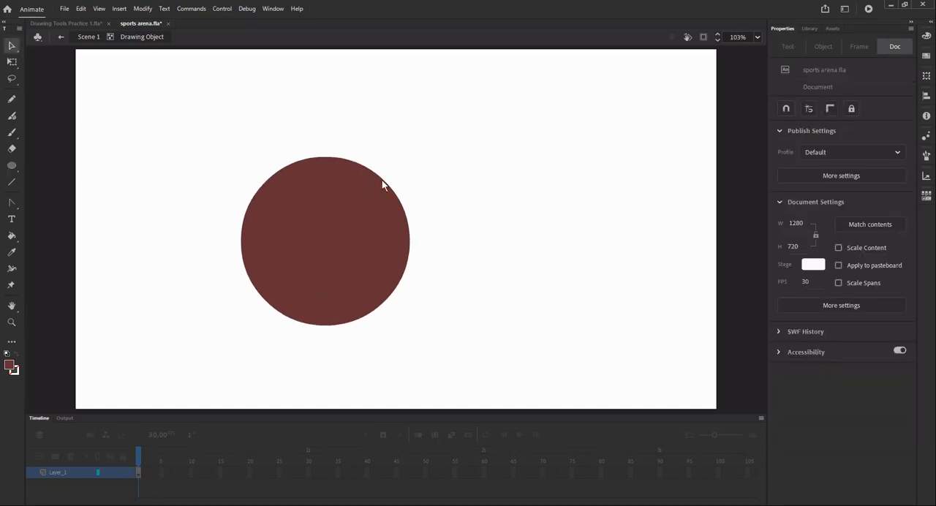
- Pull the brown circle's edges with the Selection tool to reshape it into a rounded triangle about 656 by 402 px
drag(382, 180, 434, 164)
drag(407, 281, 478, 326)
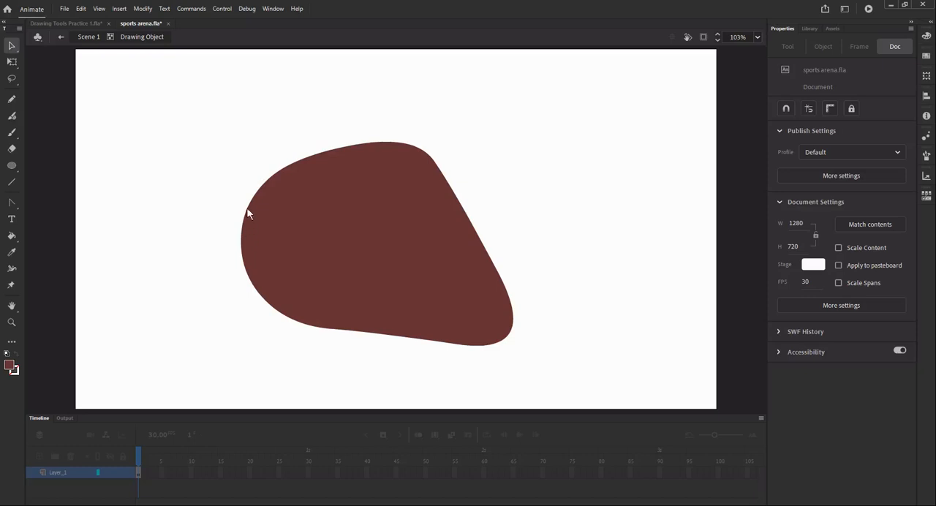
mouse_move(247, 214)
mouse_down()
mouse_move(286, 224)
mouse_move(258, 220)
mouse_up()
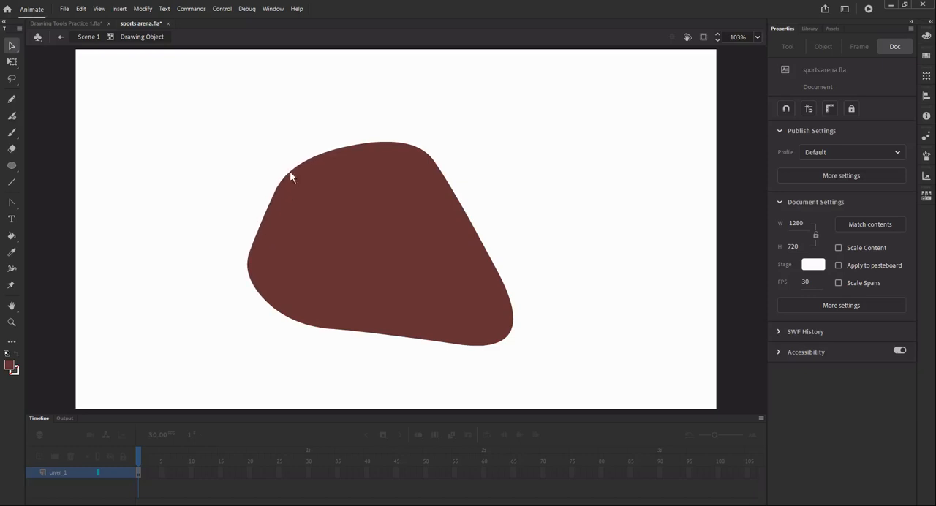
drag(290, 177, 328, 183)
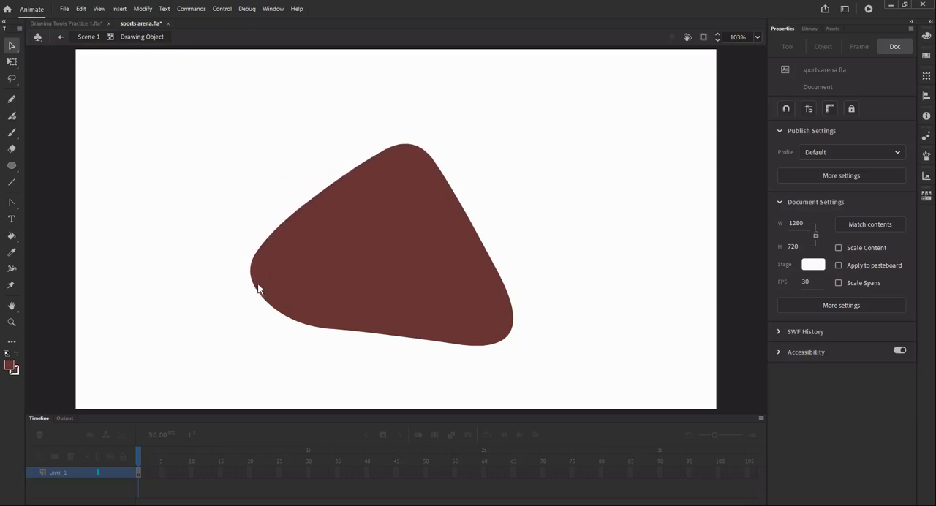
drag(255, 288, 227, 296)
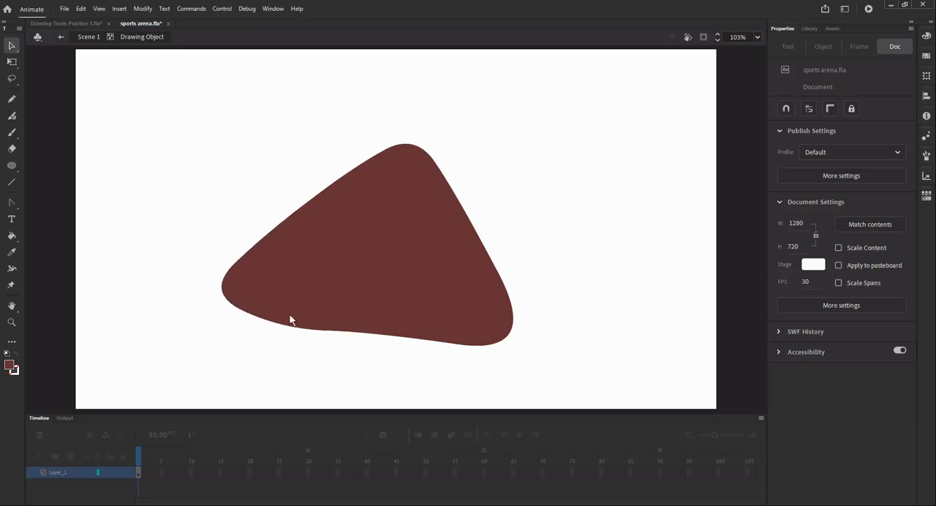
drag(388, 337, 390, 341)
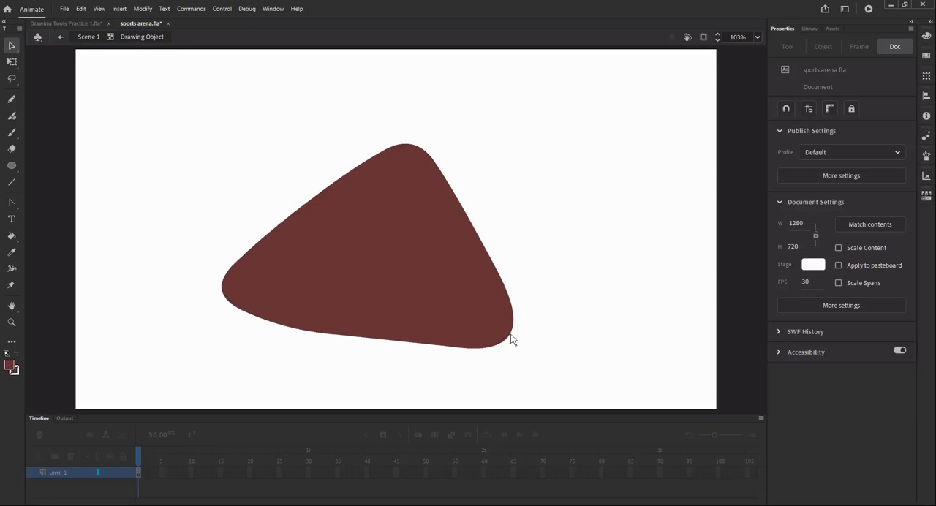
drag(511, 338, 532, 342)
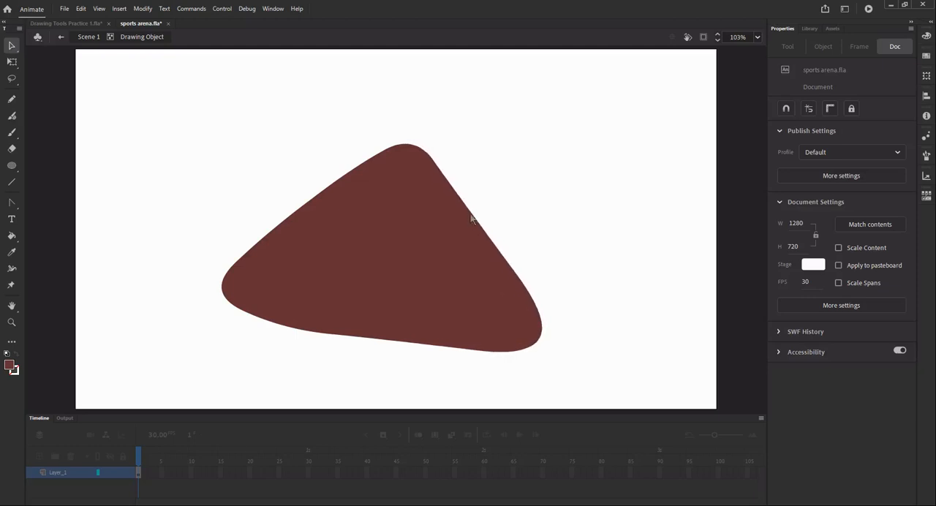
drag(330, 191, 336, 194)
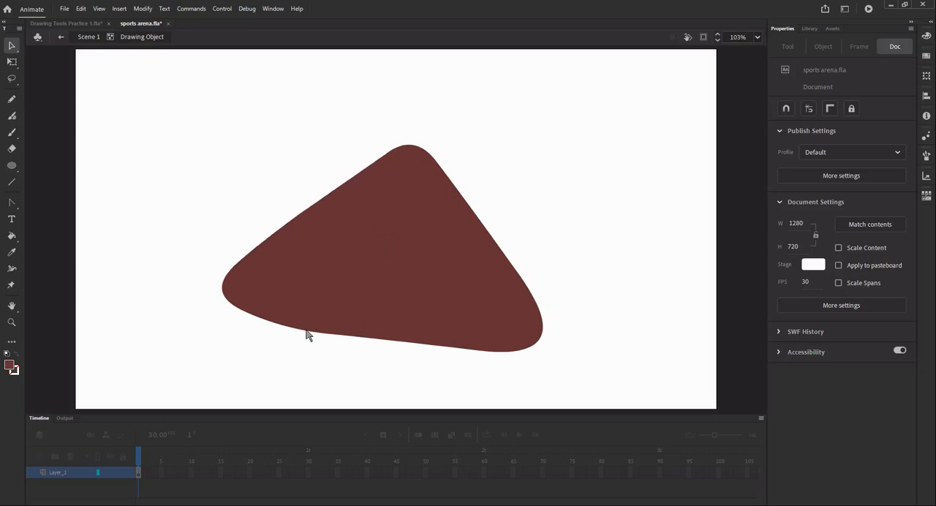
drag(308, 333, 309, 326)
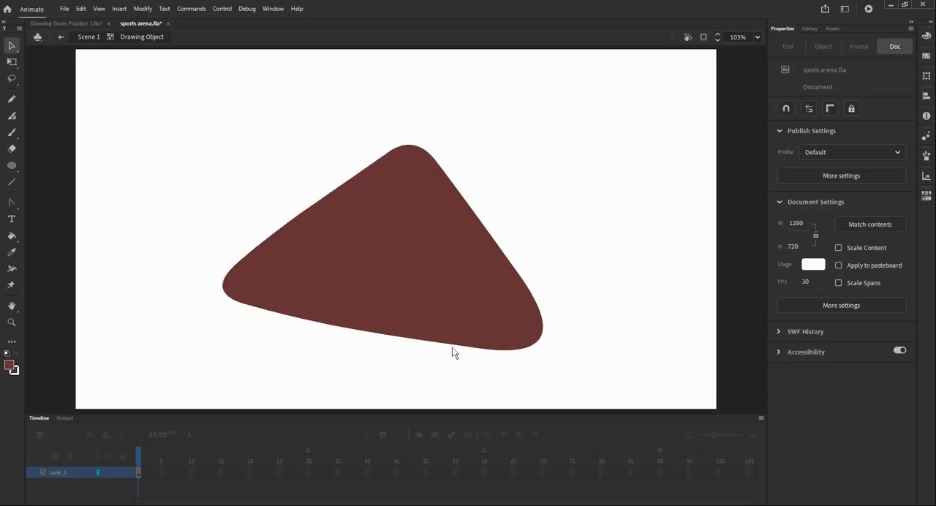
drag(468, 350, 476, 349)
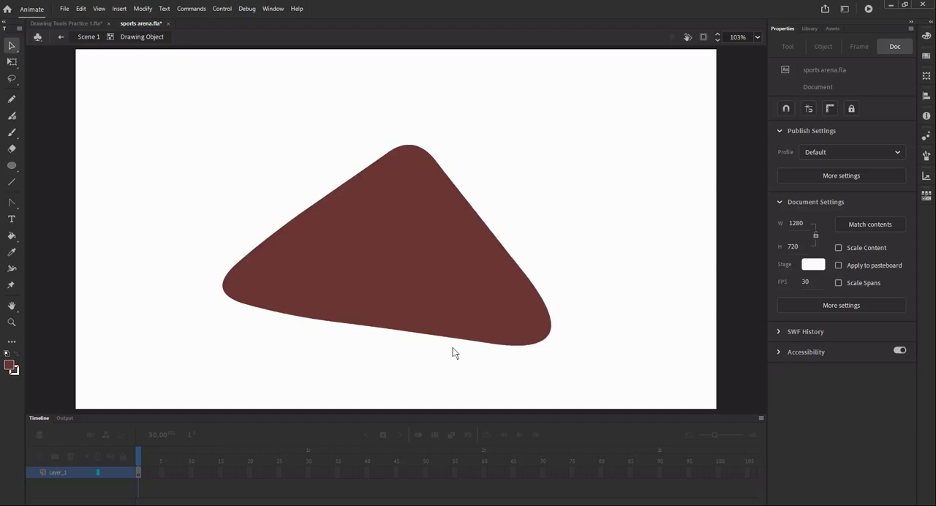
- Move the brown rounded triangle to about X 220, Y 113, and delete it
click(386, 261)
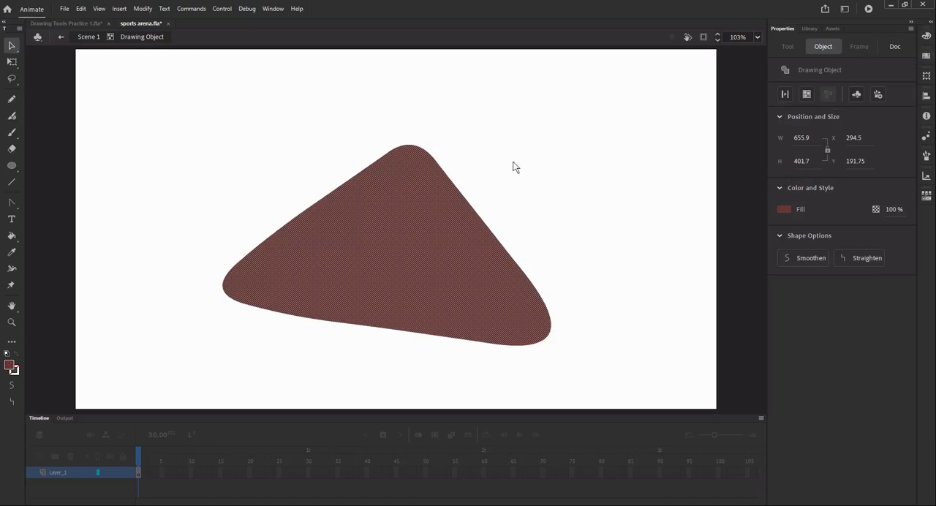
click(88, 117)
click(439, 214)
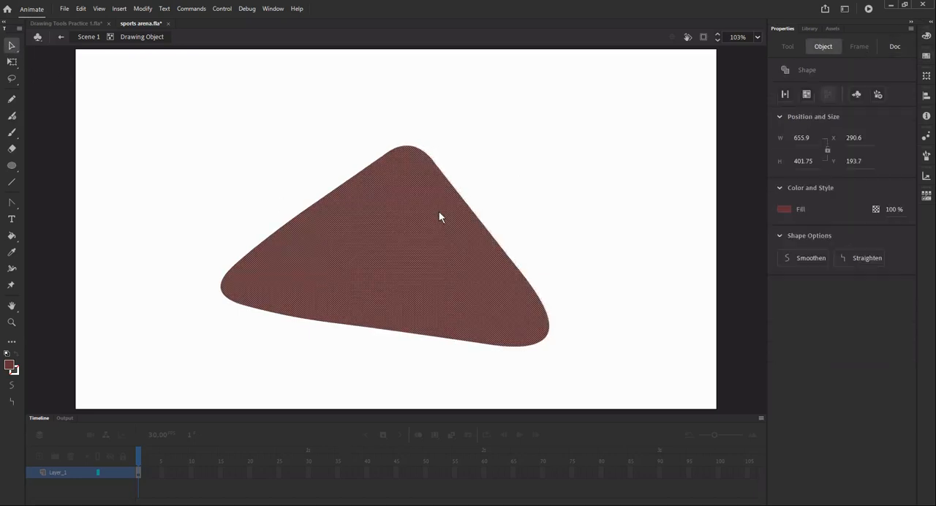
drag(426, 219, 392, 180)
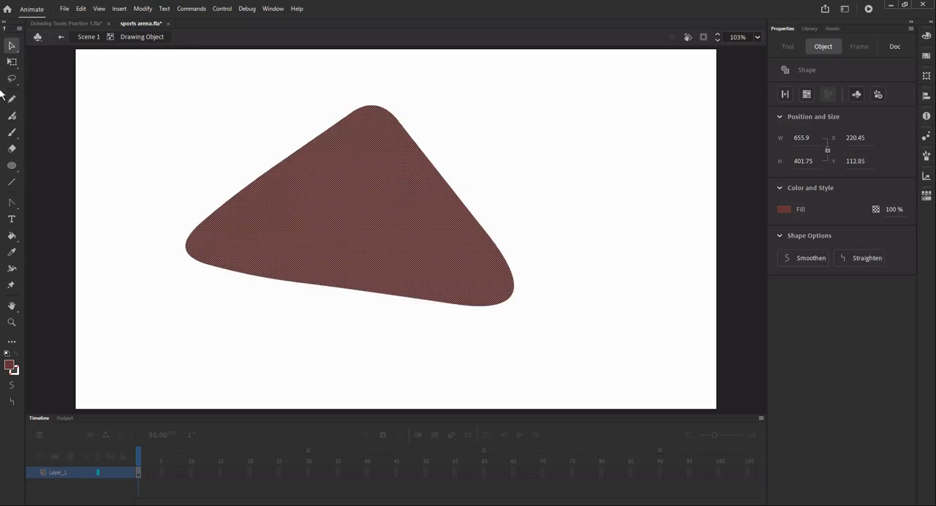
key(Delete)
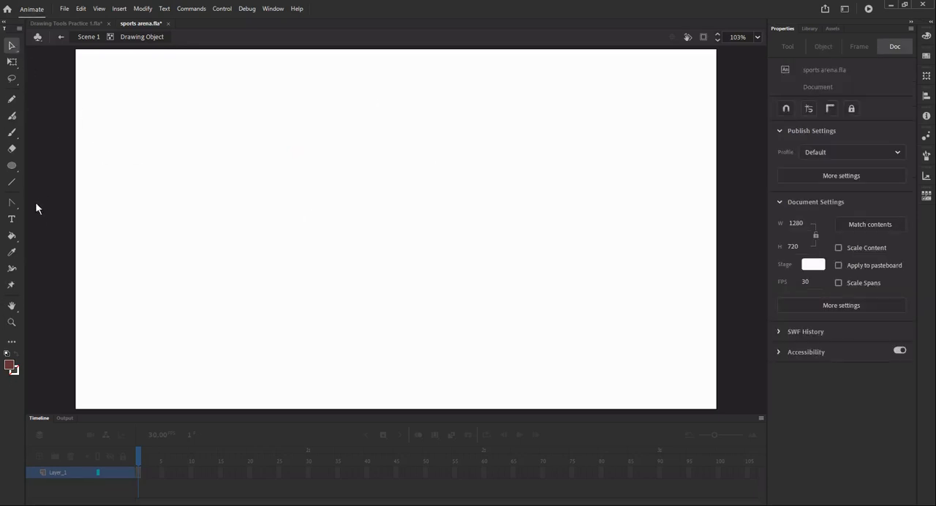
- Set up the PolyStar tool with an orange-yellow fill and a bright green stroke
click(12, 165)
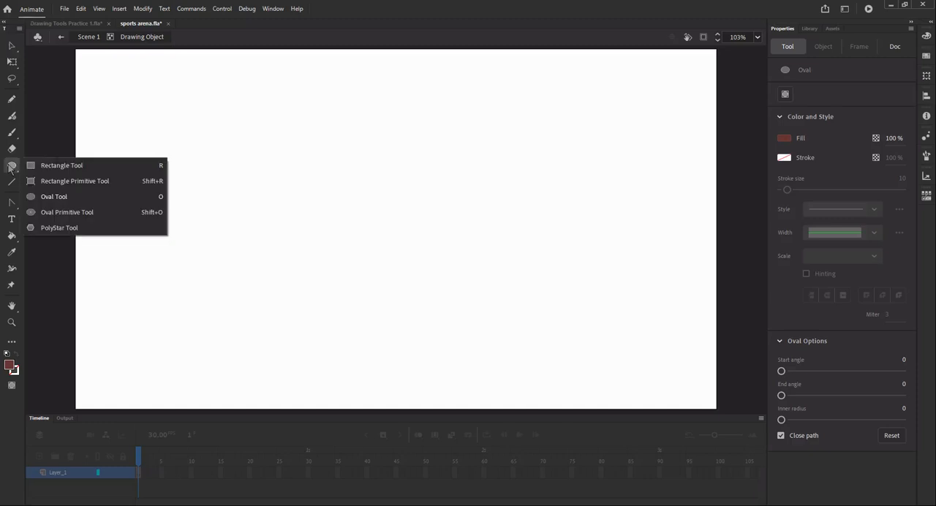
click(70, 229)
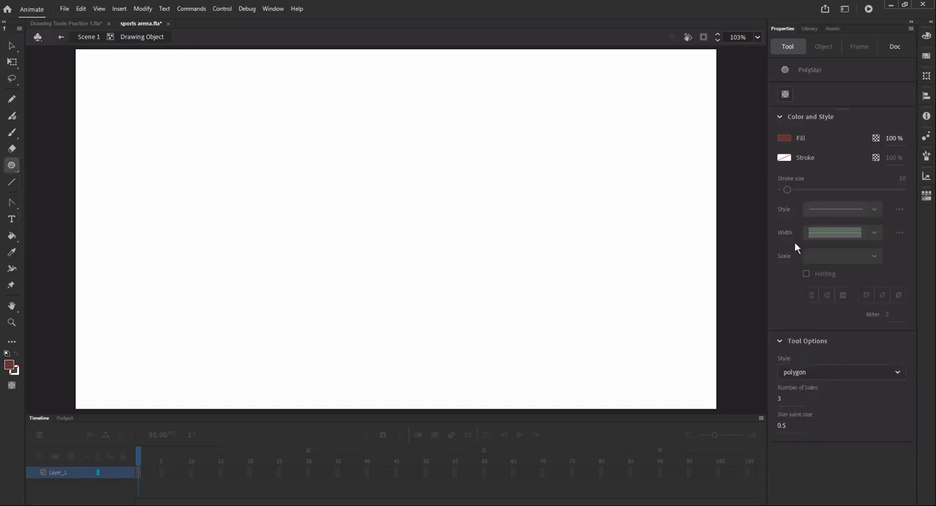
click(781, 139)
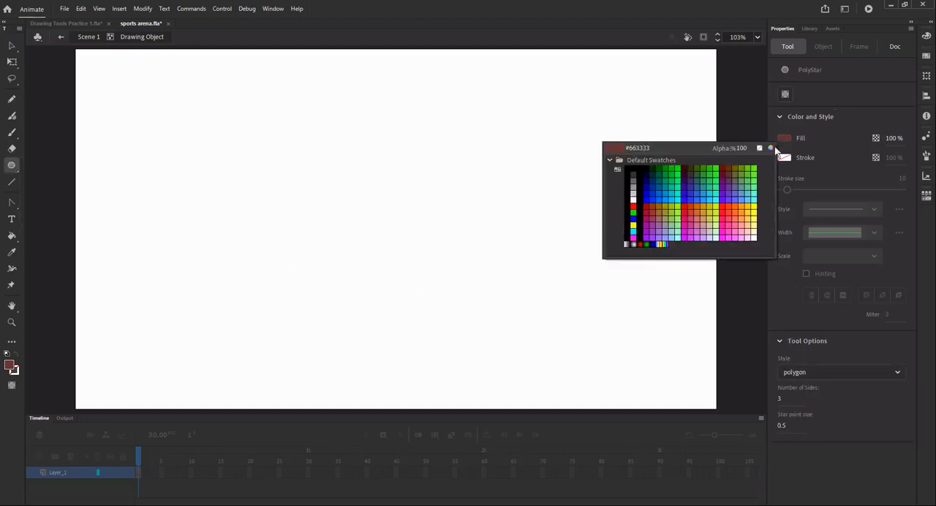
click(750, 206)
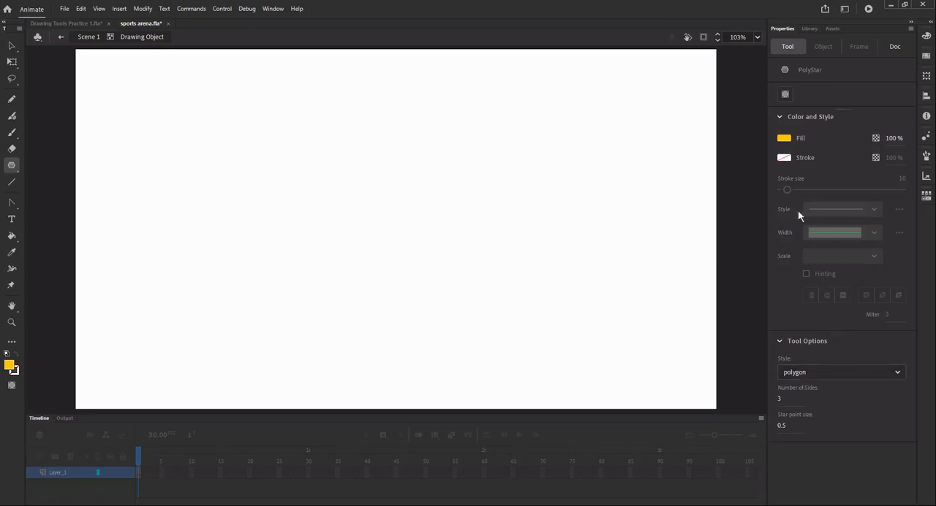
click(787, 160)
click(754, 192)
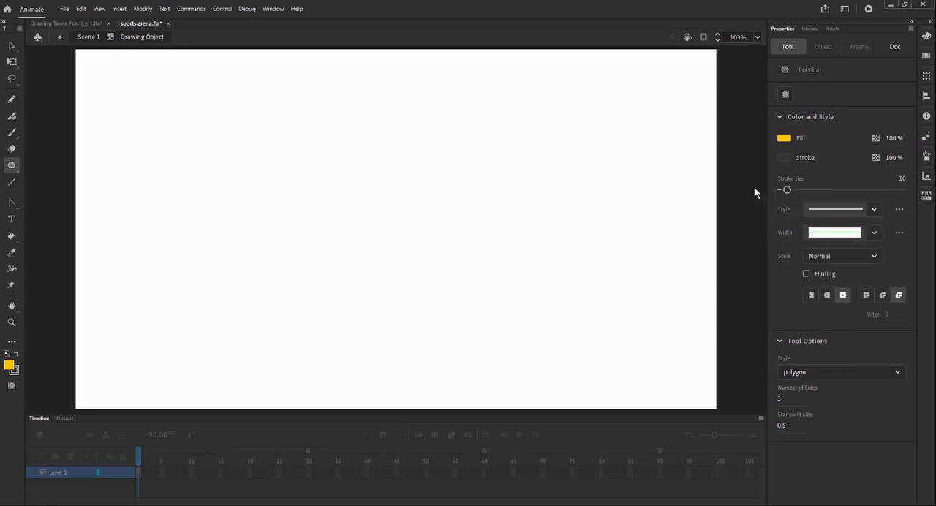
click(784, 158)
click(756, 192)
- Draw a PolyStar shape in polygon style with 5 sides, about 306 by 320 px, on the upper part of the stage
click(816, 373)
click(817, 386)
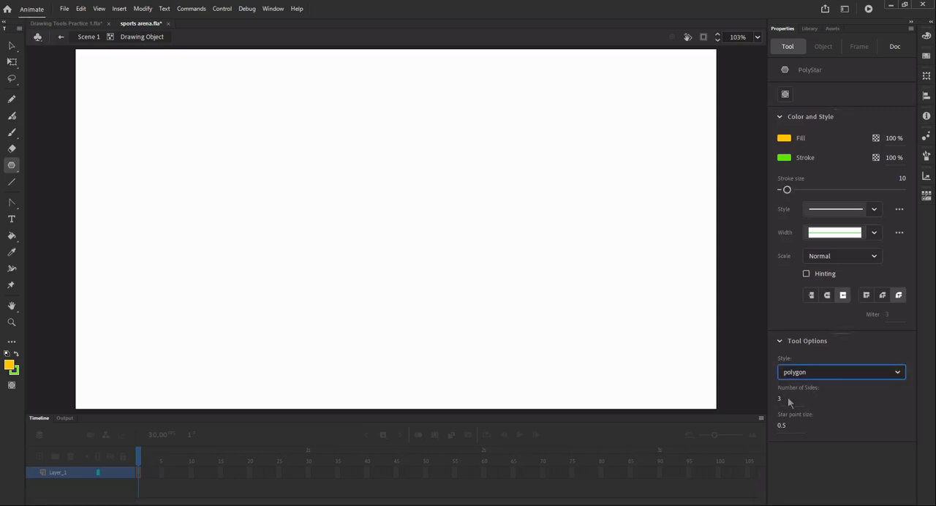
click(780, 400)
text(5)
mouse_move(303, 139)
mouse_down()
mouse_move(373, 211)
mouse_move(372, 192)
mouse_up()
click(12, 46)
click(291, 123)
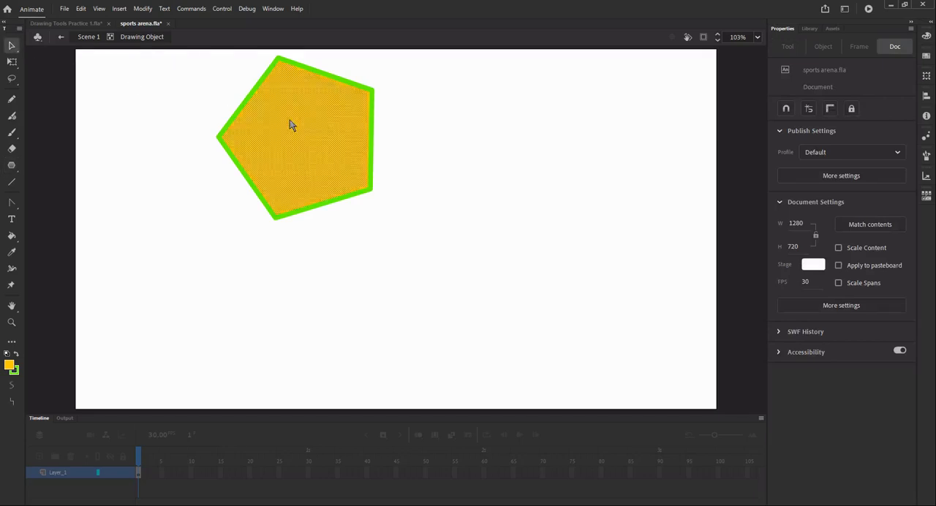
- Move the pentagon down to about X 236, Y 232, and leave it deselected
drag(311, 126, 287, 234)
click(548, 217)
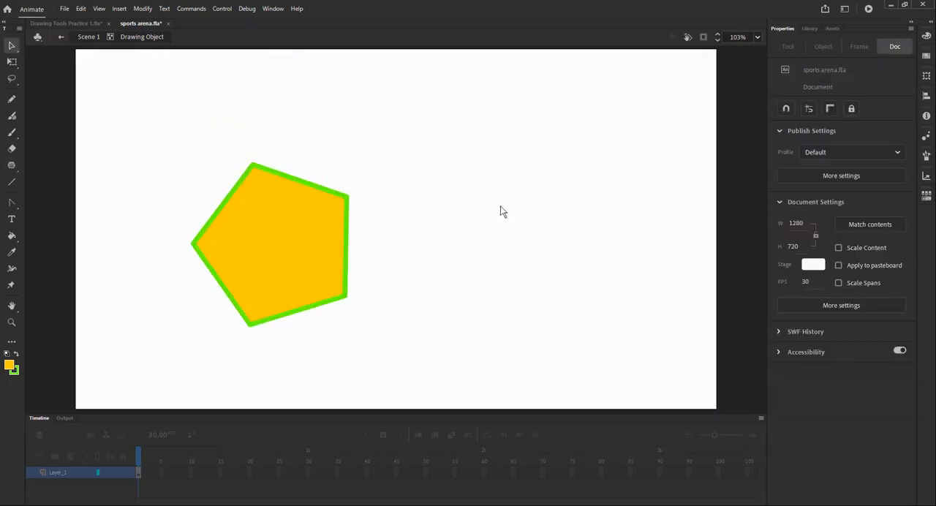
click(283, 246)
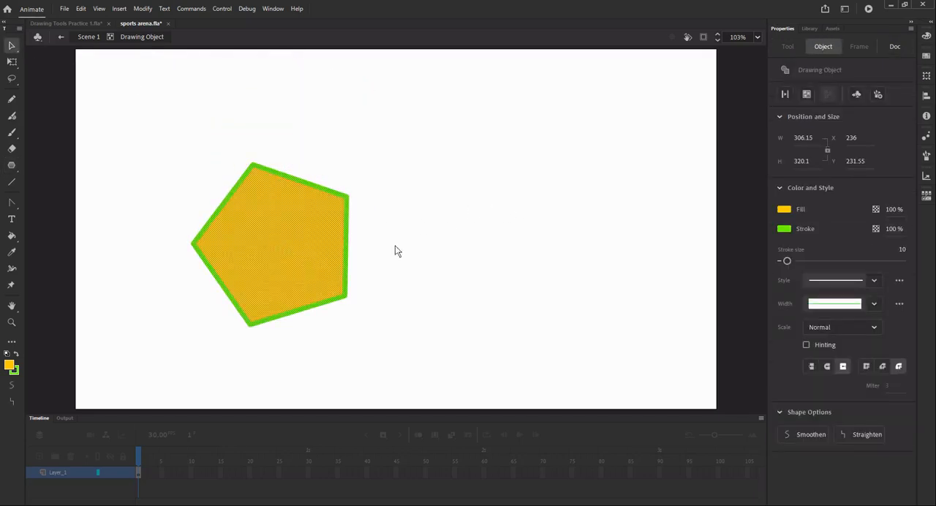
click(441, 259)
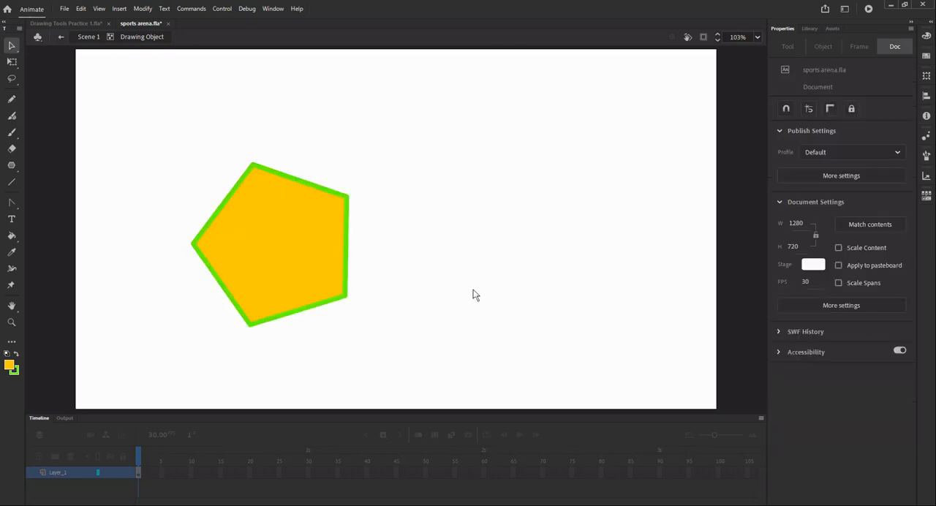
click(270, 259)
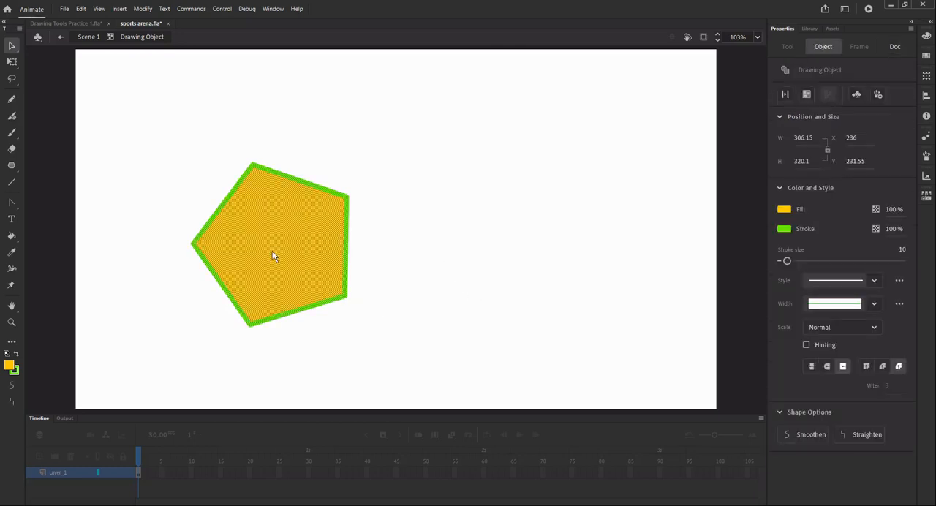
click(444, 199)
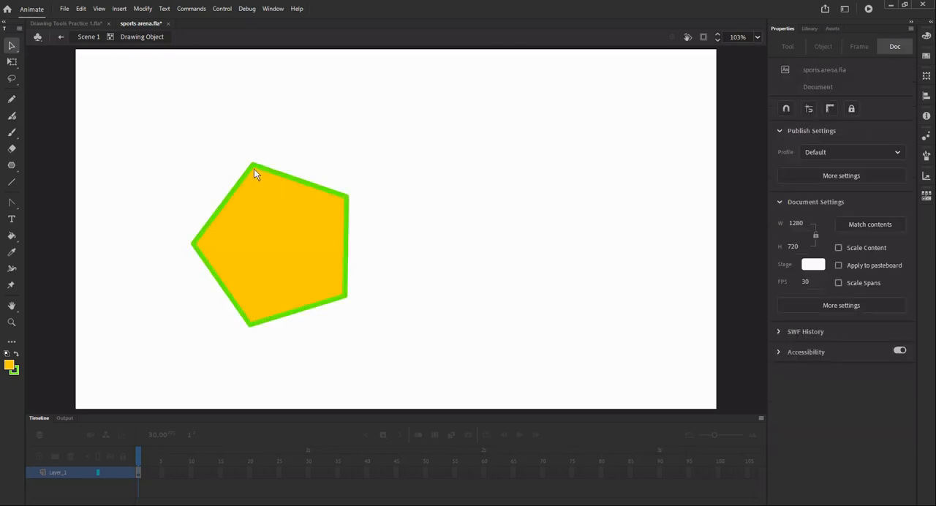
- Pull the pentagon's corners outward and curve its sides into a shape about 436 by 457 px, and delete it
mouse_move(254, 168)
mouse_down()
mouse_move(232, 84)
mouse_move(230, 99)
mouse_up()
drag(347, 197, 397, 186)
drag(374, 242, 391, 252)
mouse_move(301, 310)
mouse_down()
mouse_move(308, 328)
mouse_move(302, 316)
mouse_up()
drag(216, 273, 186, 278)
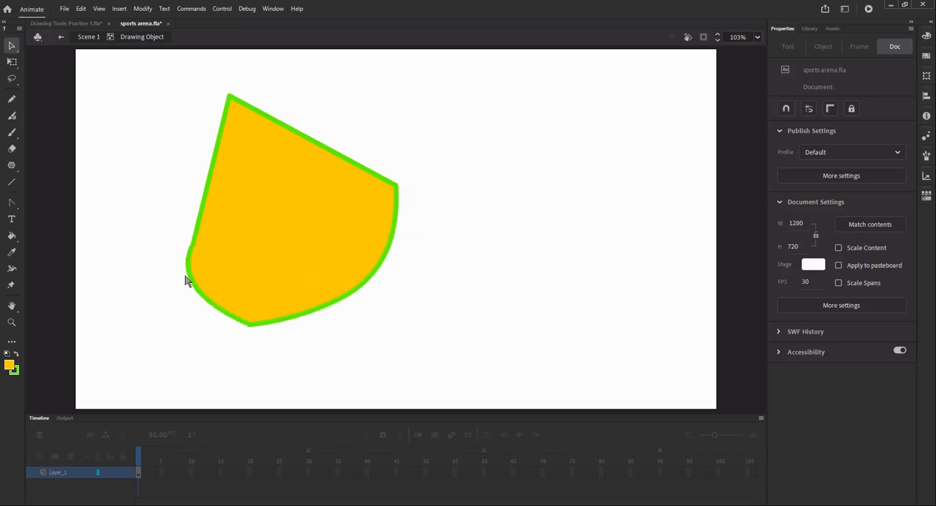
mouse_move(210, 180)
mouse_down()
mouse_move(195, 167)
mouse_move(203, 184)
mouse_up()
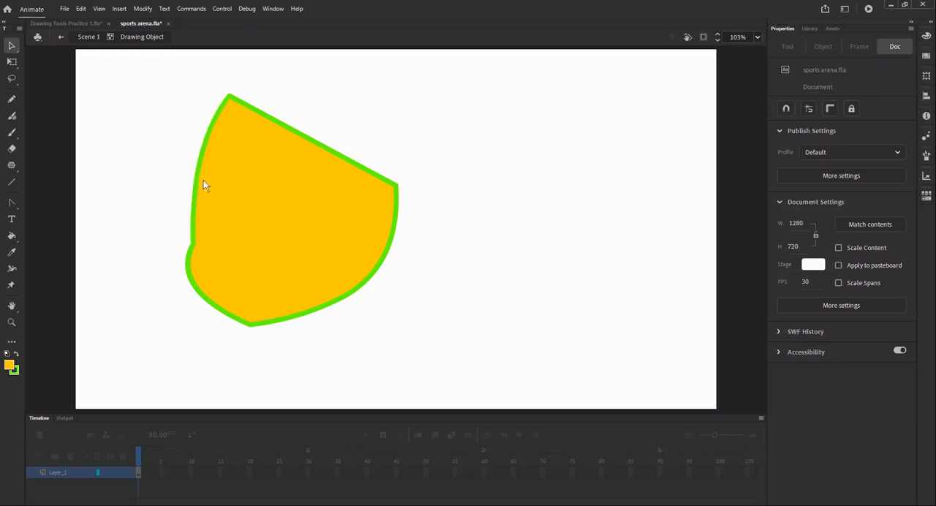
mouse_move(193, 246)
mouse_down()
mouse_move(182, 248)
mouse_move(181, 235)
mouse_up()
click(224, 222)
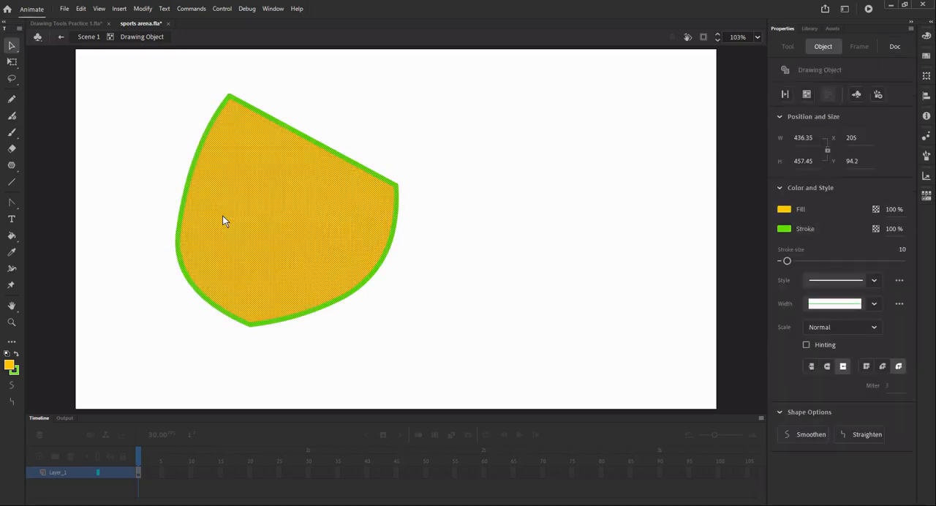
key(Delete)
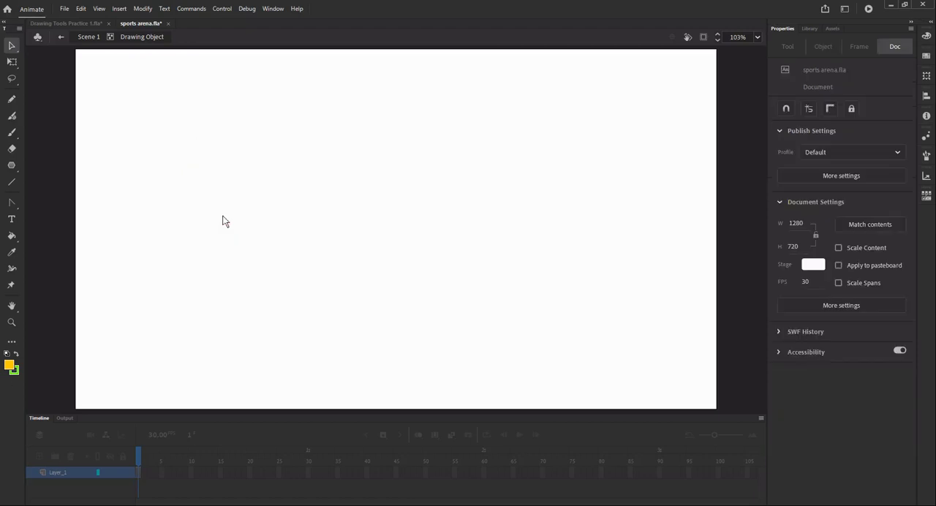
- Draw a PolyStar shape in star style with 3 sides on the upper part of the stage
click(13, 167)
click(815, 373)
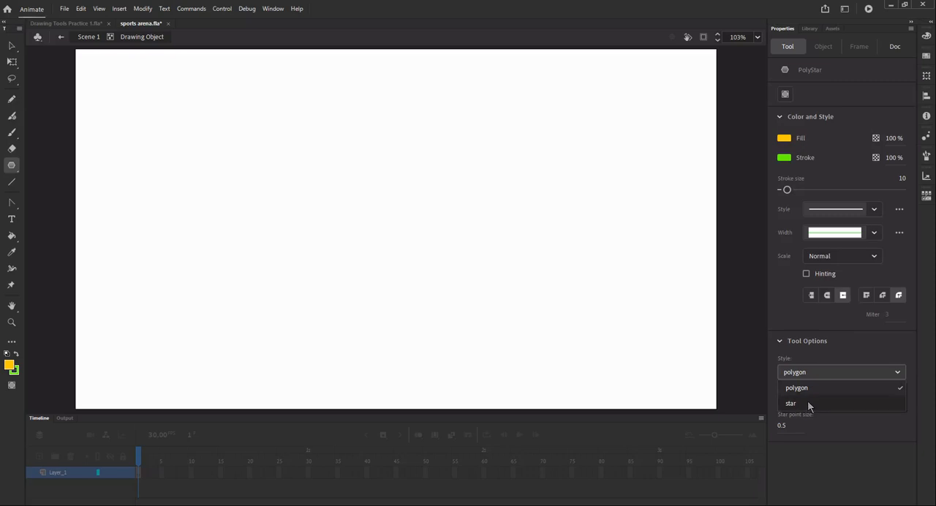
click(808, 401)
click(778, 397)
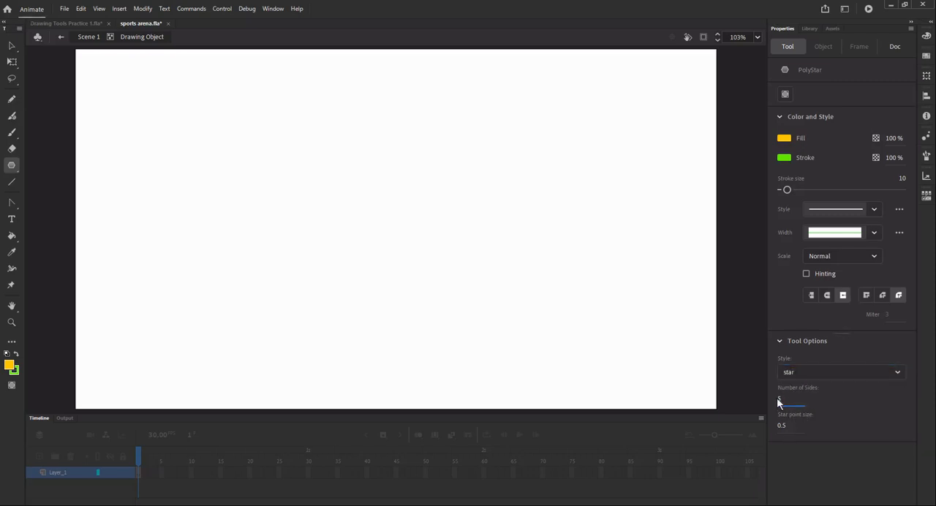
double_click(779, 399)
mouse_move(328, 155)
mouse_down()
mouse_move(393, 259)
mouse_move(386, 239)
mouse_up()
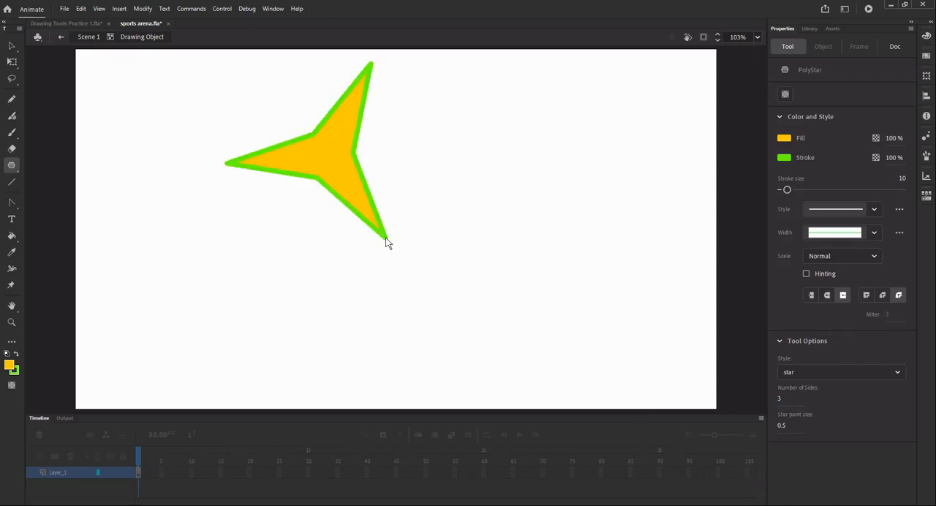
- Undo the three-pointed star and draw a 3-sided PolyStar in polygon style, about 432 by 432 px, near the middle of the stage
key(ctrl+z)
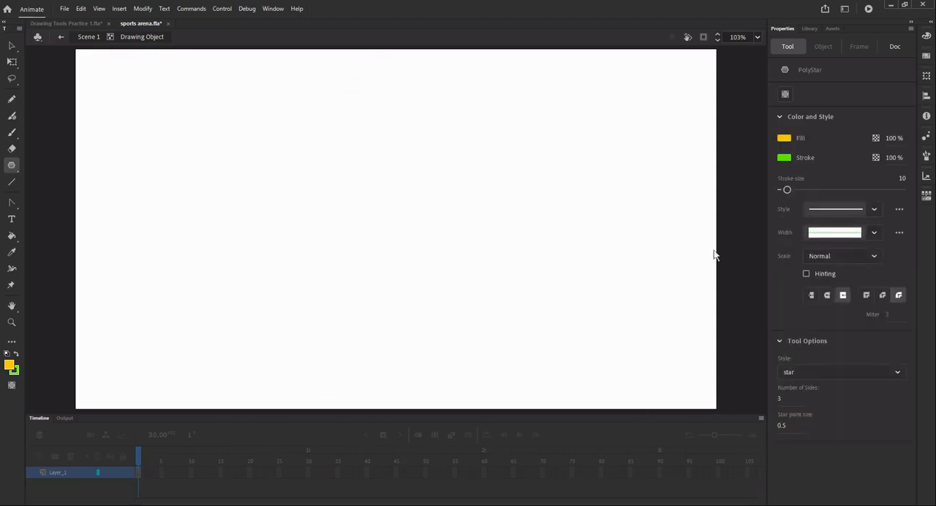
click(831, 372)
click(826, 386)
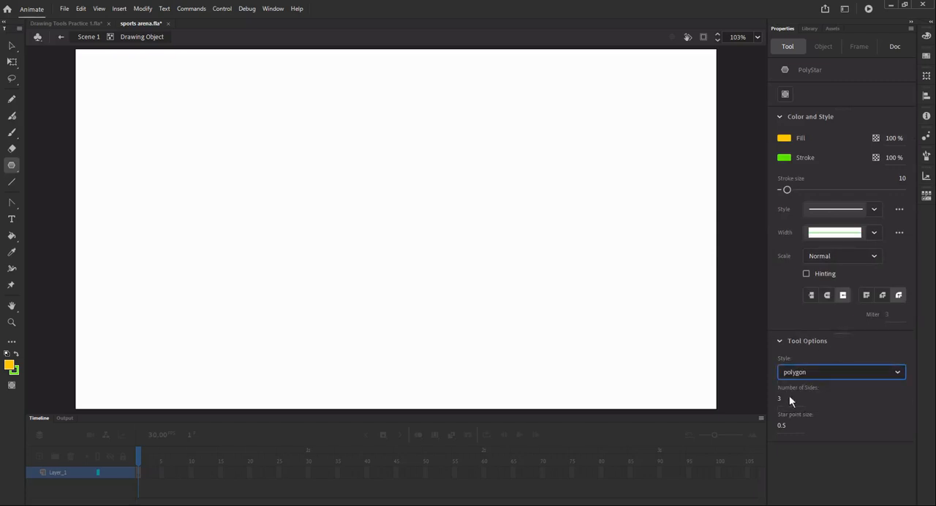
drag(420, 222, 515, 315)
click(9, 46)
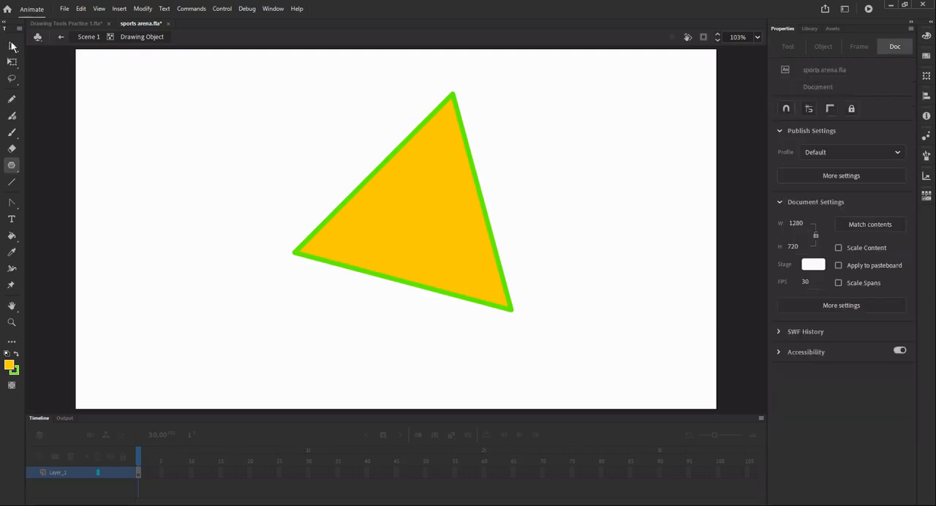
click(436, 212)
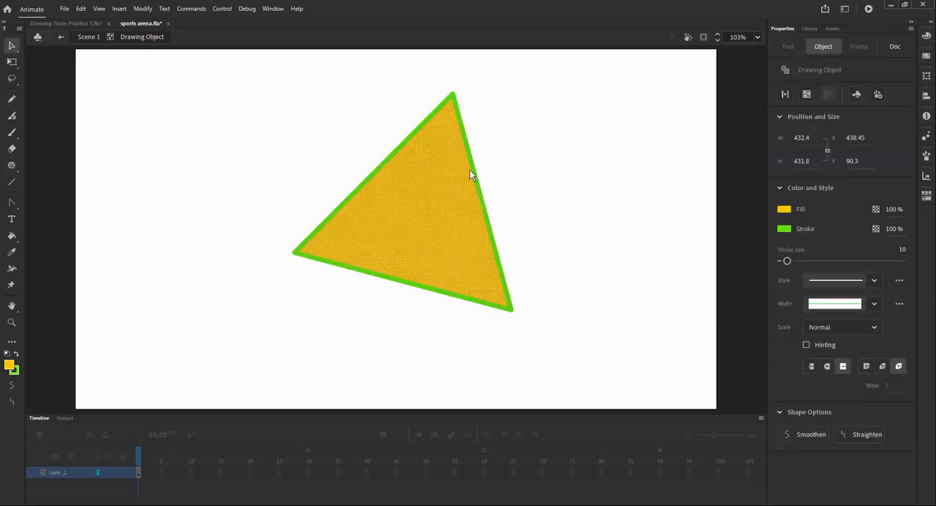
click(583, 185)
- Pull the triangle's upper corner inward, curve its two upper sides outward, and delete the shape
drag(451, 95, 429, 175)
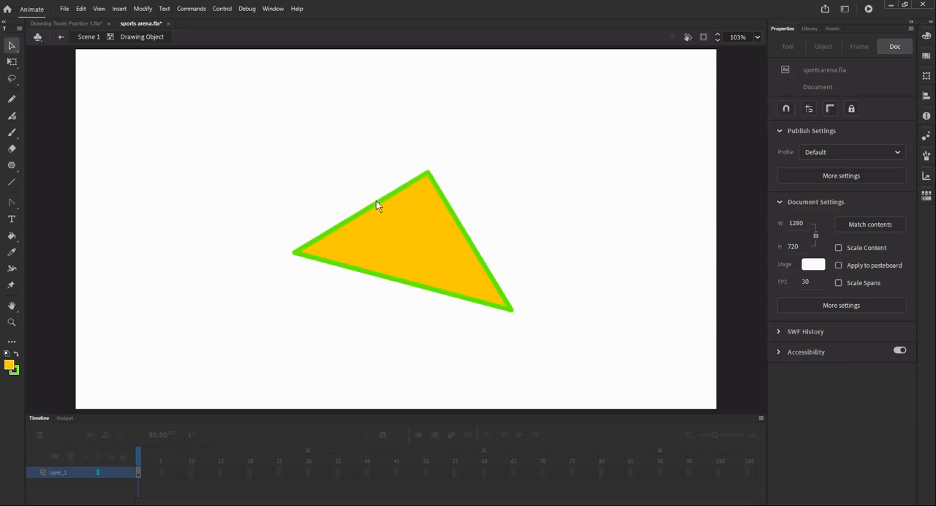
drag(380, 197, 351, 151)
drag(468, 236, 495, 230)
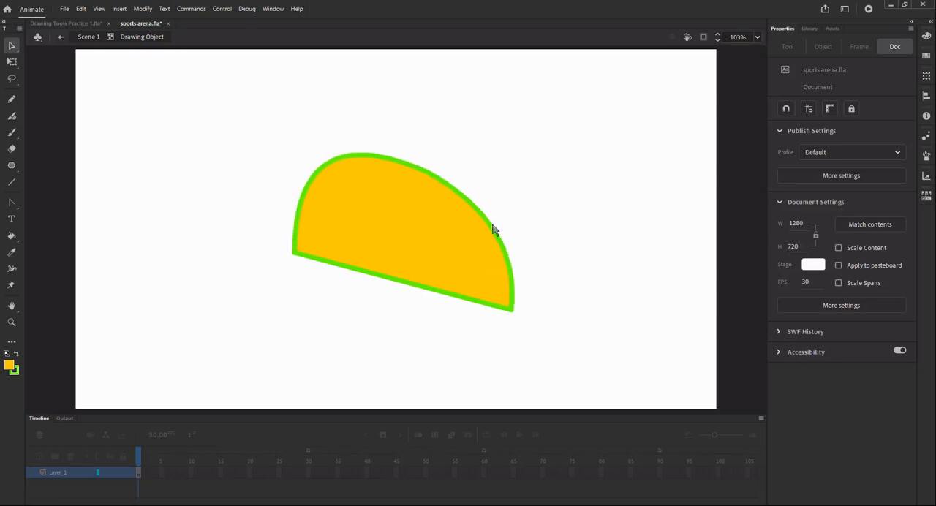
click(387, 234)
key(Delete)
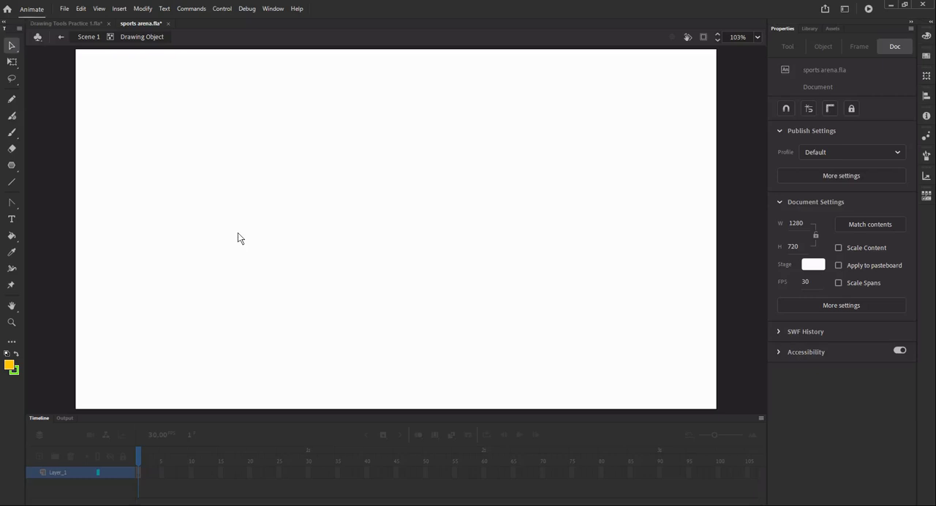
- Draw another 3-sided PolyStar polygon, about 374 by 354 px, on the upper-left part of the stage
click(11, 166)
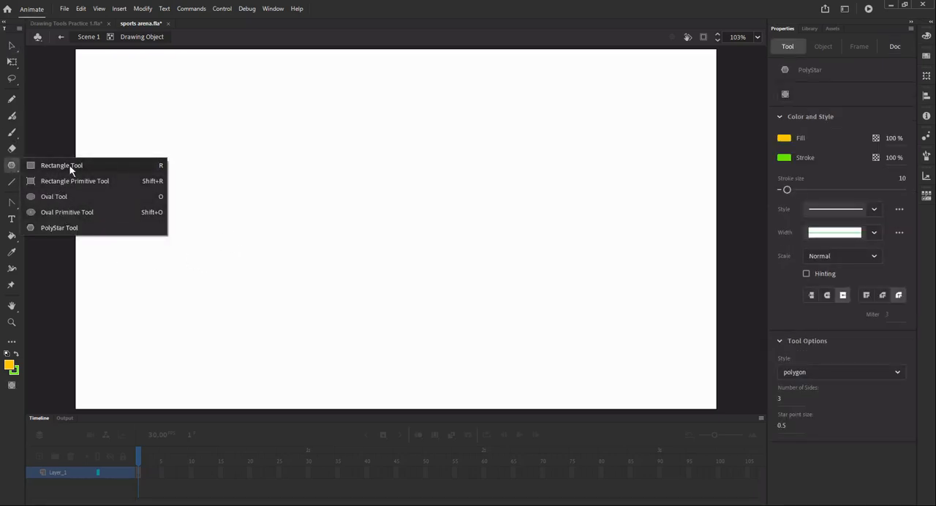
click(57, 227)
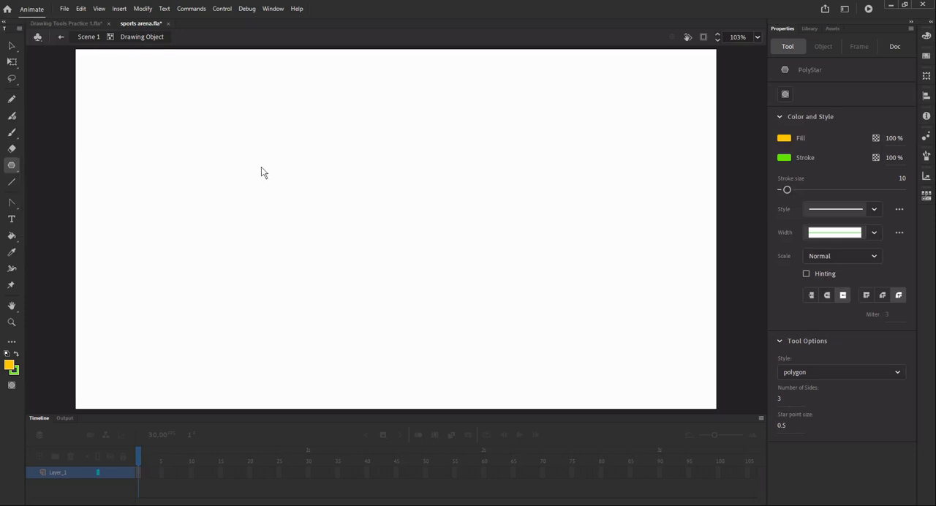
drag(261, 169, 343, 231)
key(v)
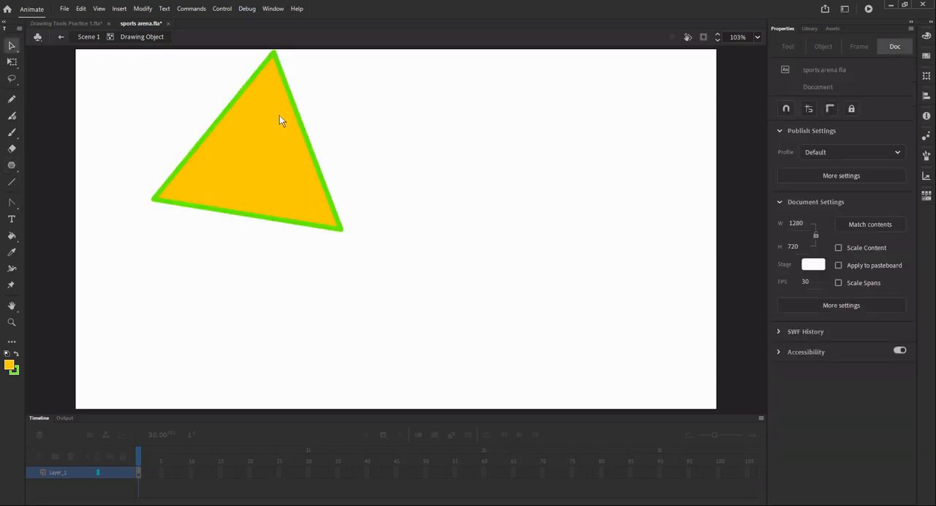
- Delete the right and bottom segments of the triangle's stroke and move the left segment away from the fill
click(299, 120)
click(285, 296)
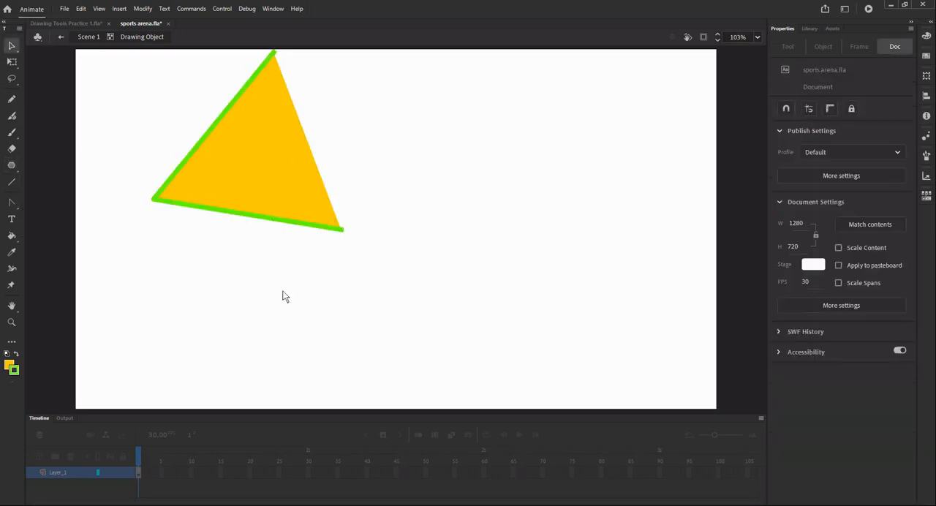
click(263, 218)
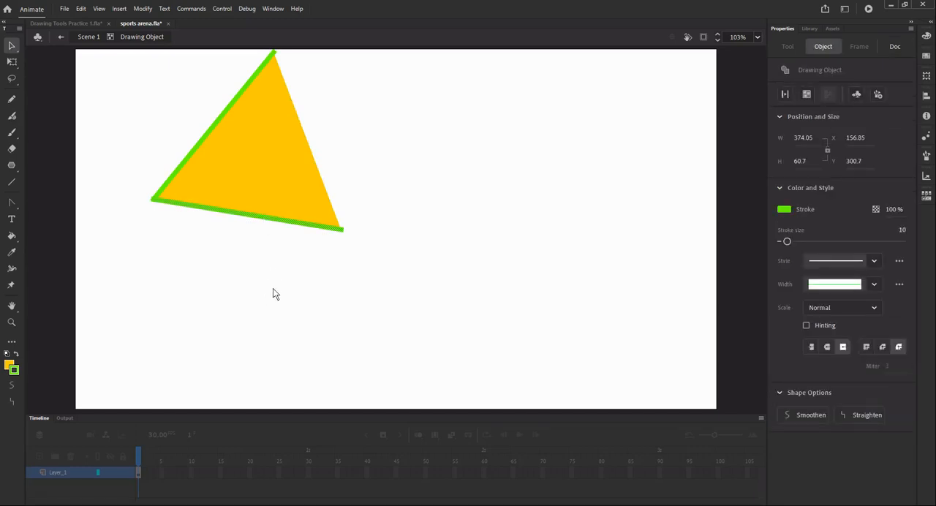
key(Delete)
mouse_move(213, 125)
mouse_down()
mouse_move(157, 135)
mouse_move(225, 124)
mouse_move(176, 131)
mouse_move(481, 181)
mouse_up()
click(220, 123)
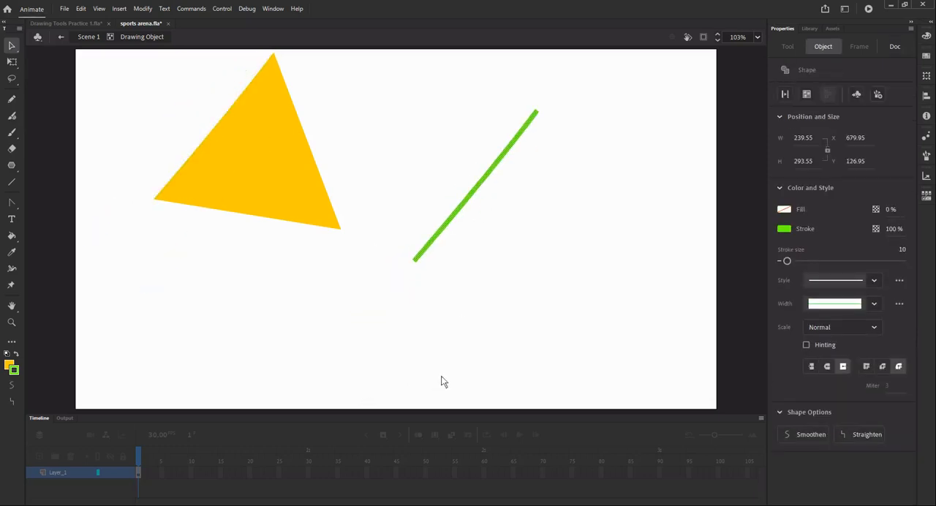
- Undo the move of the stroke segment and the deletions of the other two segments
key(ctrl+z)
key(ctrl+z)
key(ctrl+z)
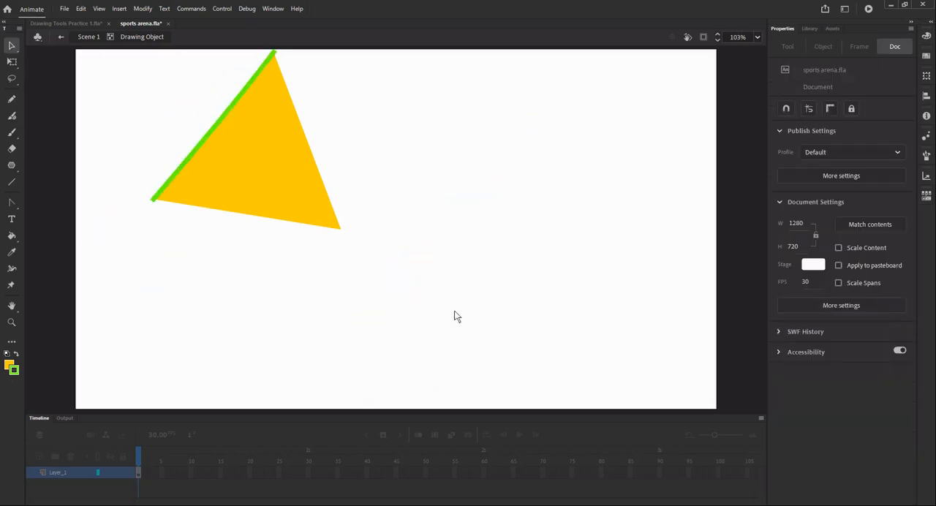
key(ctrl+z)
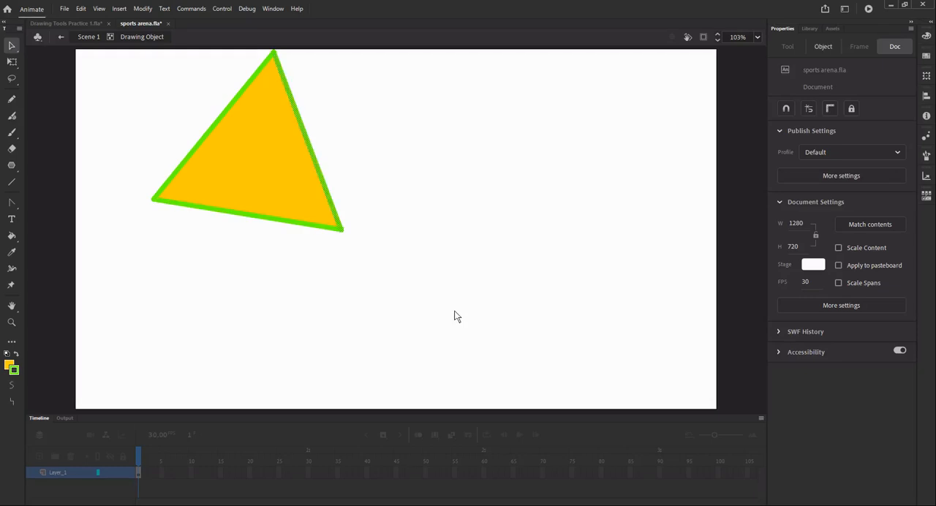
- Separate the triangle by moving its whole stroke to about X 747, Y 112 and its fill to about X 191, Y 204
click(286, 307)
click(268, 219)
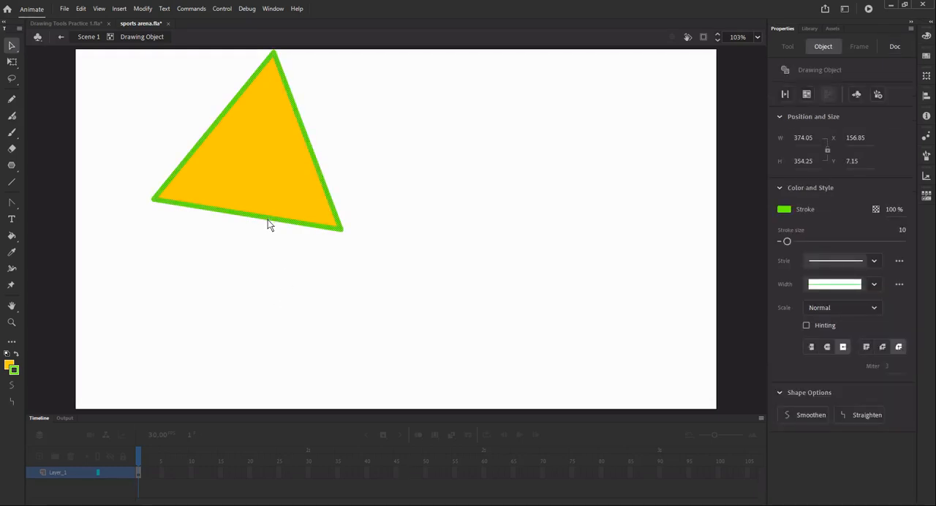
mouse_move(268, 220)
mouse_down()
mouse_move(324, 261)
mouse_move(558, 278)
mouse_up()
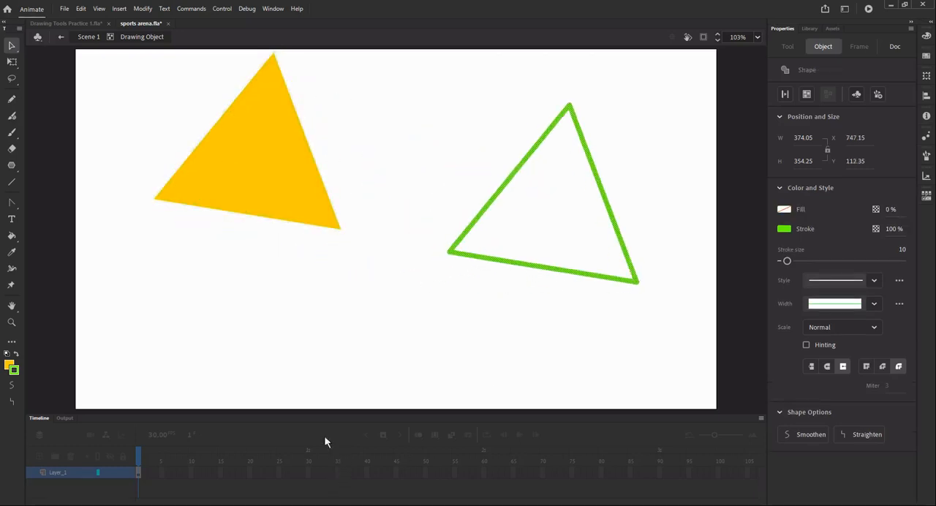
click(262, 226)
click(271, 179)
drag(276, 169, 292, 268)
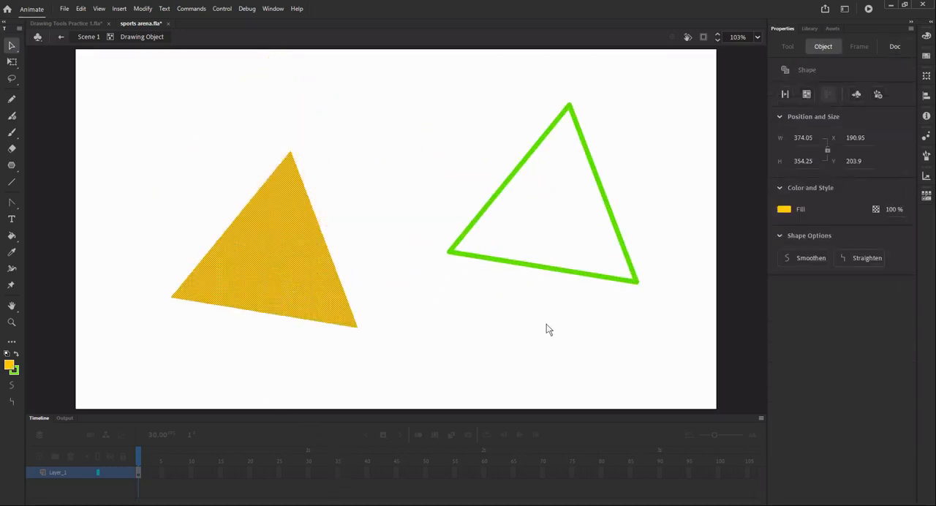
- Delete both the separated green triangle outline and the yellow triangle fill
click(534, 272)
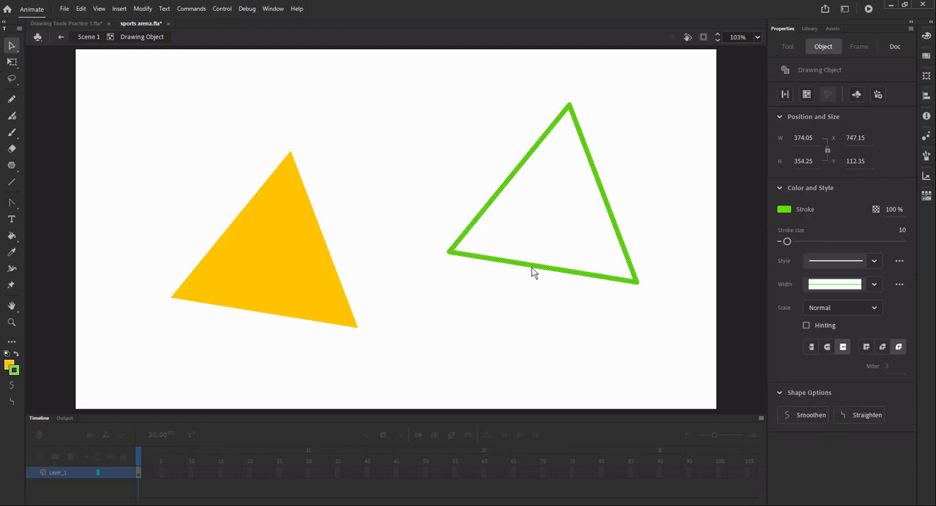
click(505, 333)
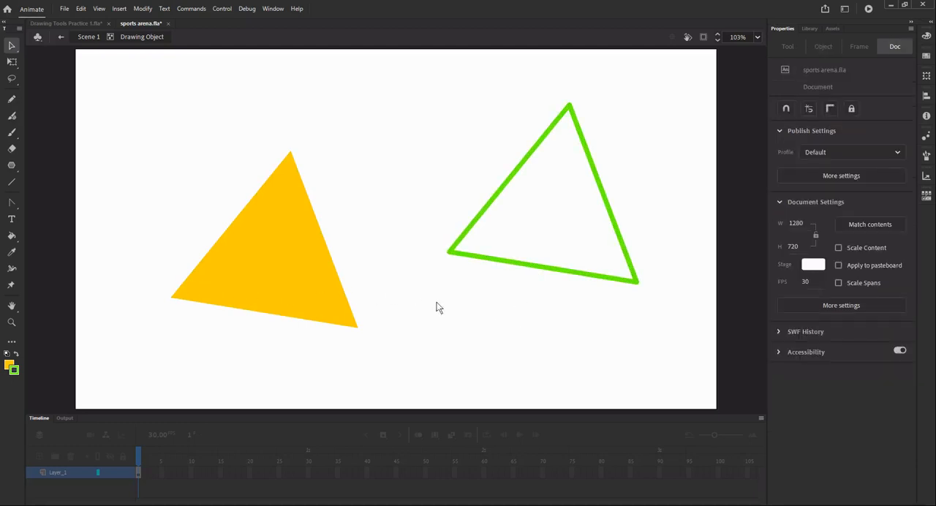
mouse_move(107, 57)
mouse_down()
mouse_move(178, 150)
mouse_move(686, 388)
mouse_up()
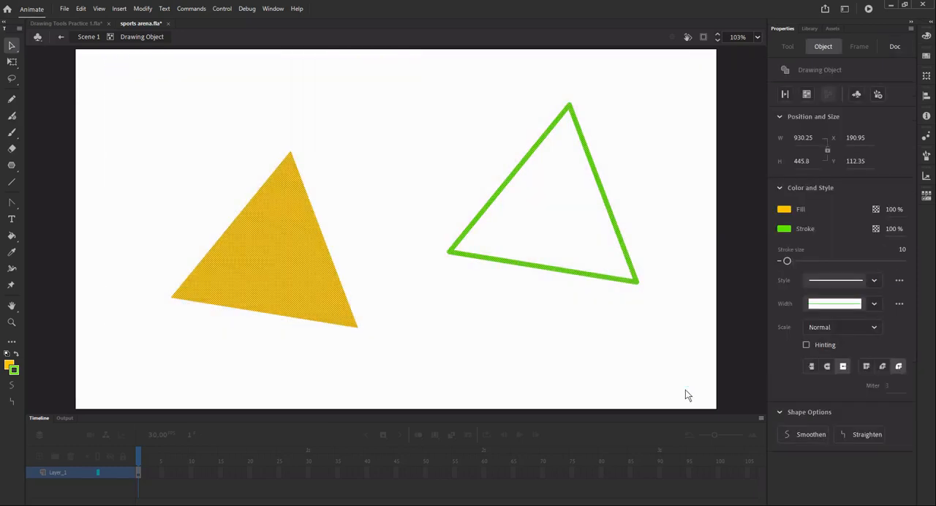
key(Delete)
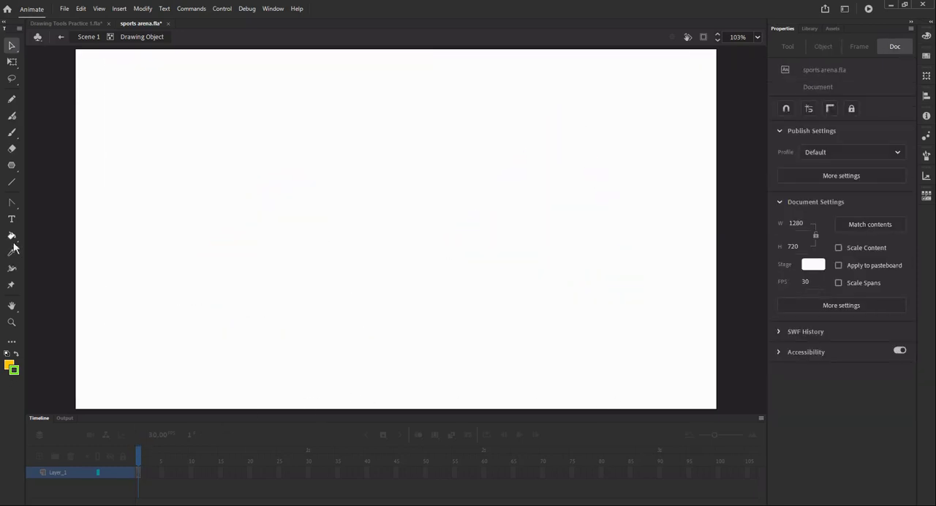
- Create a horizontal static text box about 550 px wide near the top of the stage at about X 277, Y 52
click(12, 219)
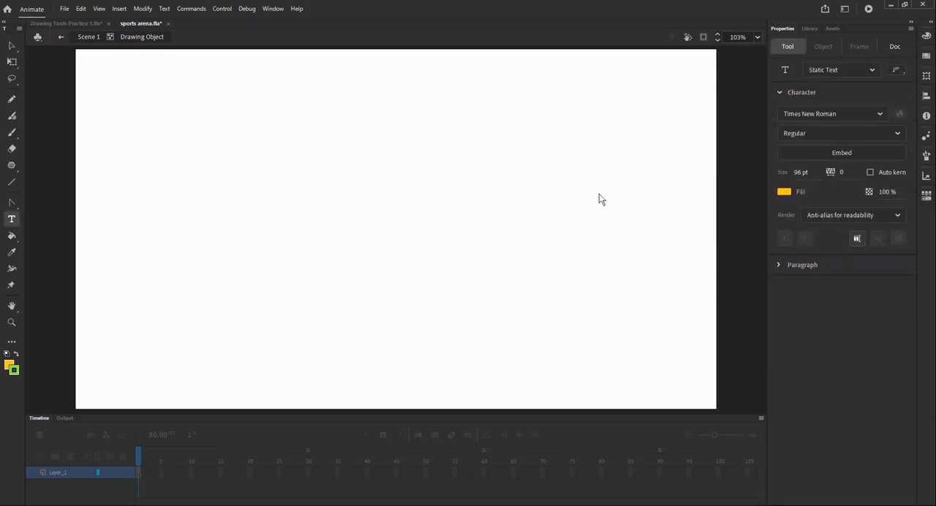
click(872, 69)
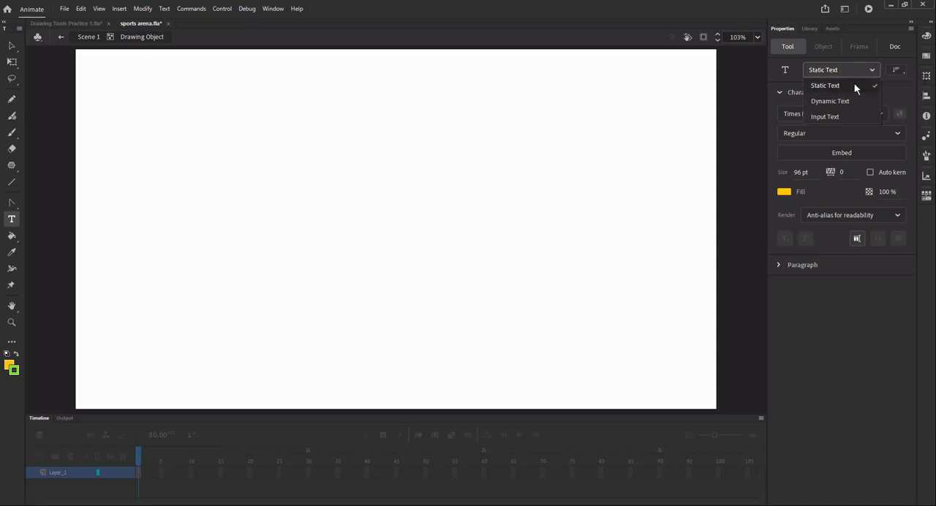
click(826, 86)
click(897, 70)
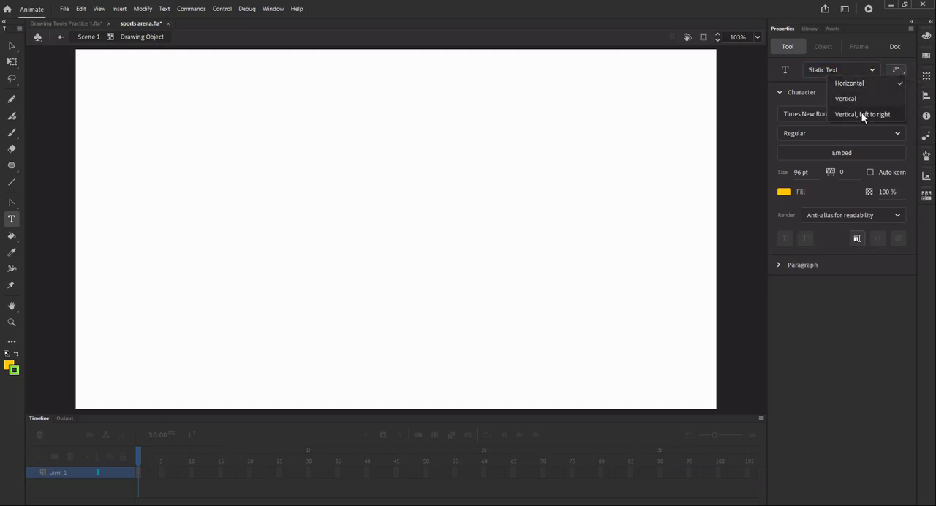
click(898, 71)
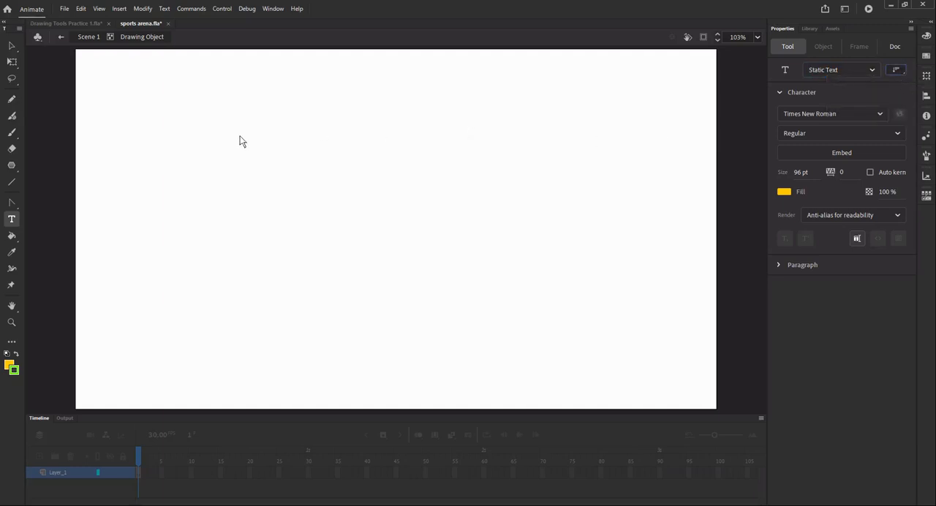
drag(214, 75, 490, 220)
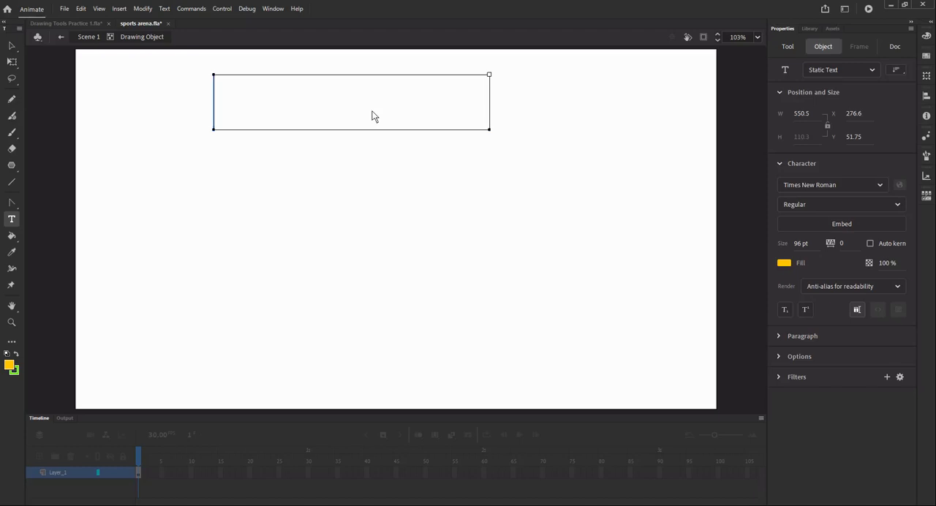
- Enter "Pocono Raceway" in the text box and move it to about X 321, Y 169
text(co)
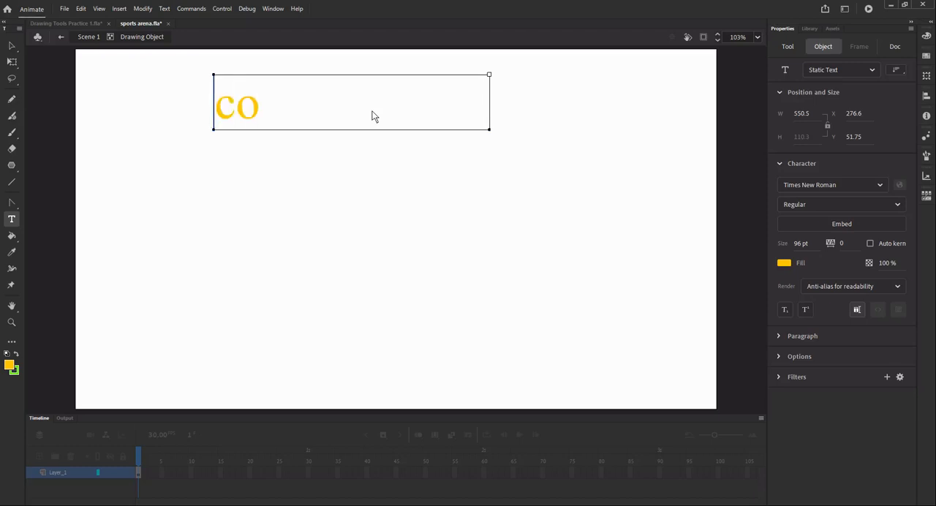
key(BackSpace)
key(BackSpace)
text(Pocoo)
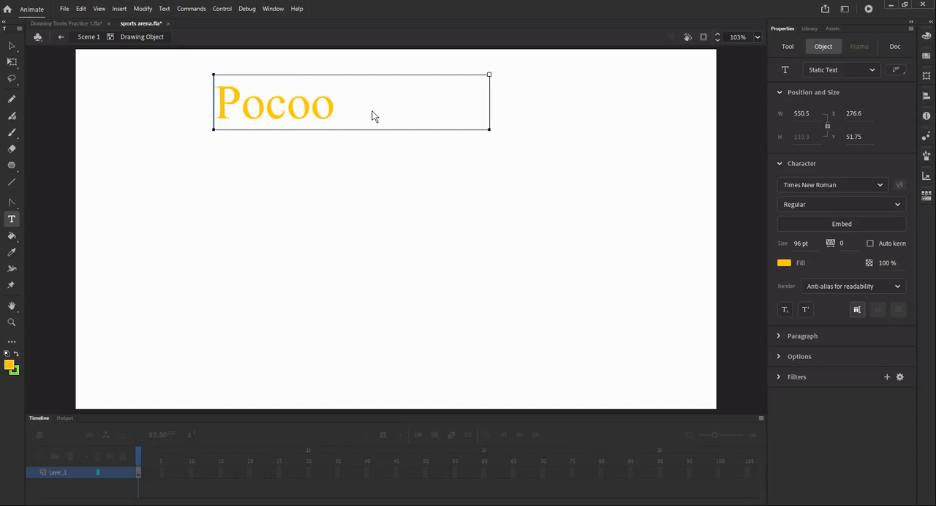
key(BackSpace)
text(no )
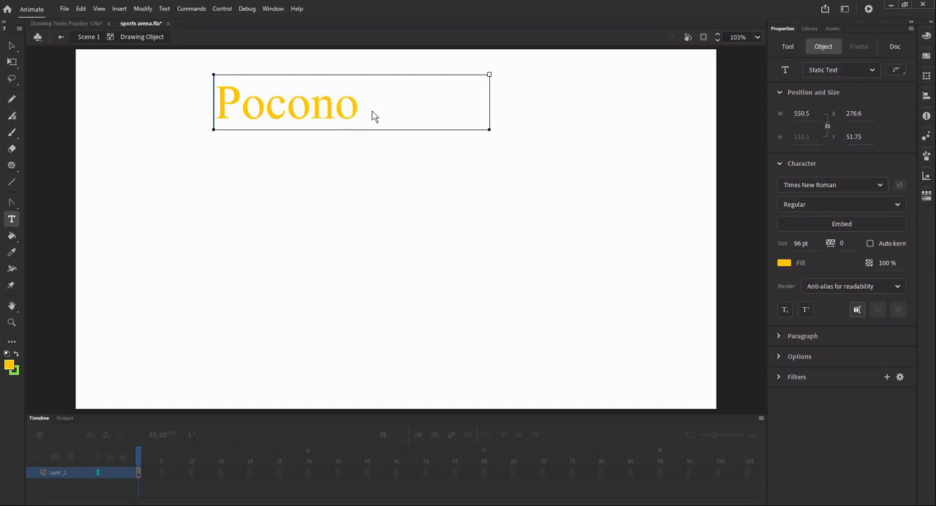
text(Raceway)
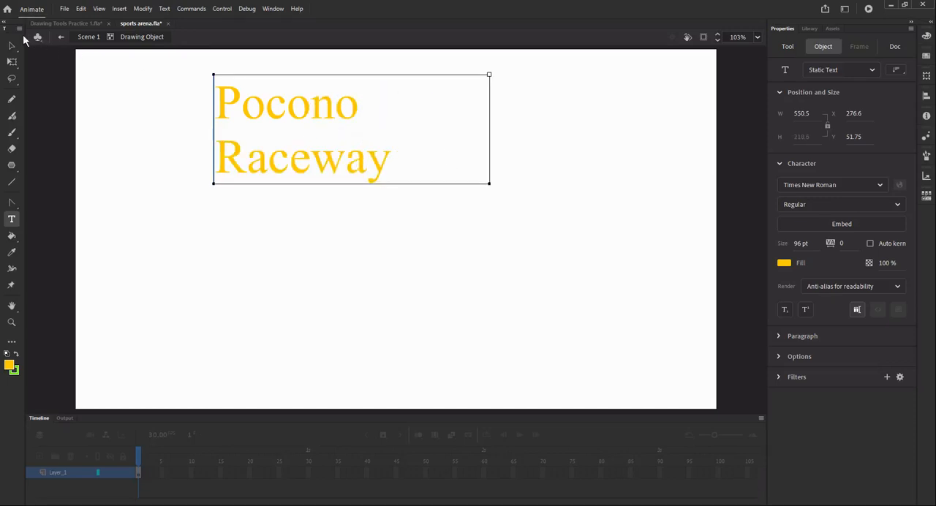
click(12, 46)
drag(303, 117, 327, 178)
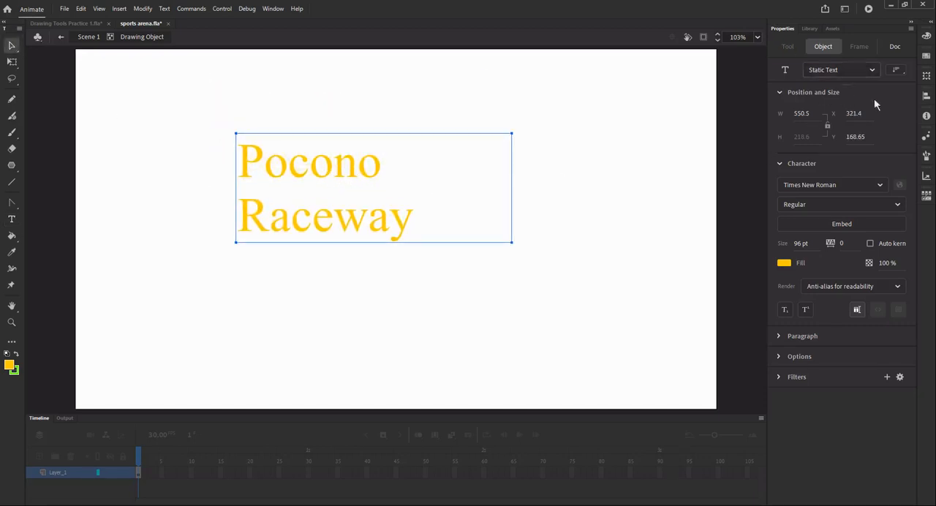
- Change the font of the "Pocono Raceway" text to Montserrat
click(880, 187)
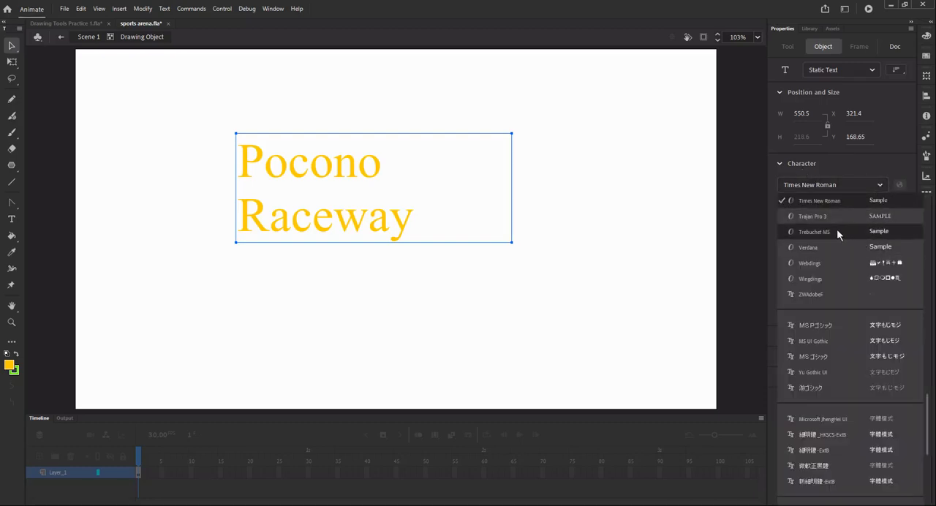
scroll(820, 303, up, 4)
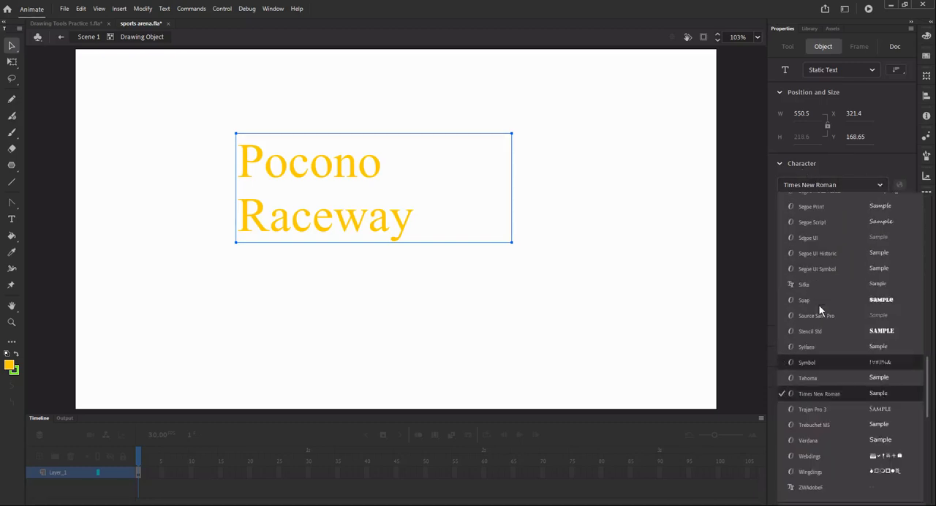
scroll(823, 305, up, 3)
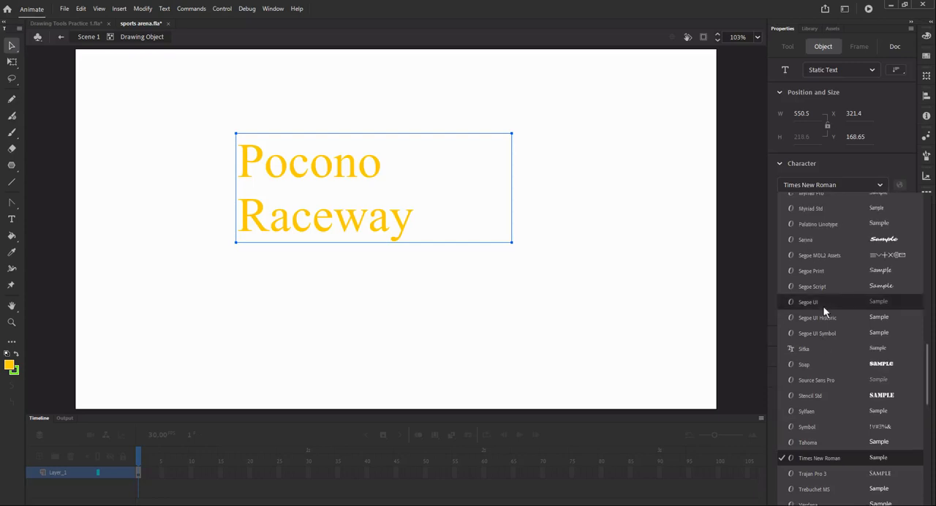
scroll(825, 313, up, 2)
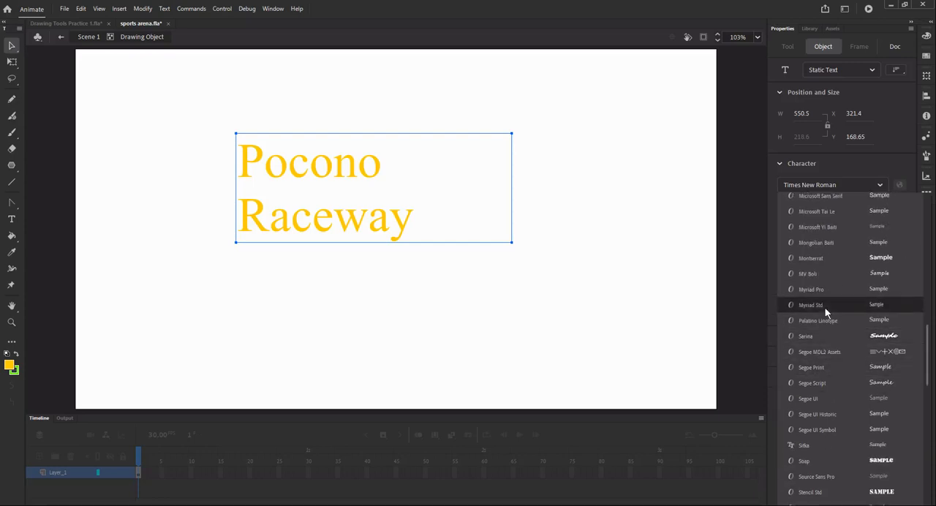
click(822, 258)
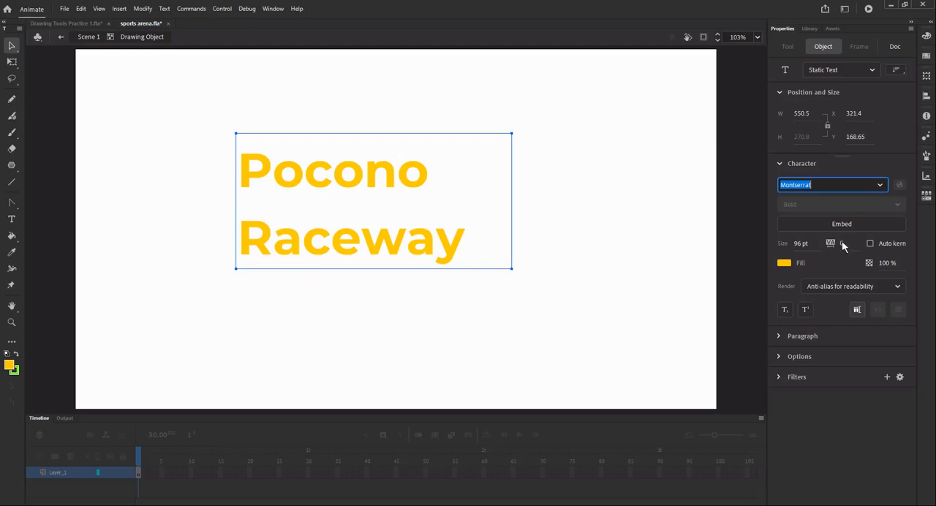
- Try a lower fill opacity on the "Pocono Raceway" text and restore it to 100%
mouse_move(842, 244)
mouse_down()
mouse_move(878, 246)
mouse_move(845, 247)
mouse_up()
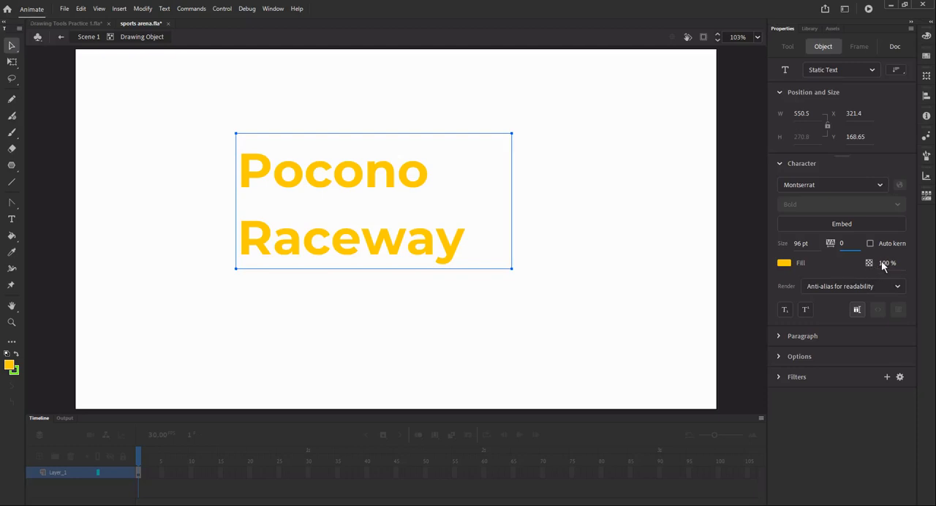
drag(883, 266, 899, 264)
click(639, 263)
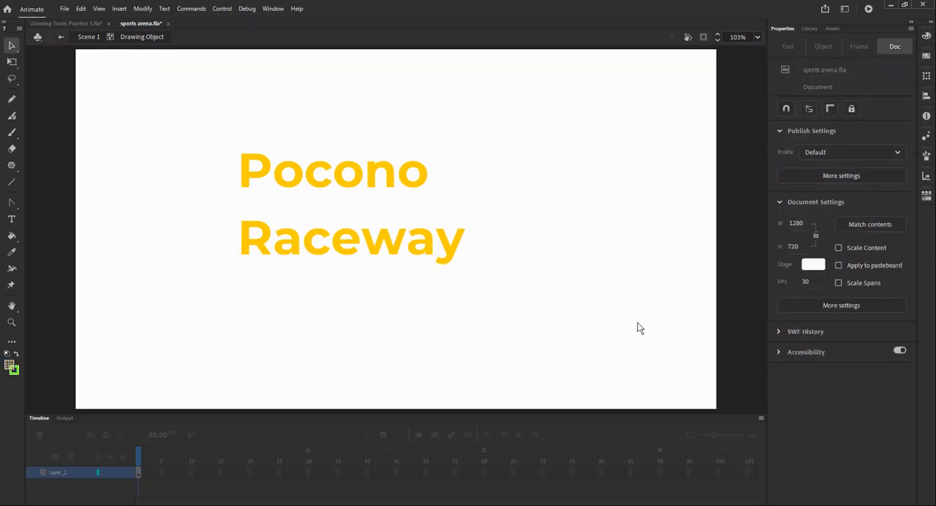
click(458, 242)
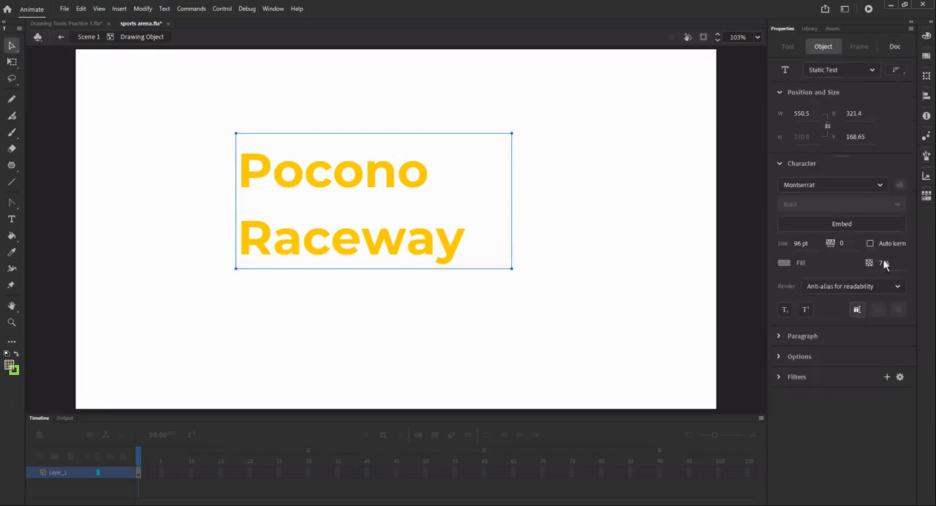
drag(883, 263, 929, 264)
- Add a Glow filter to the "Pocono Raceway" text and set its colour to black
click(780, 337)
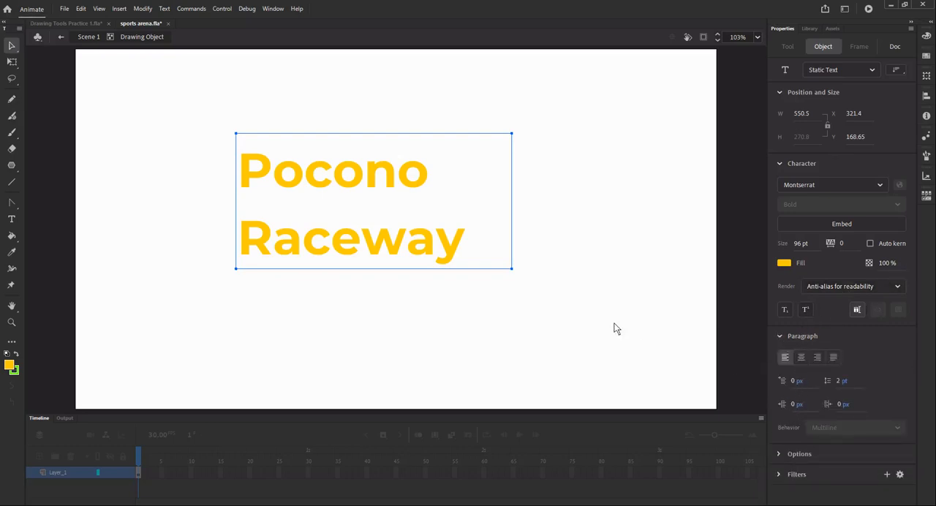
click(795, 455)
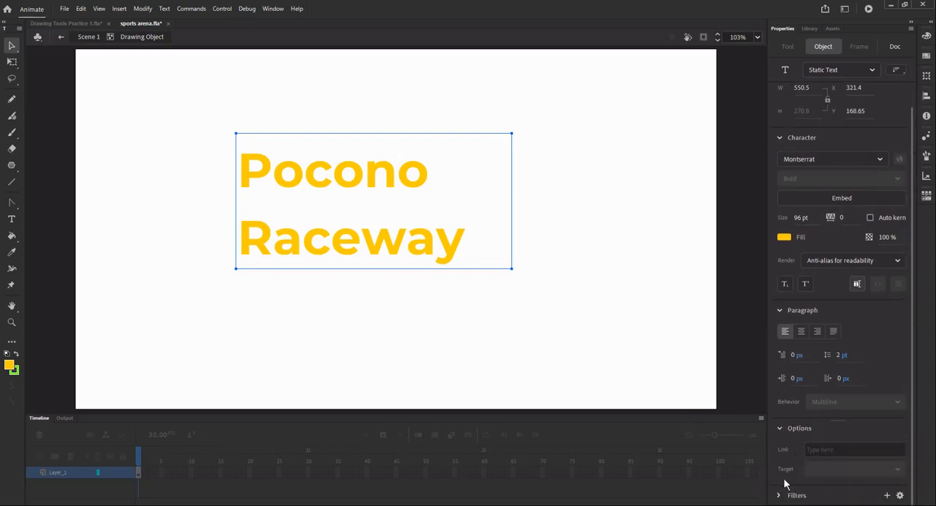
click(780, 496)
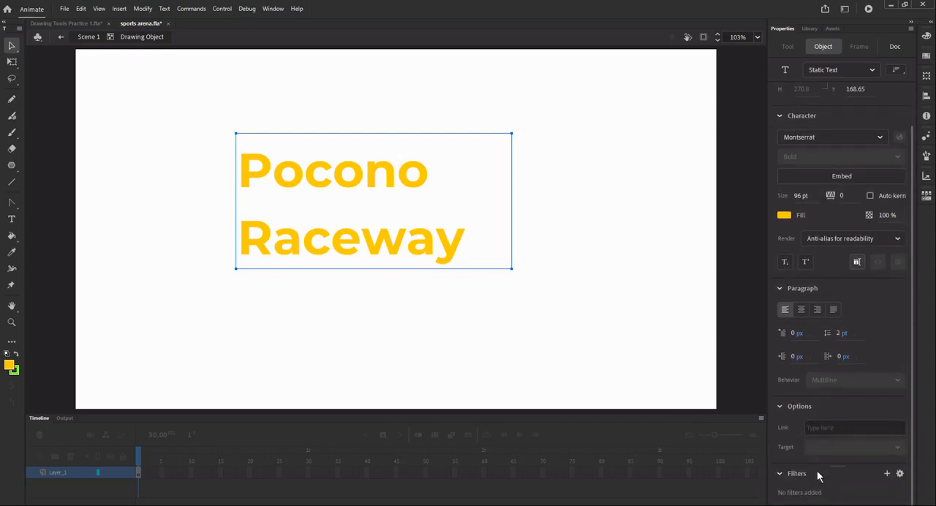
click(887, 474)
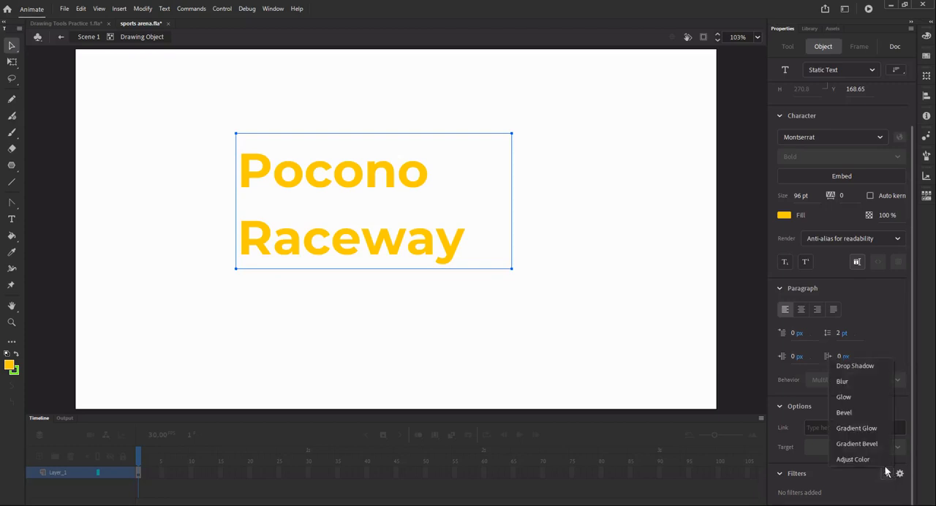
click(845, 397)
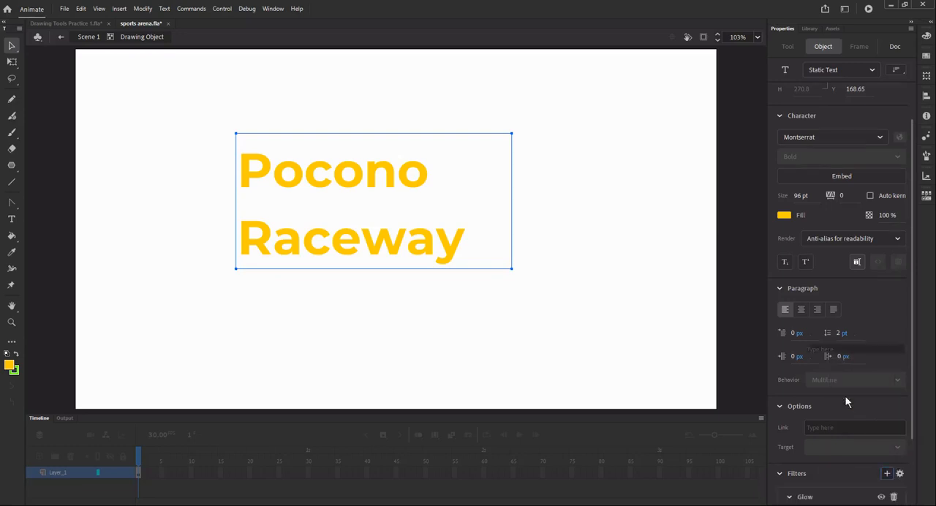
scroll(846, 402, down, 2)
click(885, 459)
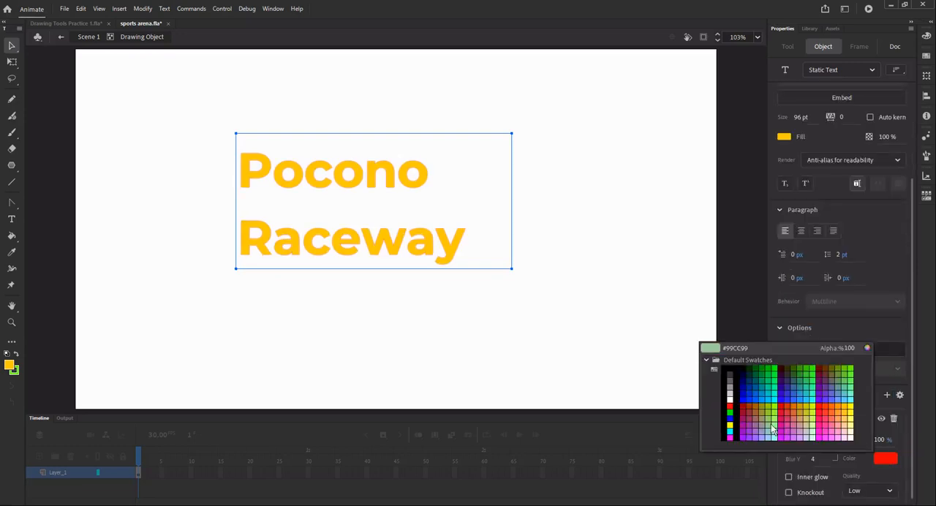
click(731, 376)
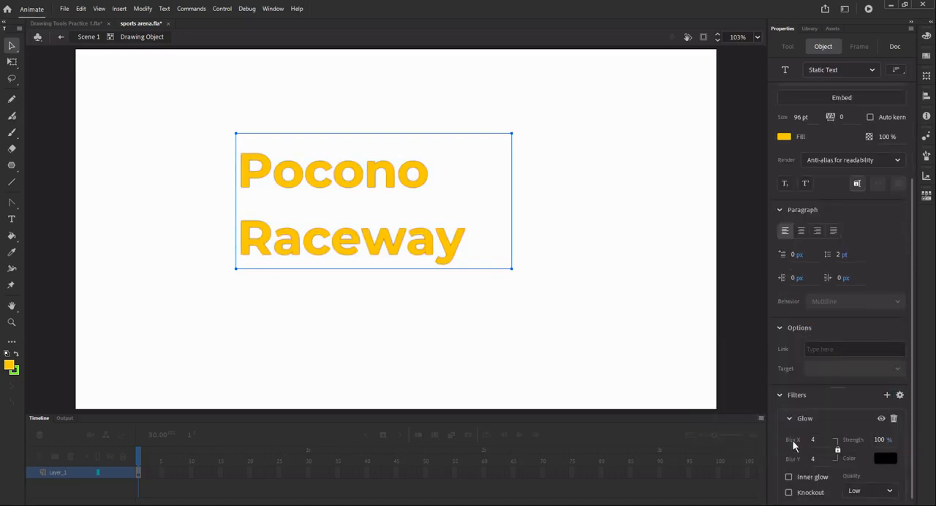
- Set the glow's quality to High and its horizontal and vertical blur to 7
click(890, 492)
click(872, 476)
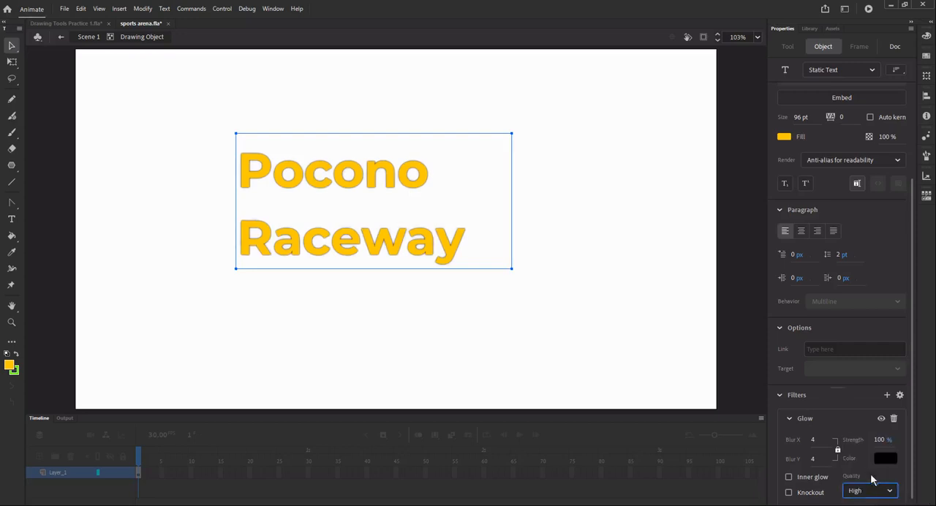
drag(814, 440, 817, 446)
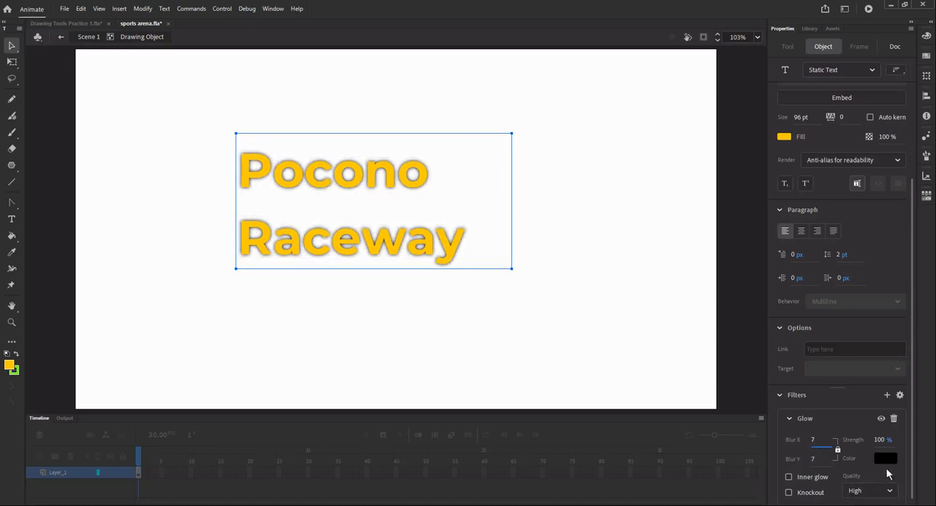
- Try orange, purple, pink and green glow colours on the text, and delete the Glow filter
click(885, 458)
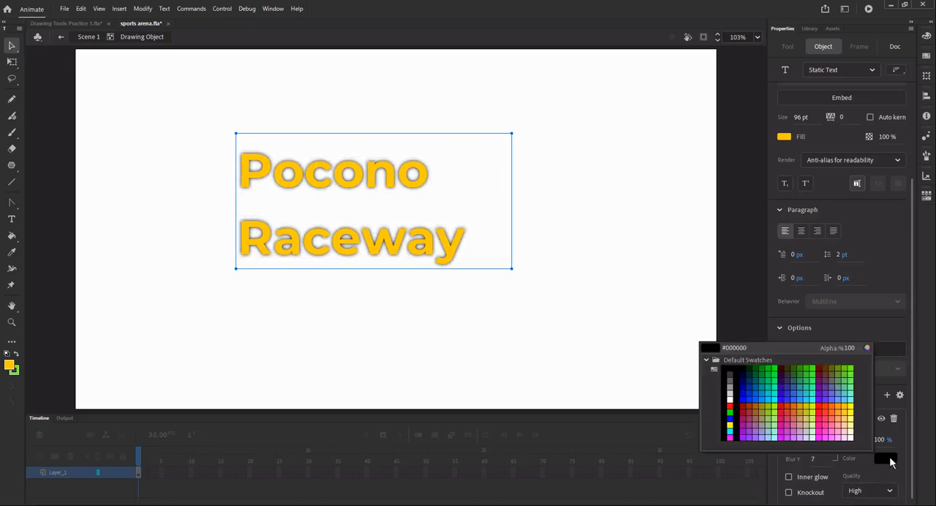
click(837, 412)
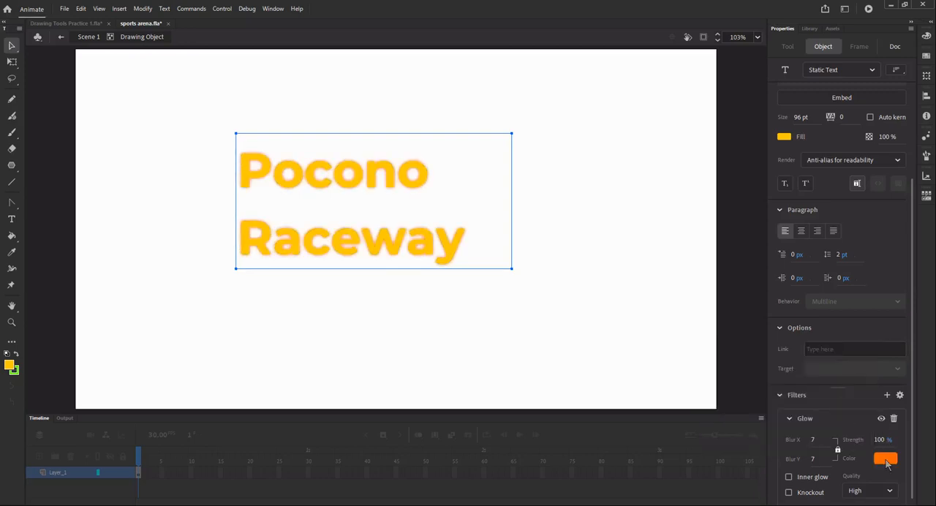
click(885, 459)
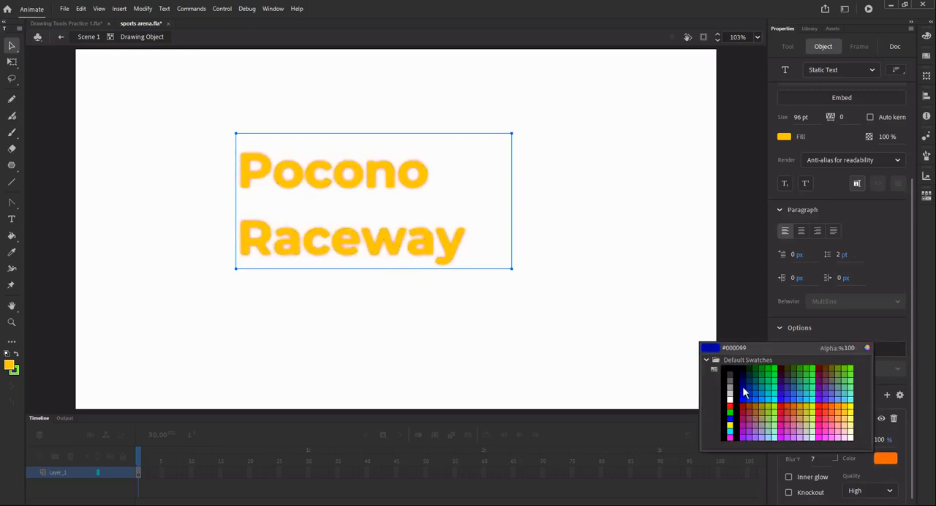
click(748, 437)
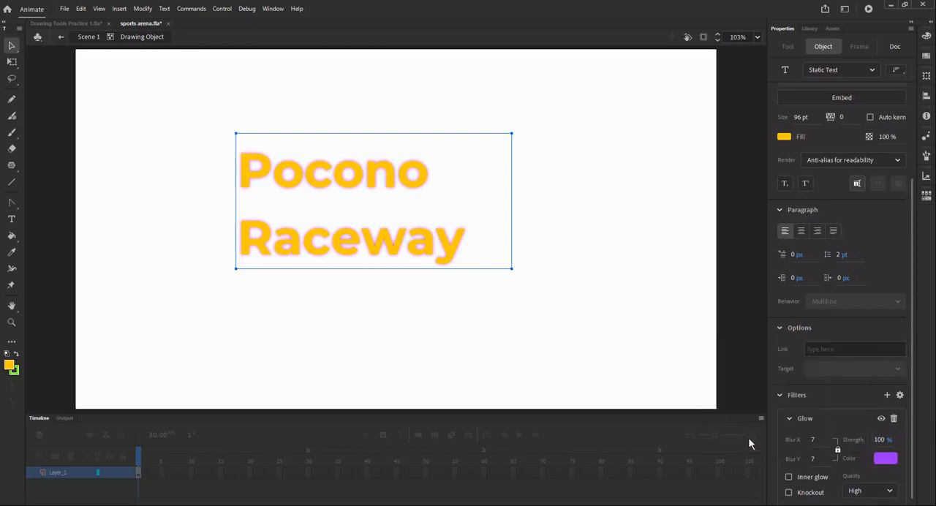
click(892, 459)
click(819, 424)
click(890, 459)
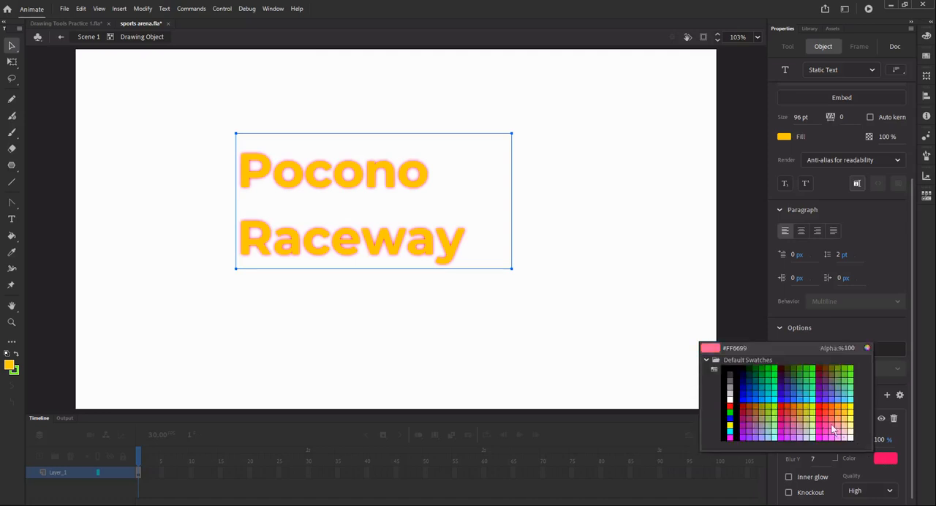
click(851, 387)
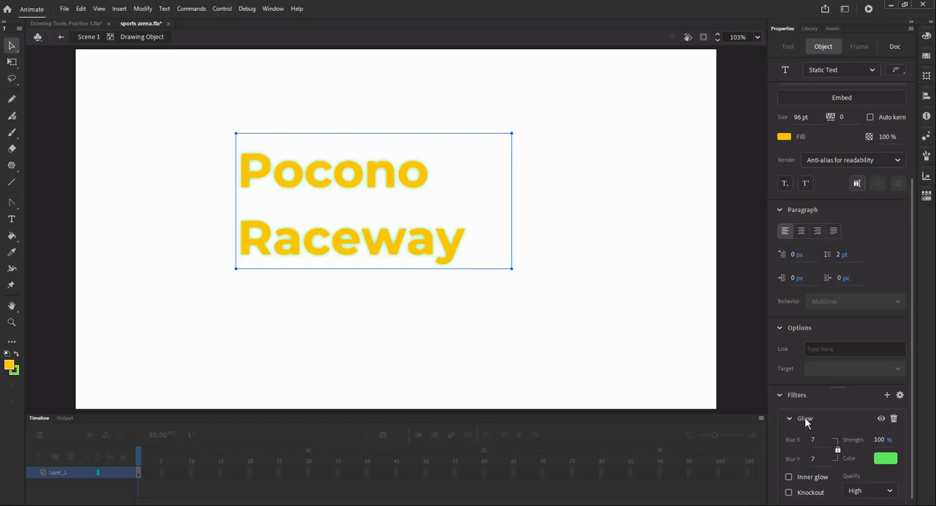
click(894, 418)
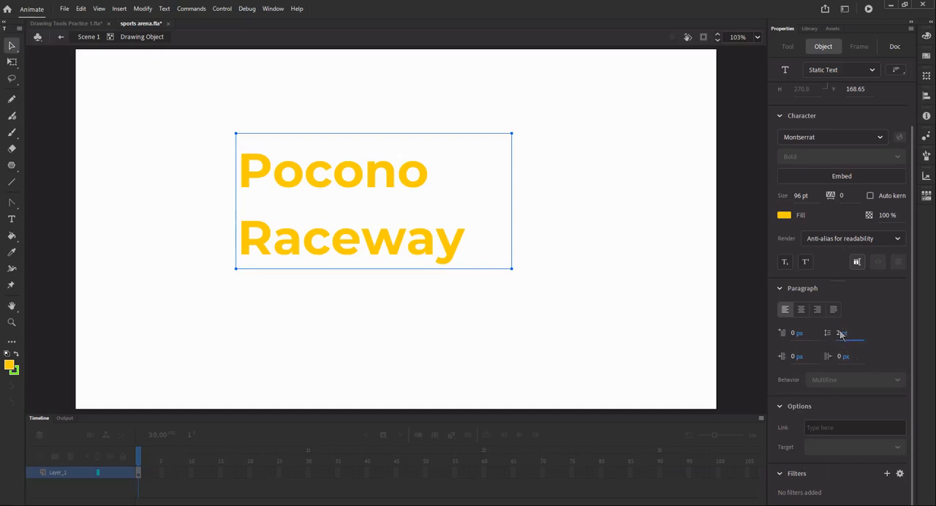
- Set the text's line spacing to -50 pt and centre-align its two lines
drag(842, 334, 819, 337)
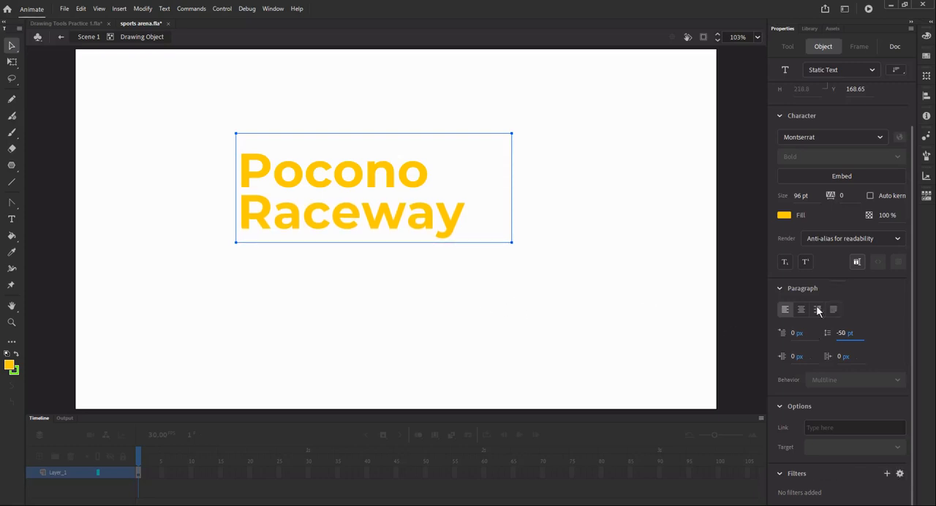
click(801, 309)
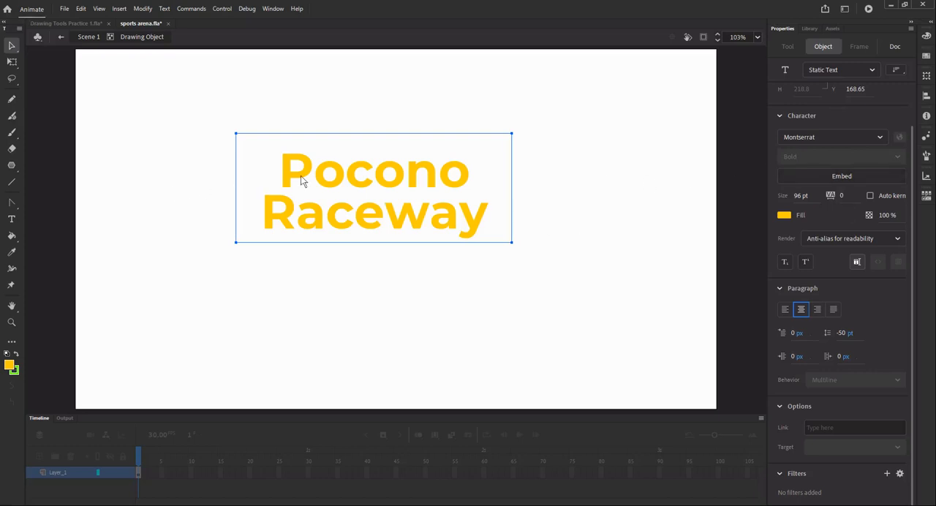
- Move the "Pocono Raceway" text box to about X 224, Y 210 and leave it selected
drag(321, 183, 275, 204)
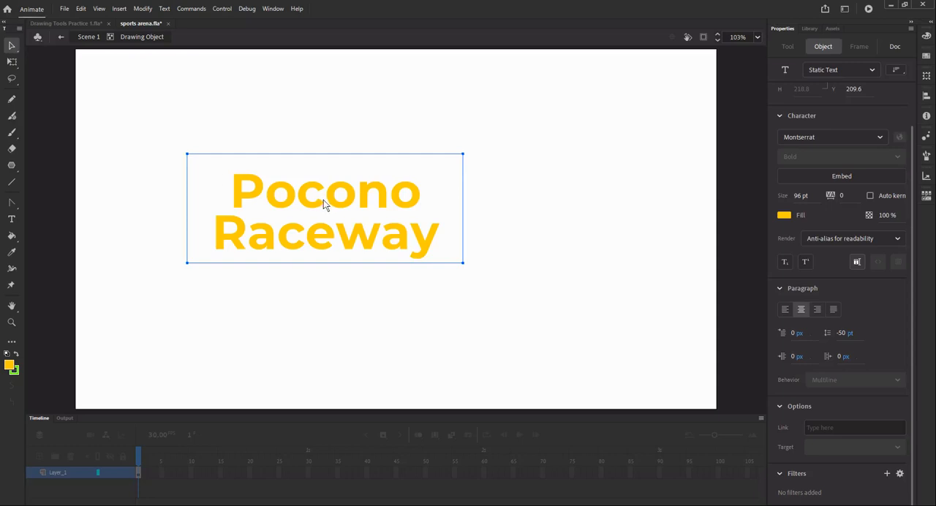
click(308, 315)
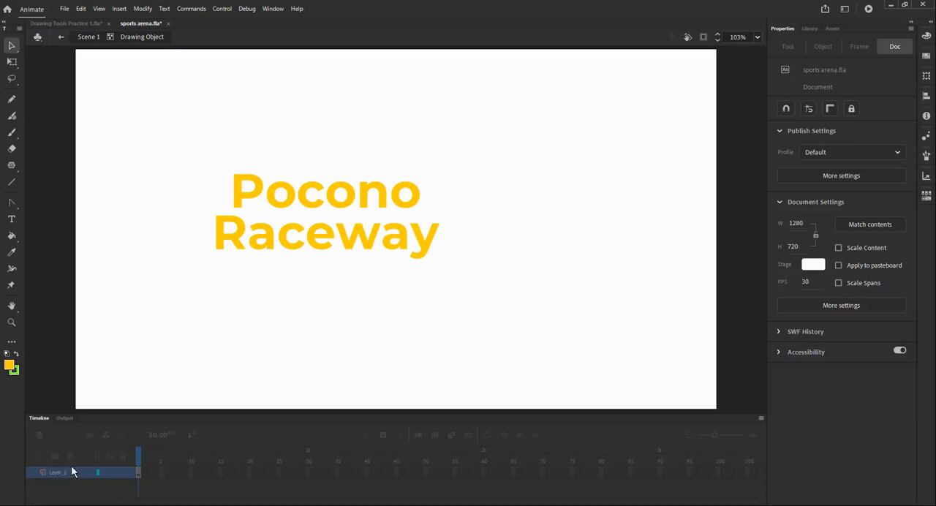
click(323, 232)
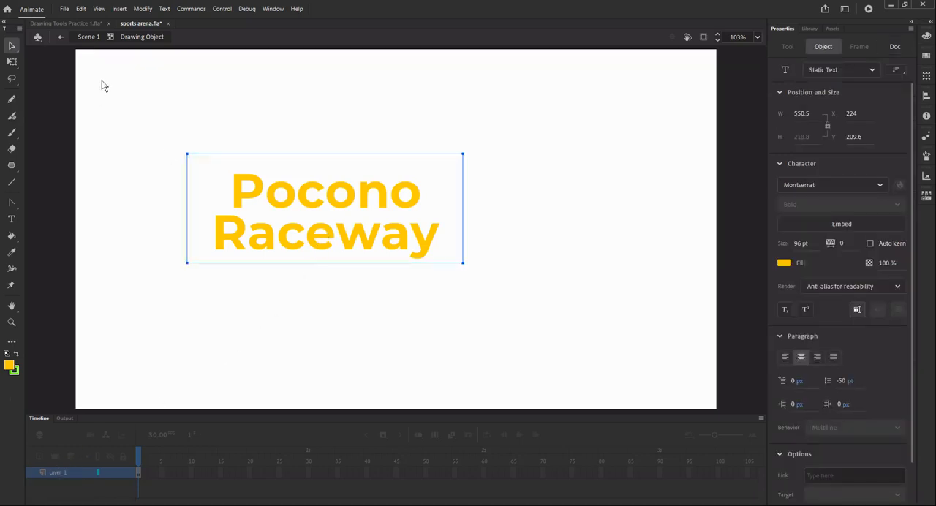
- Return to Scene 1, accepting the drawing object's conversion to a group, and add a new layer above Layer_1
click(89, 37)
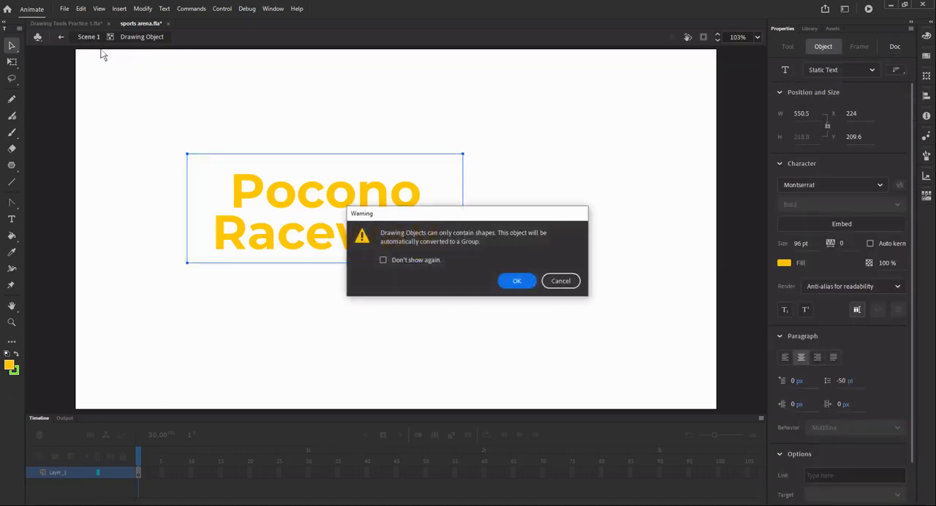
click(518, 282)
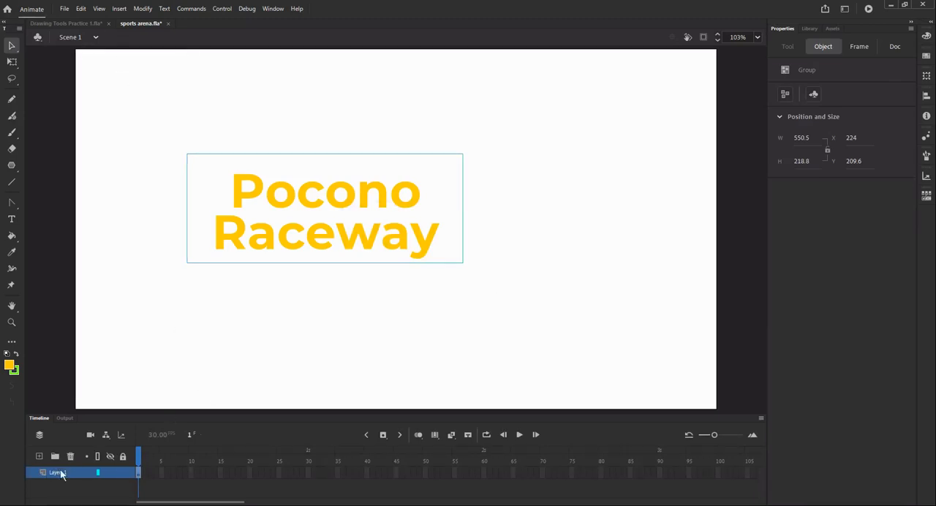
click(39, 457)
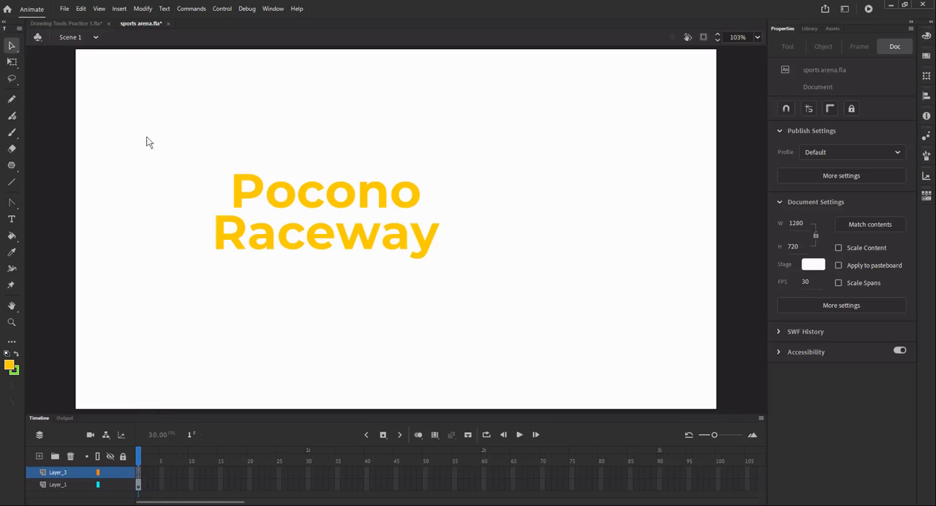
- Draw a yellow circle with a green stroke over the beginning of the "Pocono Raceway" text using the Oval tool
click(11, 164)
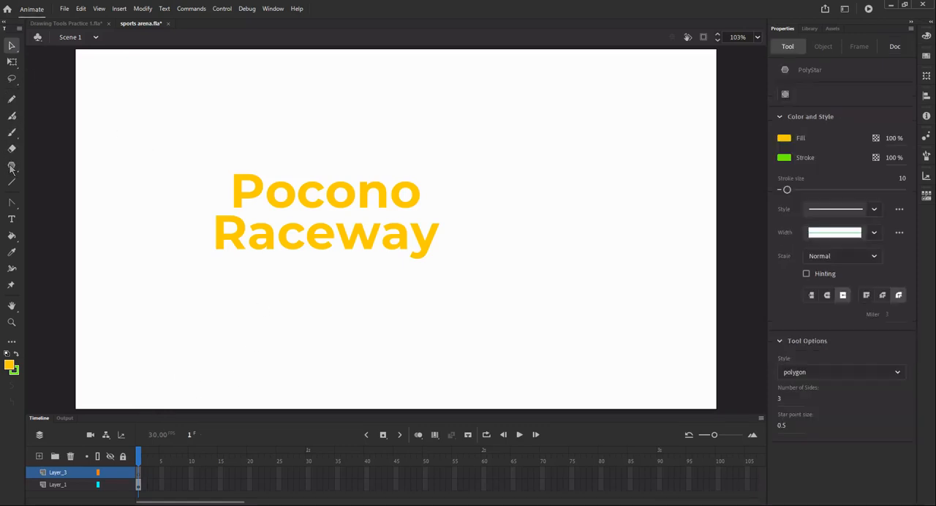
click(58, 196)
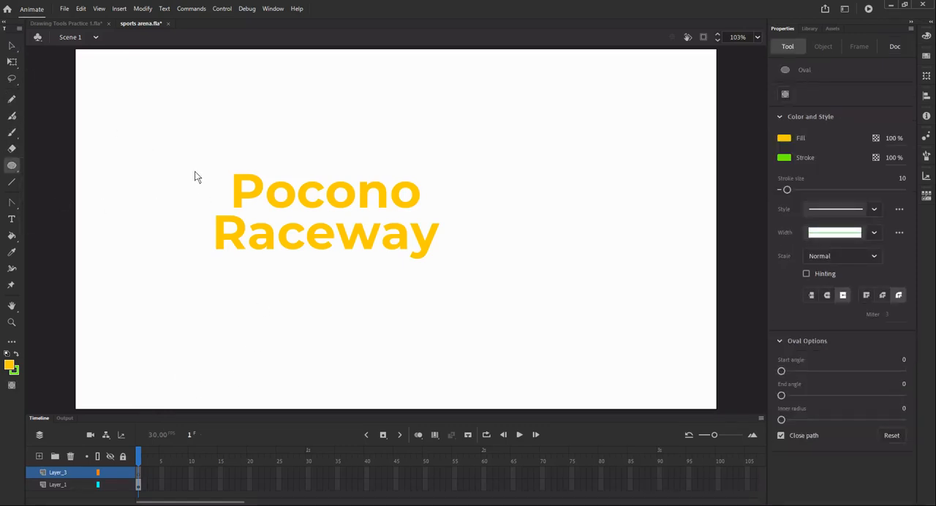
drag(203, 151, 359, 270)
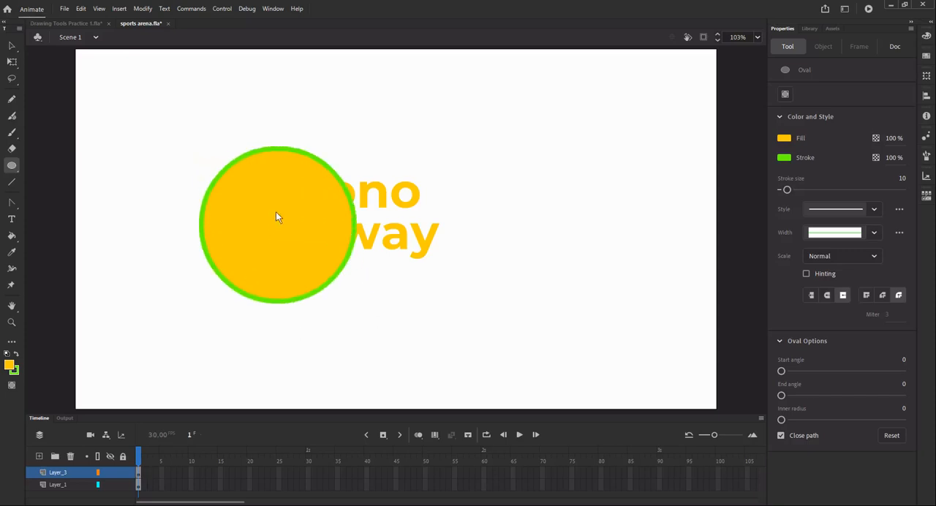
- Move the circle up and to the left to about X 200, Y 141, and change its fill to teal green
click(11, 46)
mouse_move(305, 218)
mouse_down()
mouse_move(278, 201)
mouse_move(305, 217)
mouse_move(297, 226)
mouse_move(246, 168)
mouse_up()
double_click(291, 222)
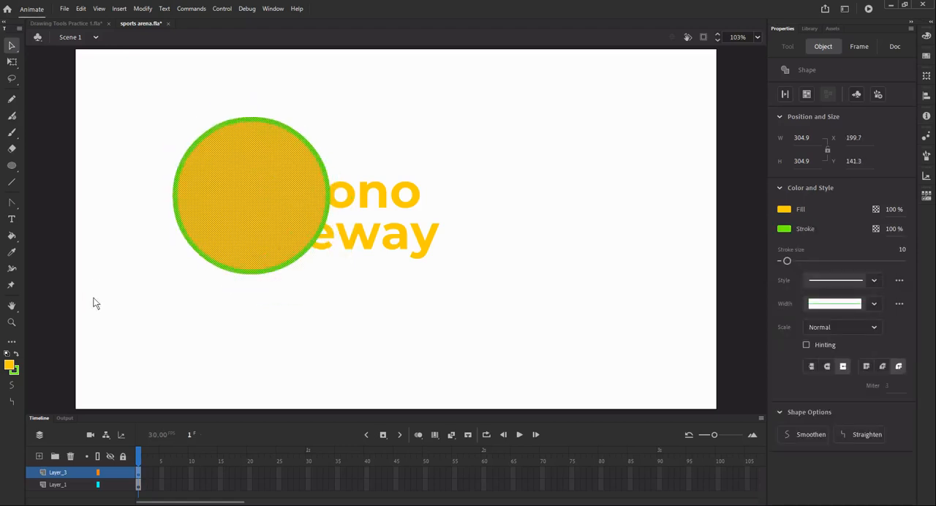
click(8, 365)
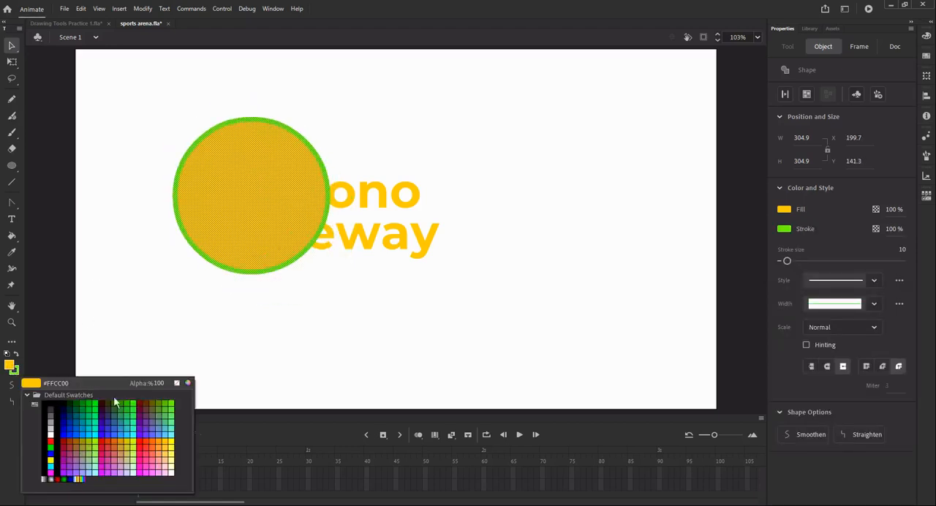
click(89, 427)
click(357, 330)
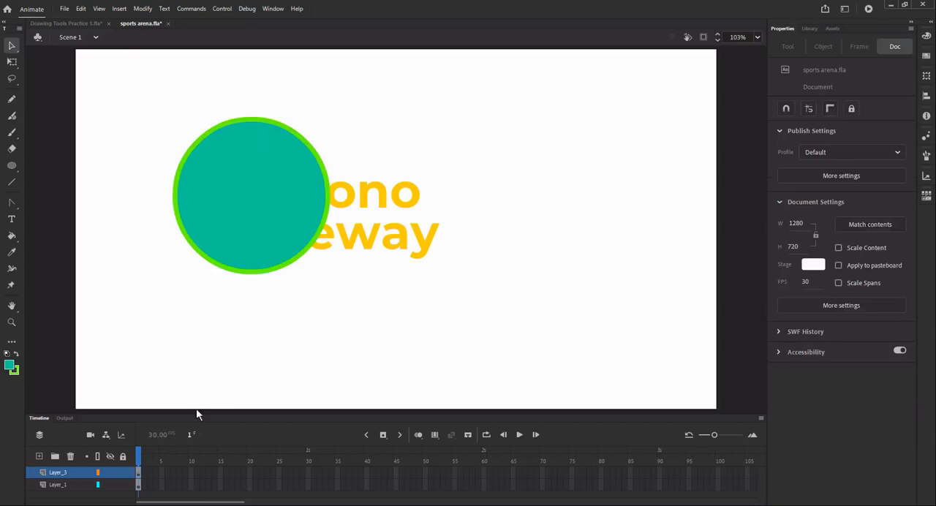
- Reorder Layer_3 below Layer_1 so the circle sits behind the text, and shift the "Pocono Raceway" text slightly up
click(68, 472)
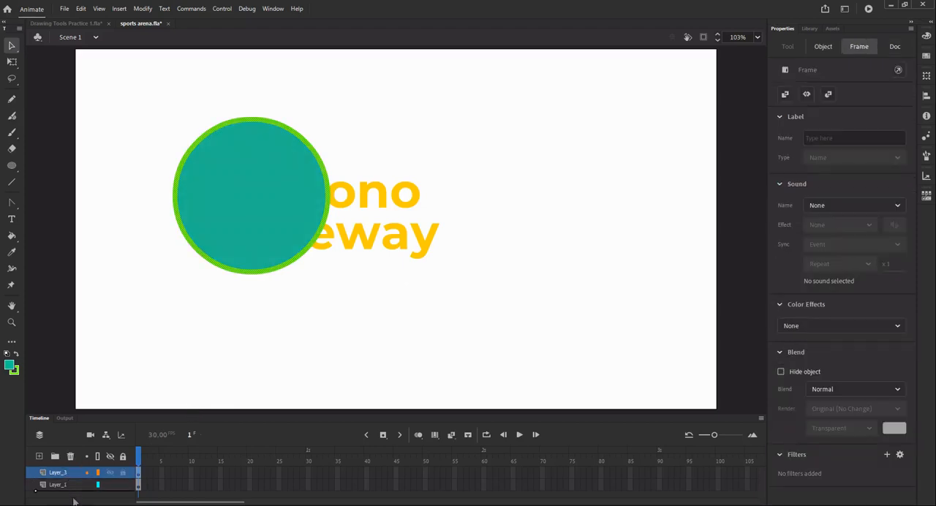
drag(72, 503, 68, 505)
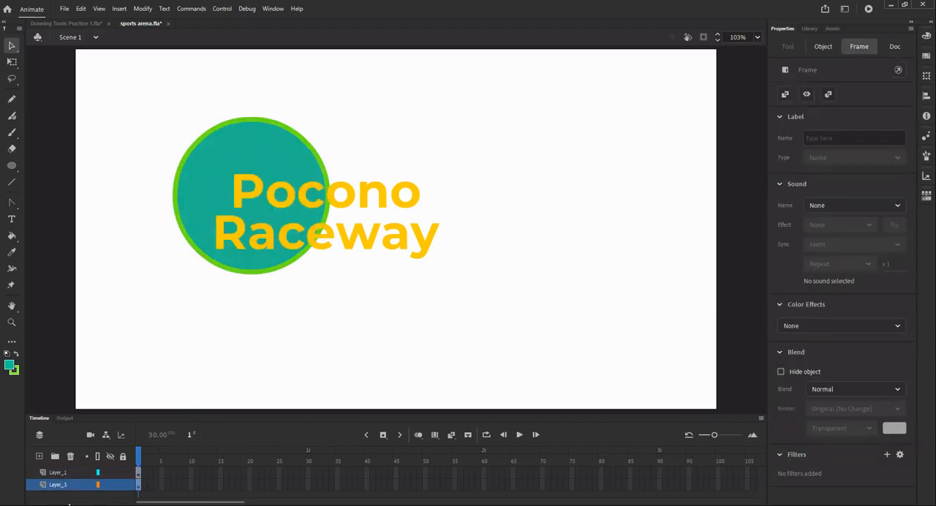
click(347, 254)
drag(346, 253, 358, 233)
click(502, 319)
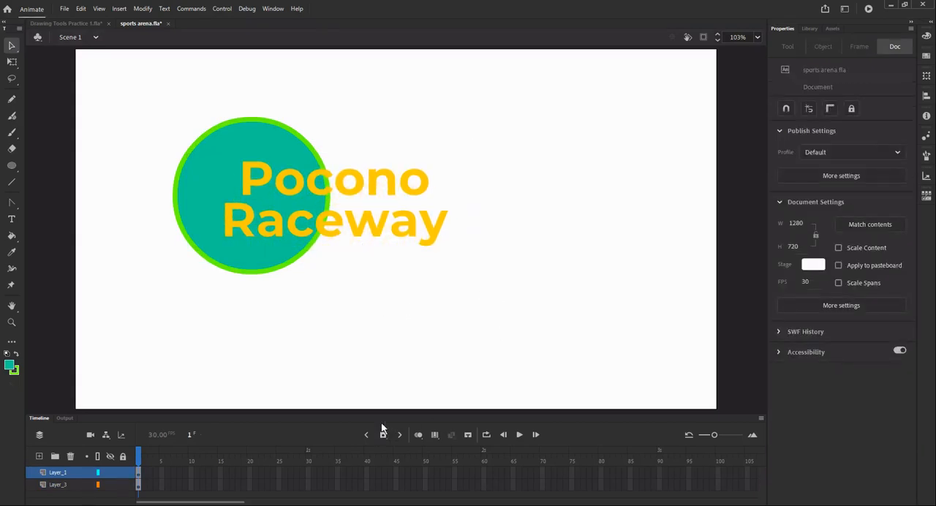
drag(359, 235, 342, 231)
- Scale the circle down to roughly half its size with Free Transform, and move the text to about X 244, Y 174
double_click(258, 130)
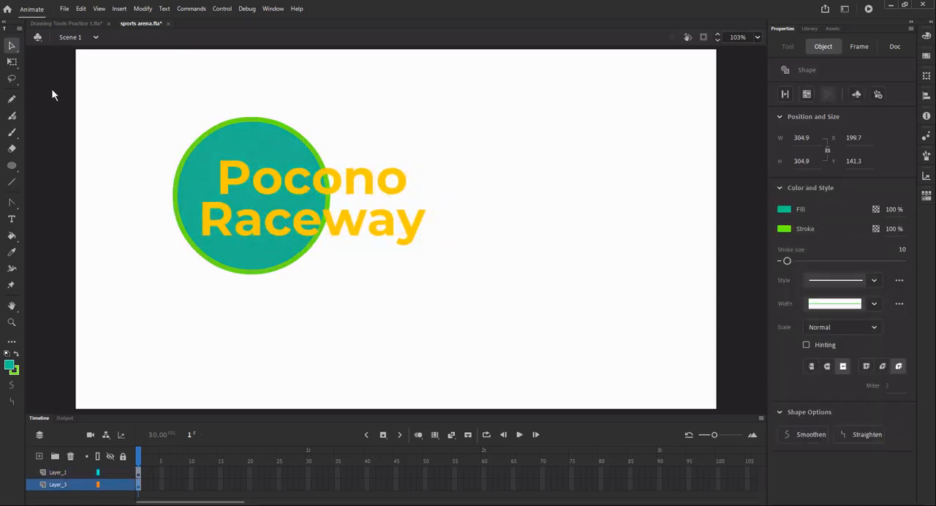
click(12, 62)
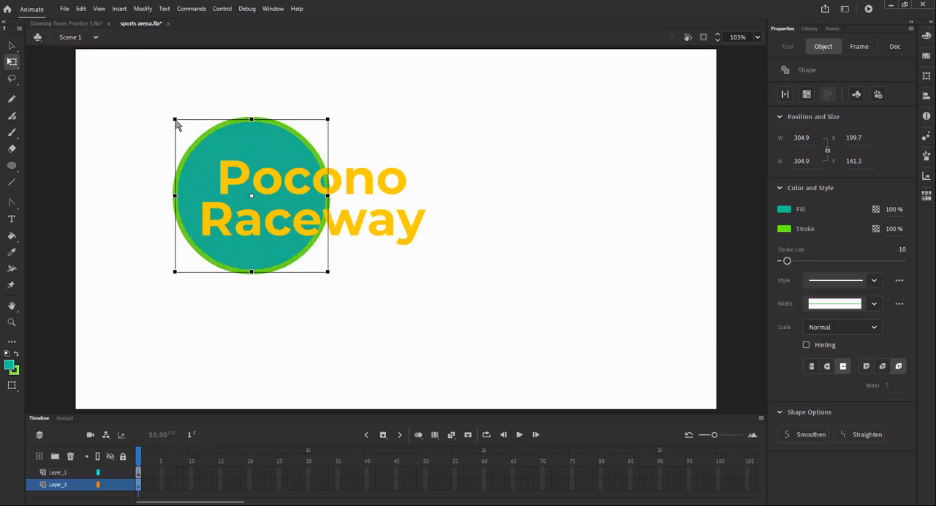
drag(176, 124, 213, 139)
drag(240, 208, 262, 202)
click(311, 329)
- Enter the "Pocono Raceway" text group to examine how the circle and layers appear in group editing, and return to Scene 1
click(228, 186)
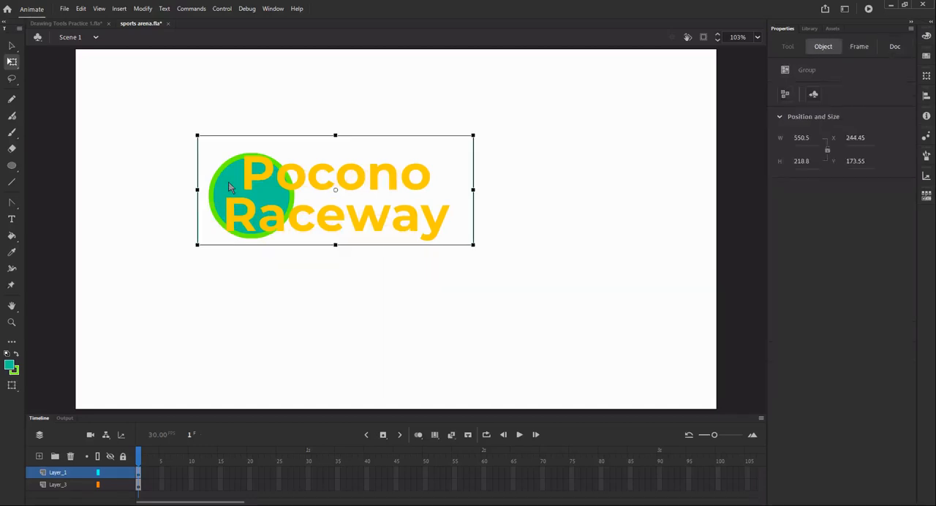
double_click(228, 187)
click(387, 385)
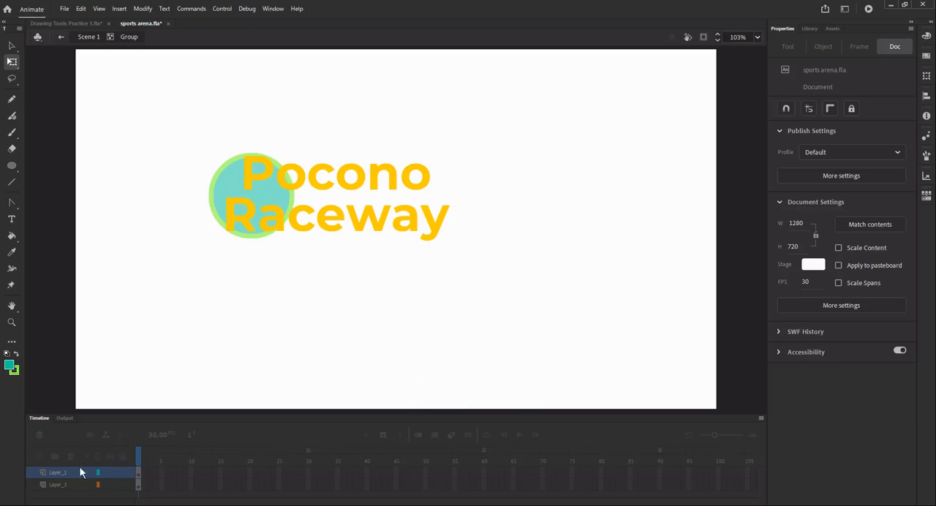
click(84, 36)
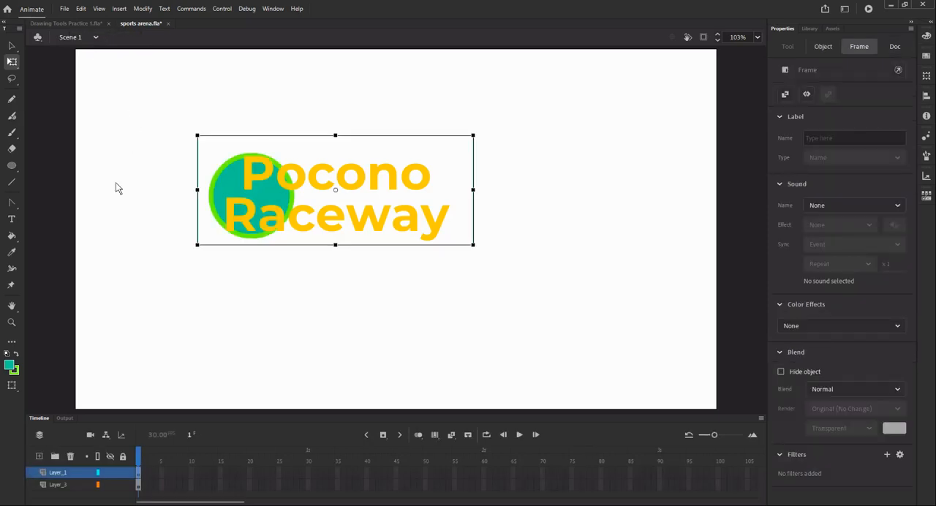